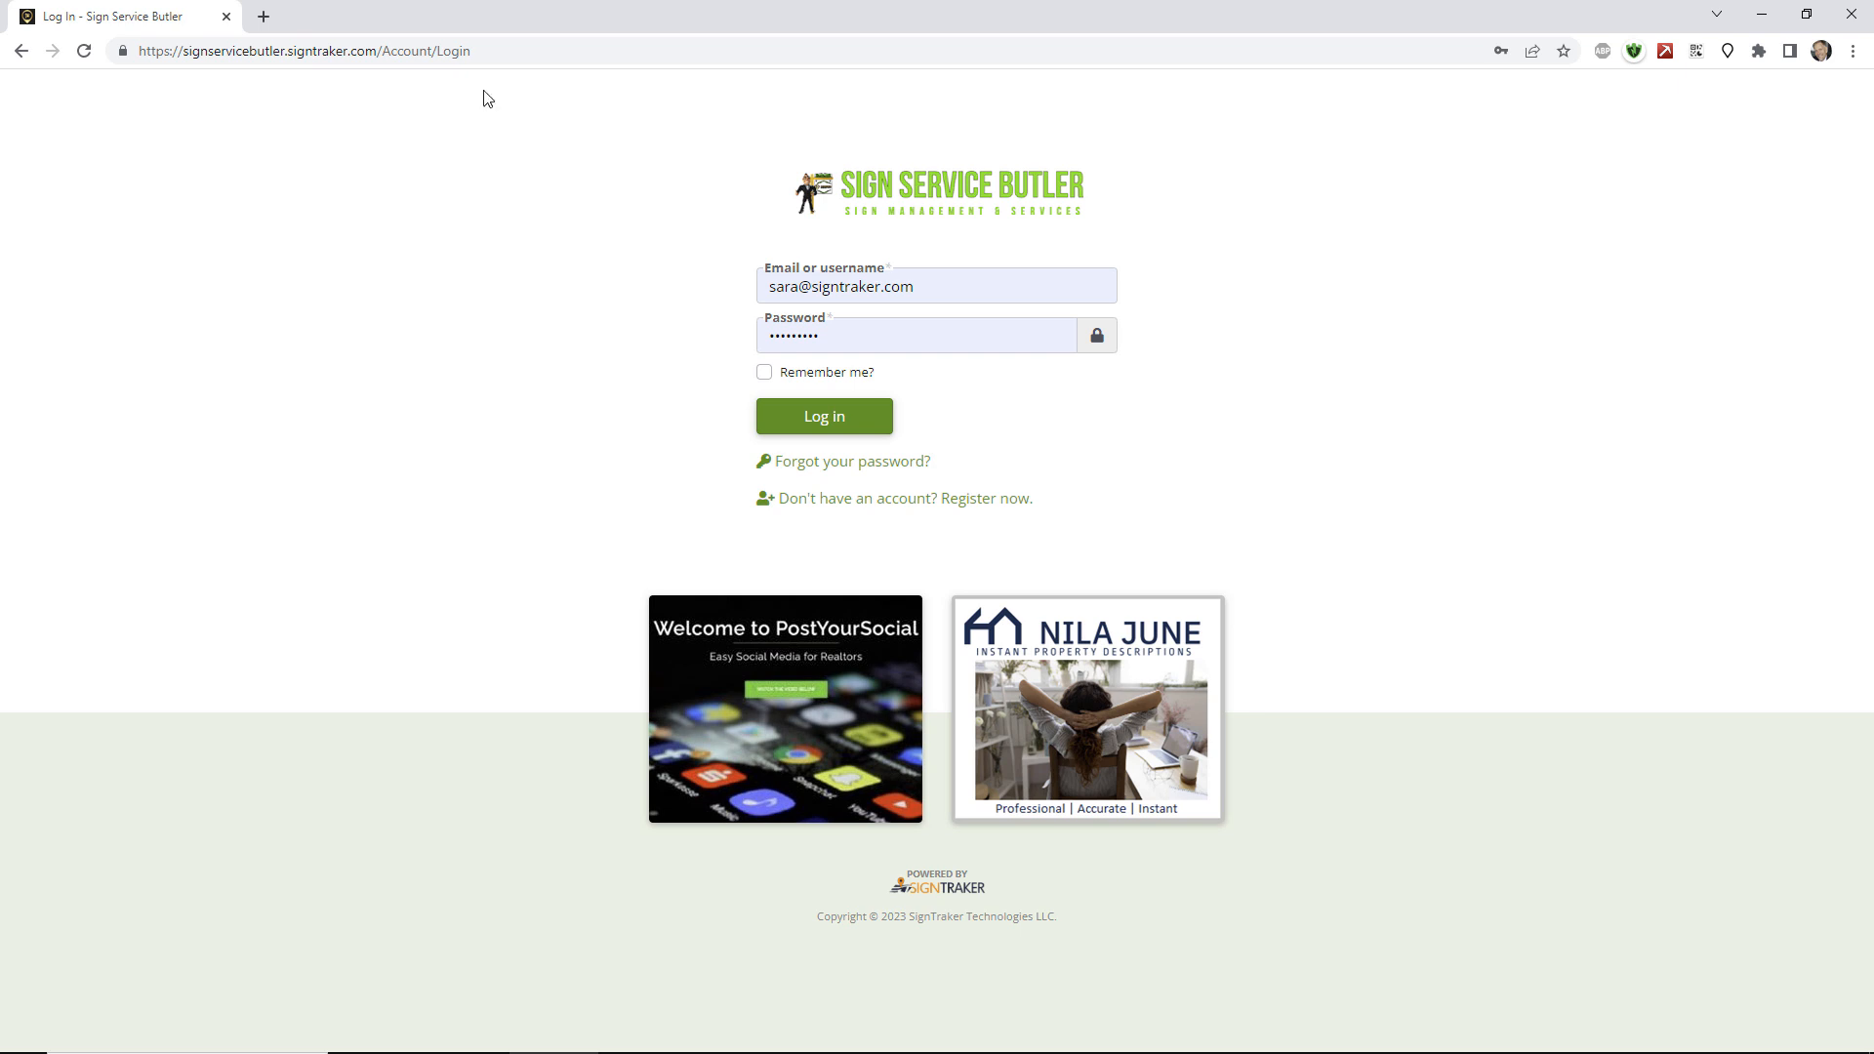
Sign in to the SignTraker portal with the pre-filled agent email and password.
{"action": "left_click", "coordinate": [464, 52]}
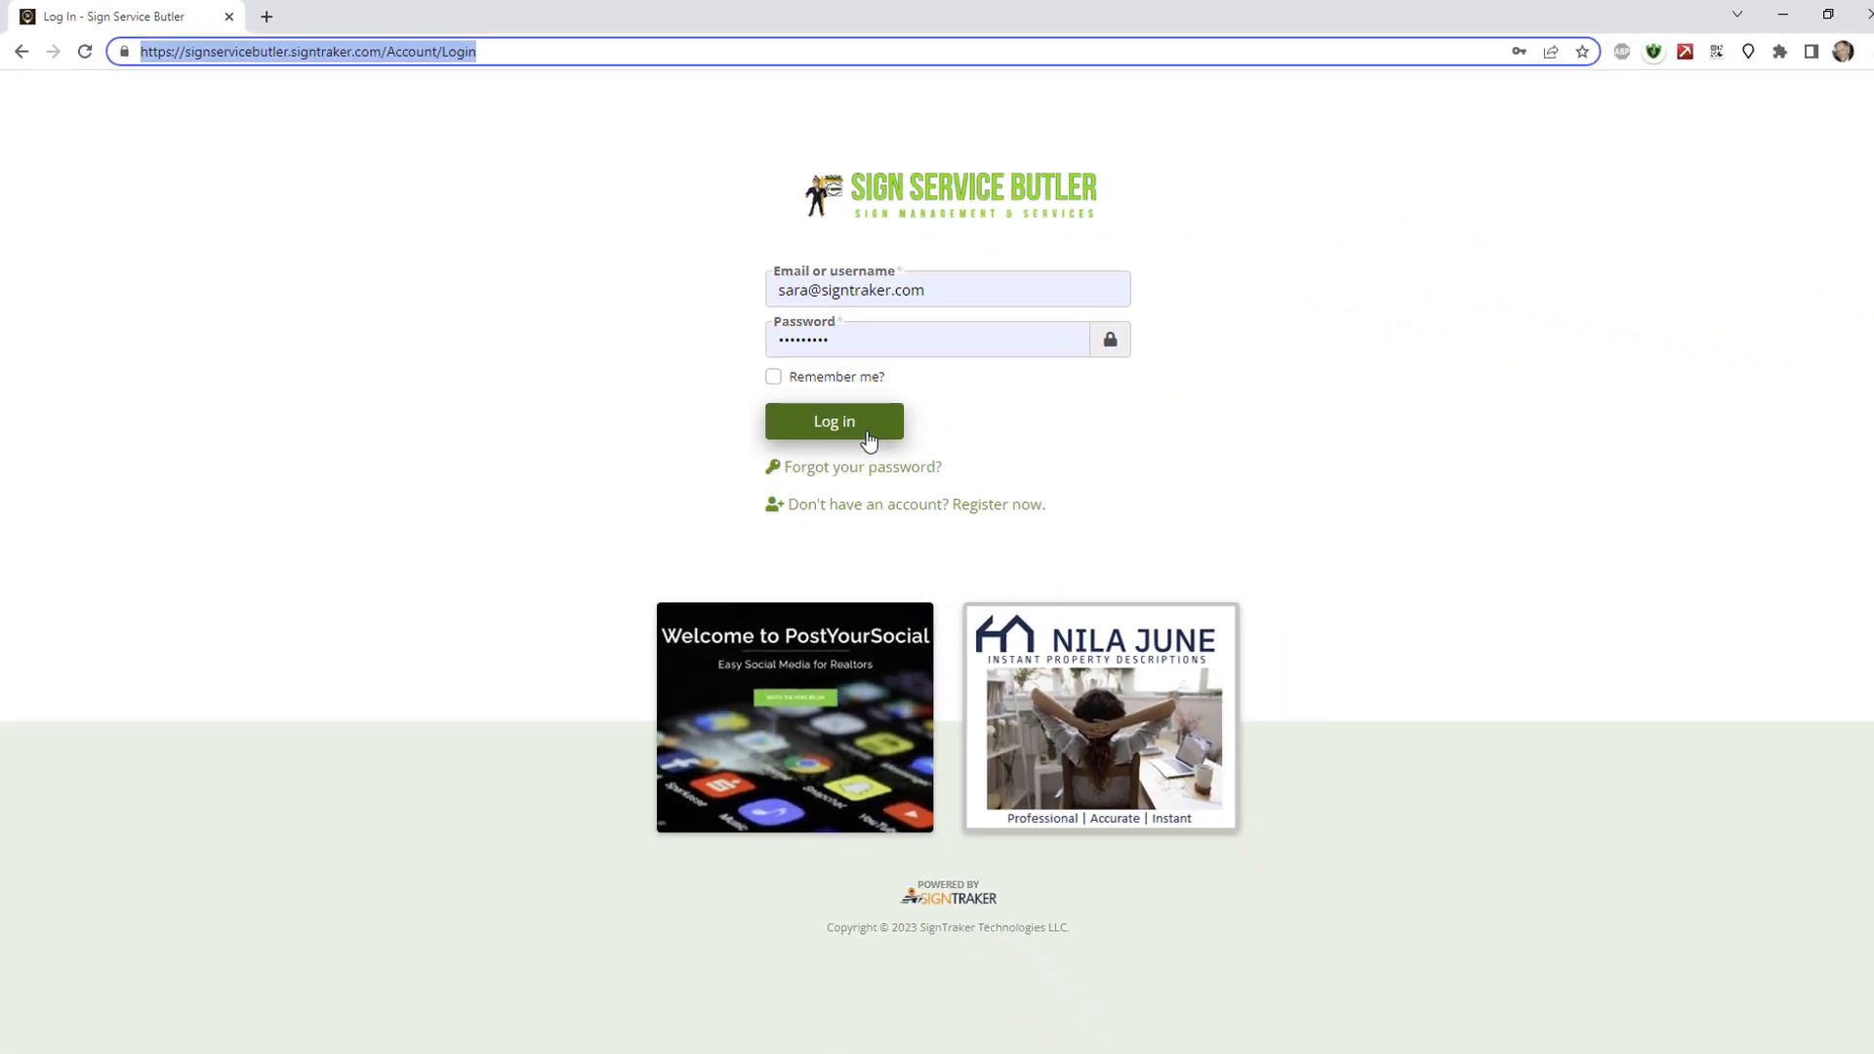
{"action": "left_click", "coordinate": [869, 437]}
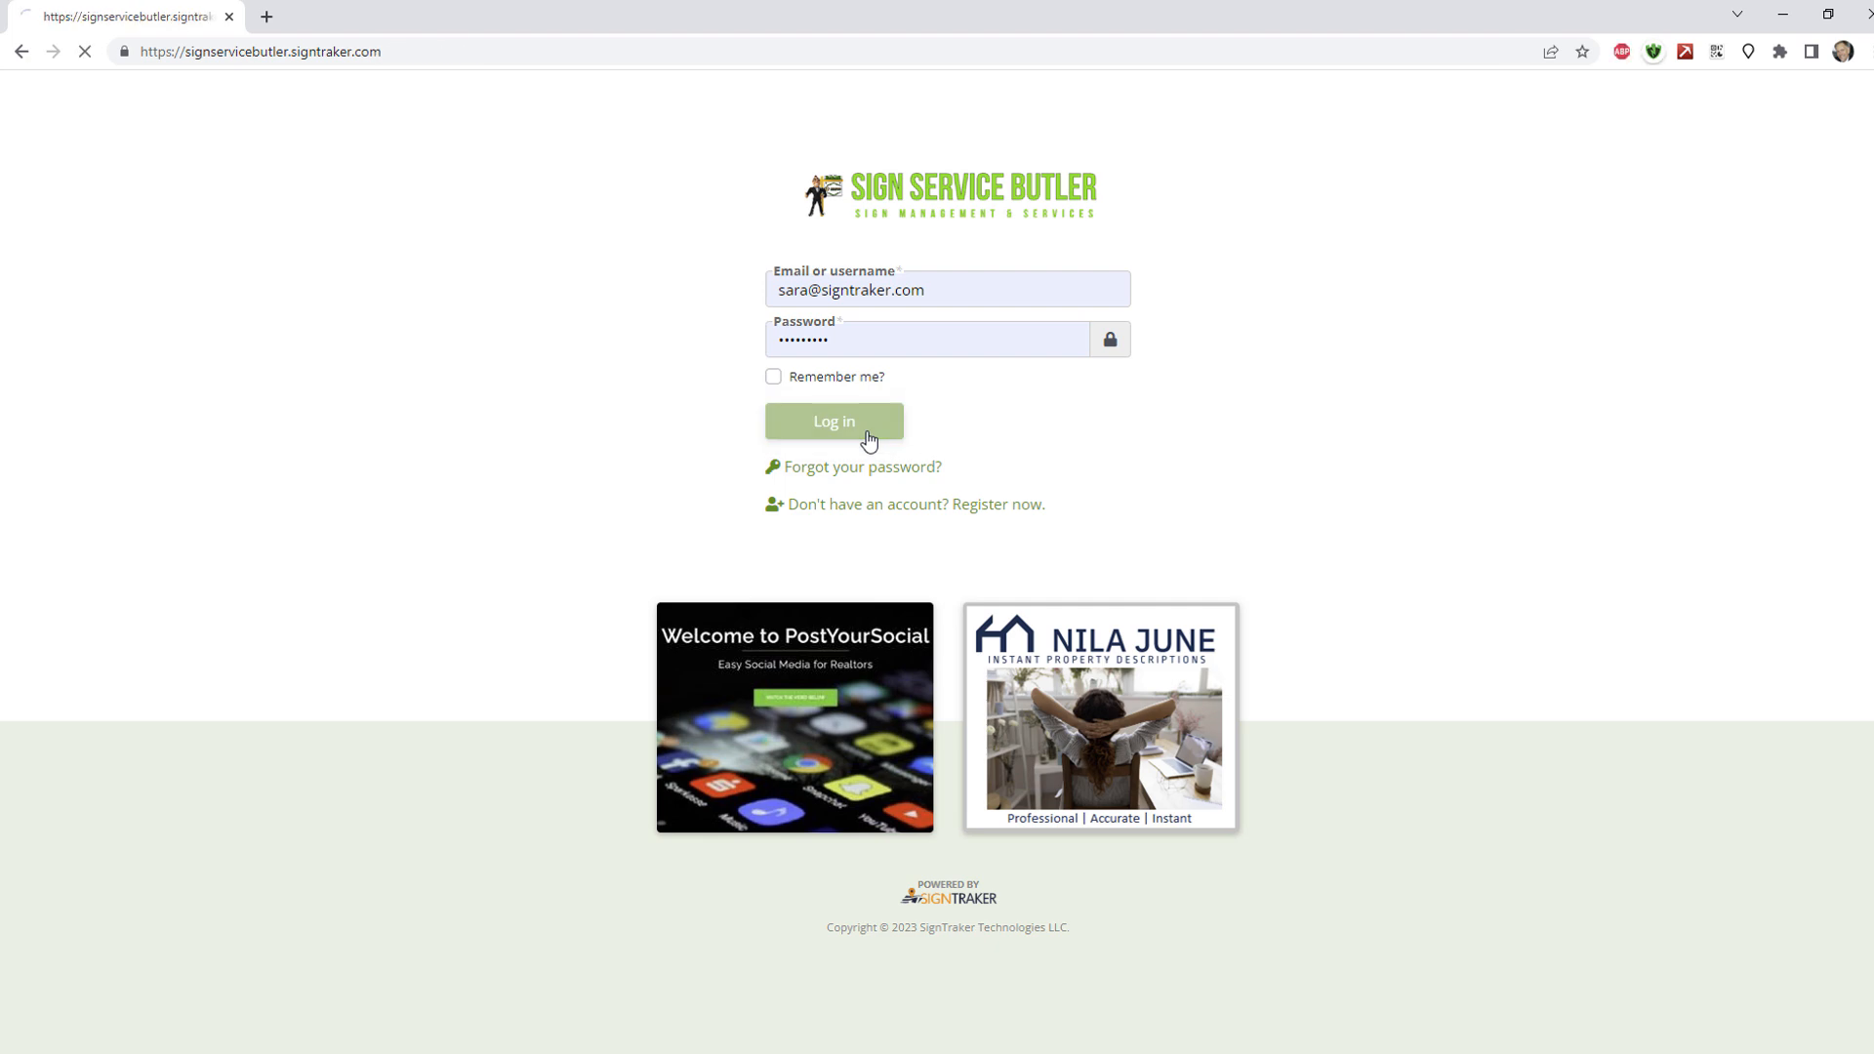
Scroll down and back up through the SignTraker home dashboard.
{"action": "scroll", "coordinate": [886, 513], "scroll_direction": "down", "scroll_amount": 3}
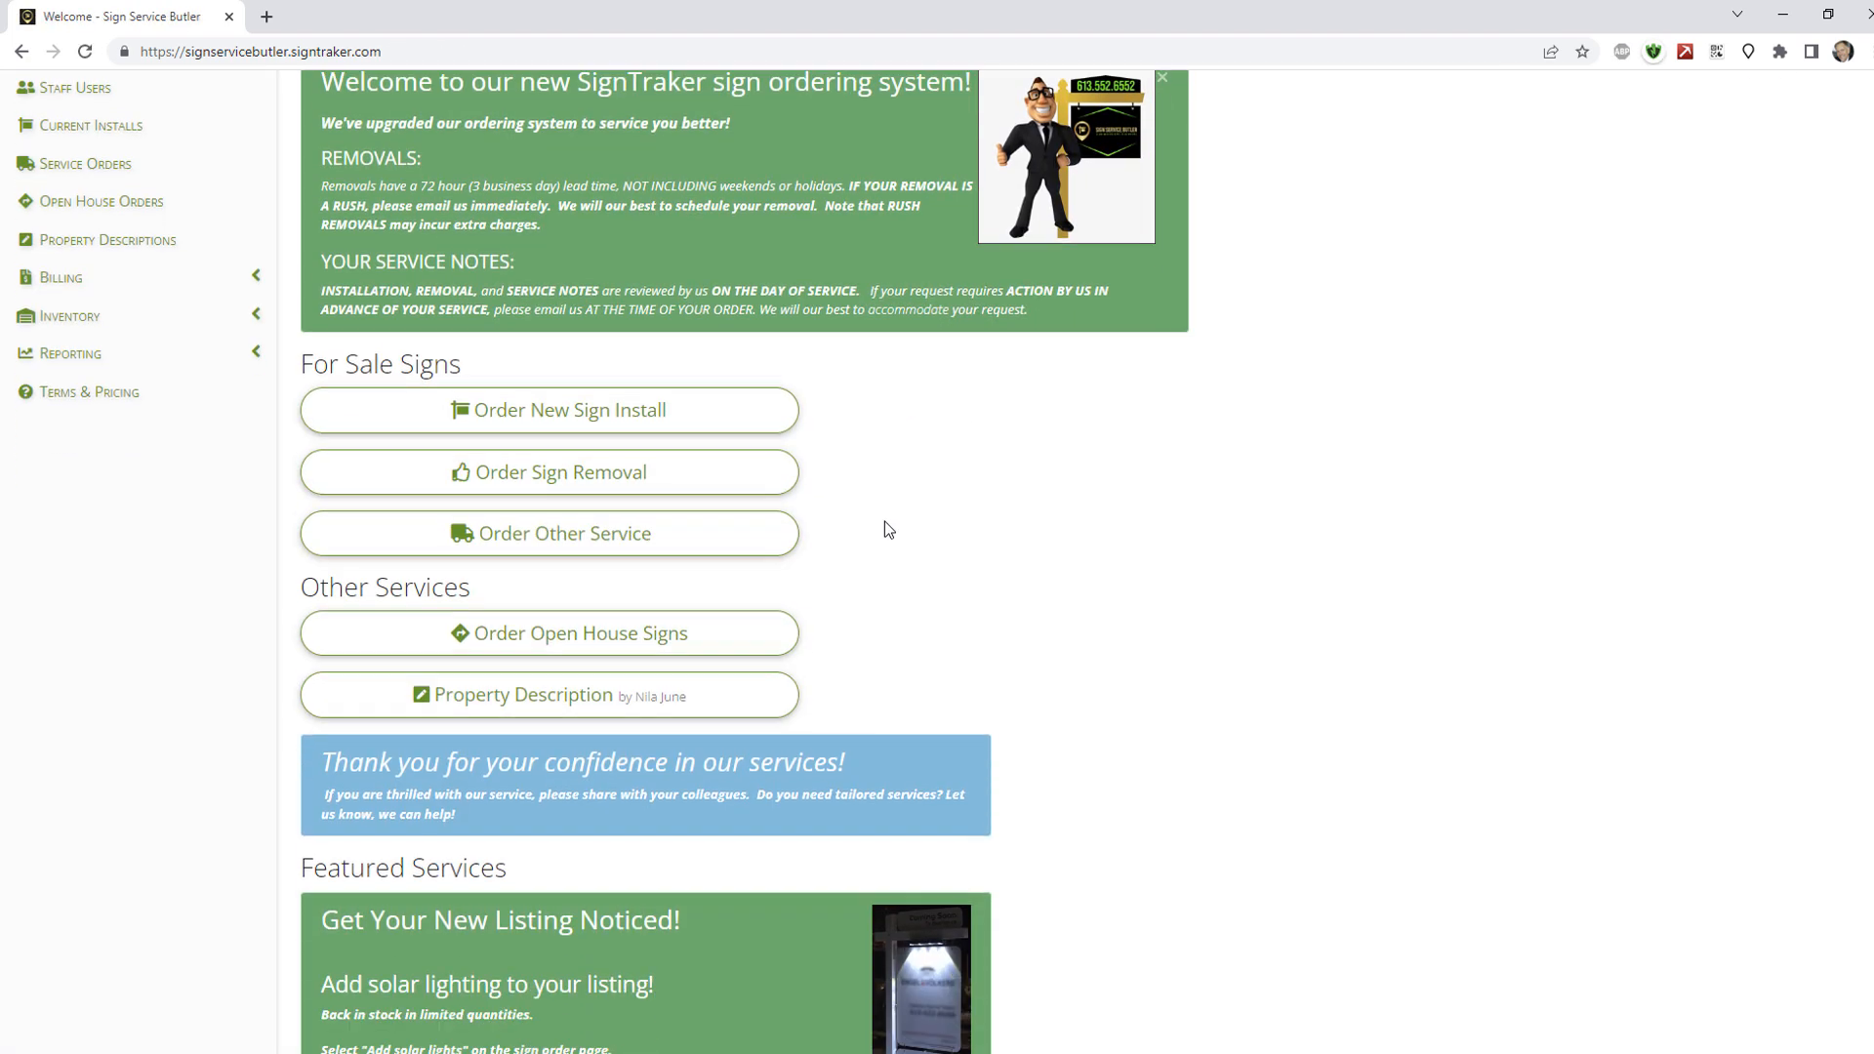
{"action": "scroll", "coordinate": [882, 530], "scroll_direction": "up", "scroll_amount": 3}
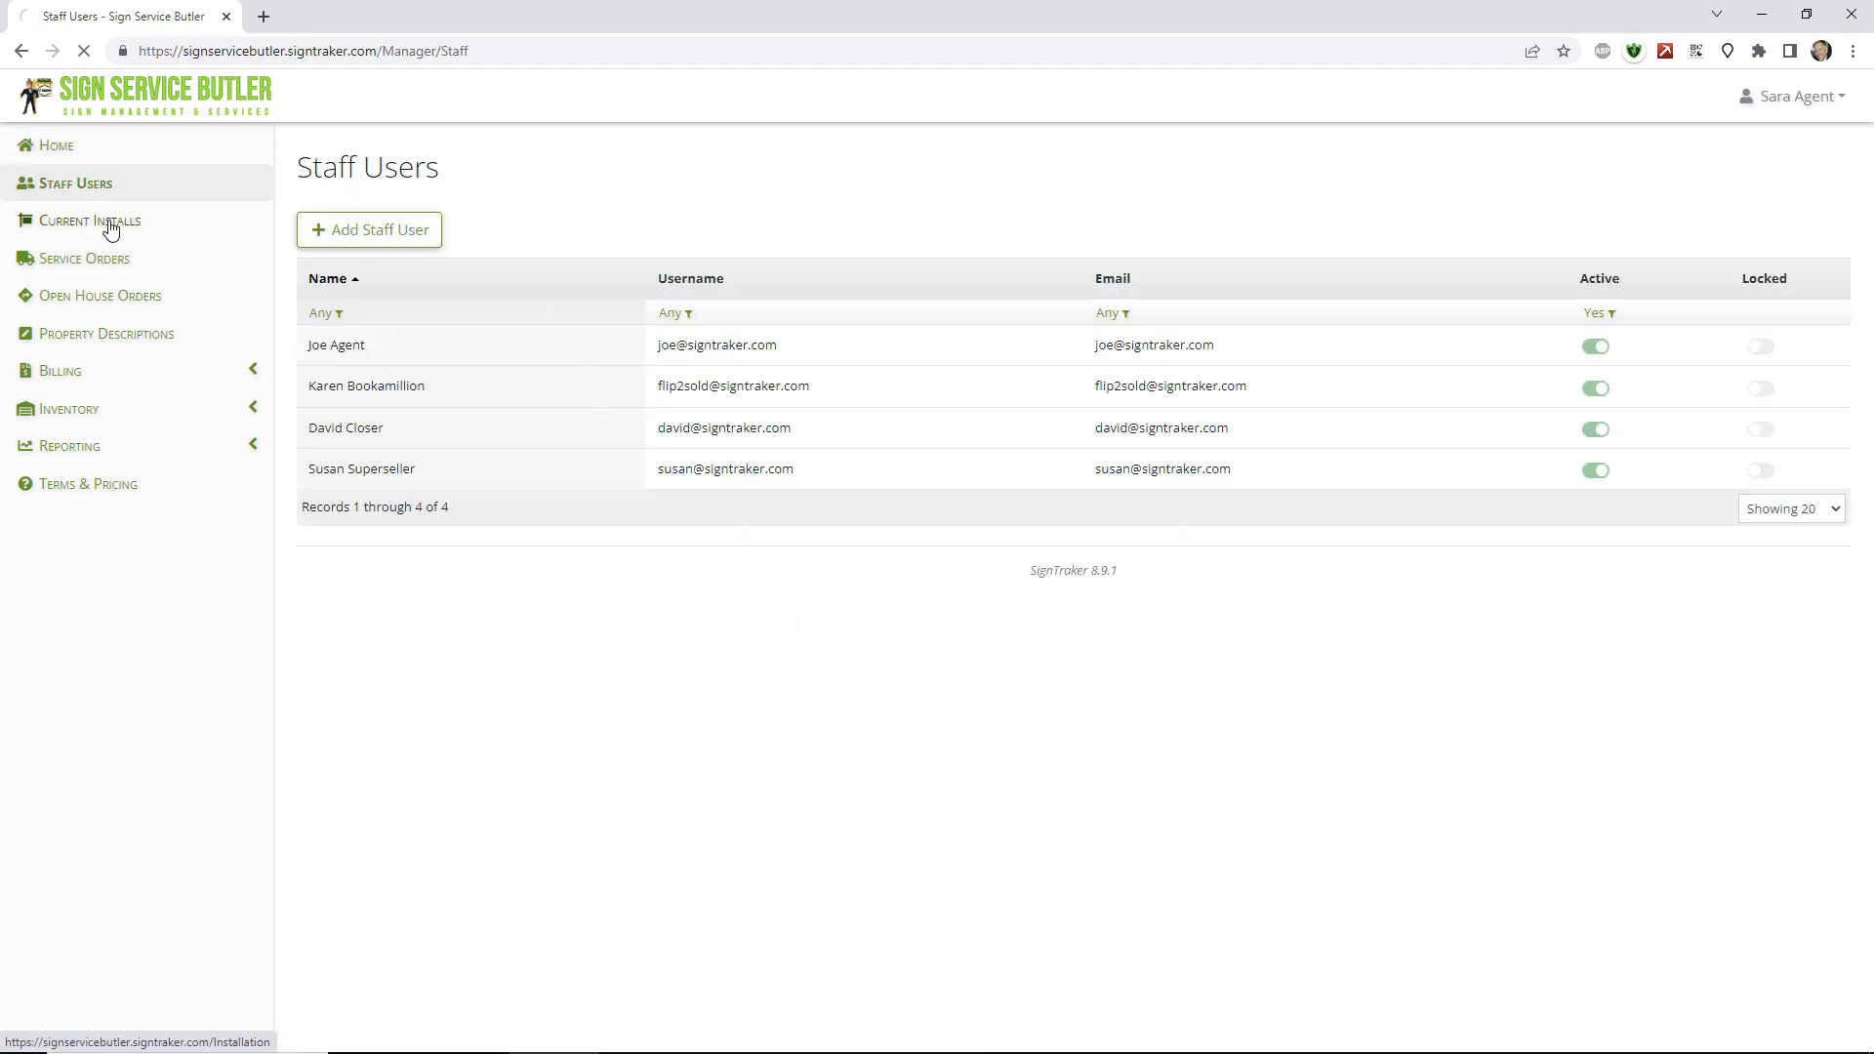
Filter Current Installs to the six chosen statuses, then go to Service Orders.
{"action": "left_click", "coordinate": [946, 383]}
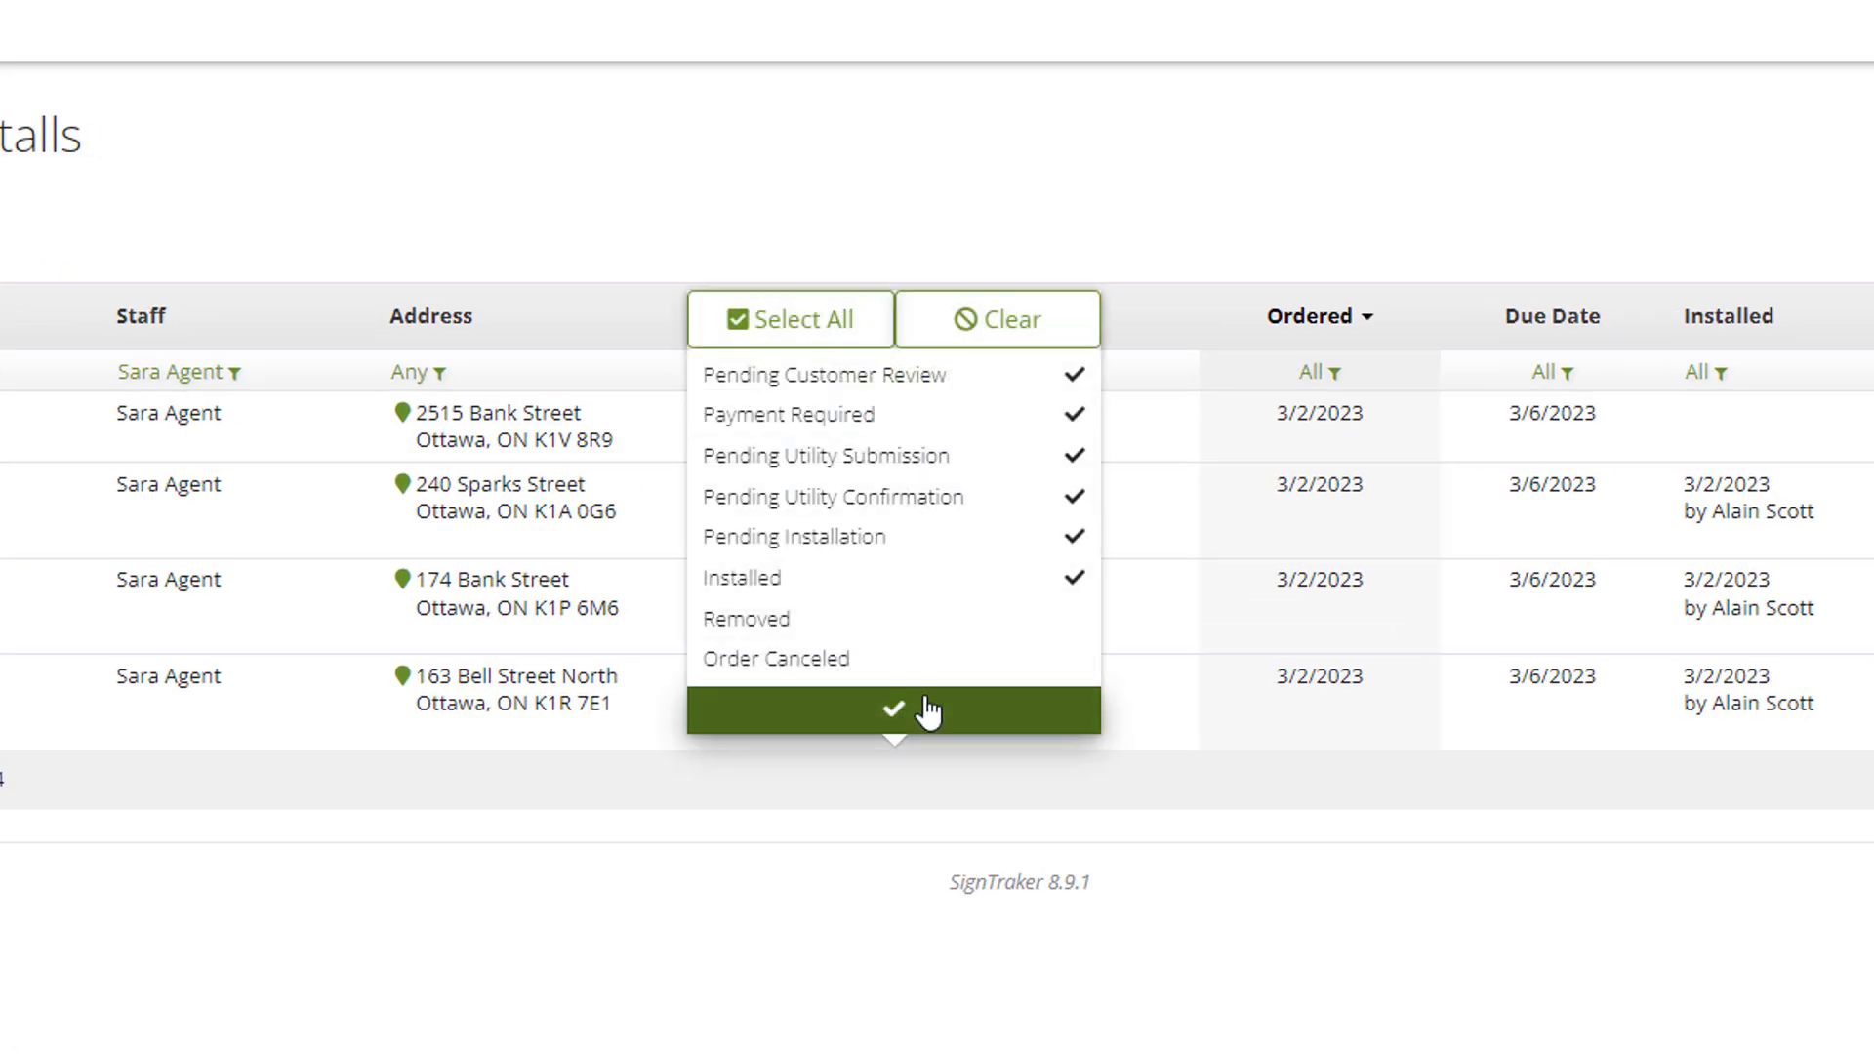
{"action": "left_click", "coordinate": [906, 727]}
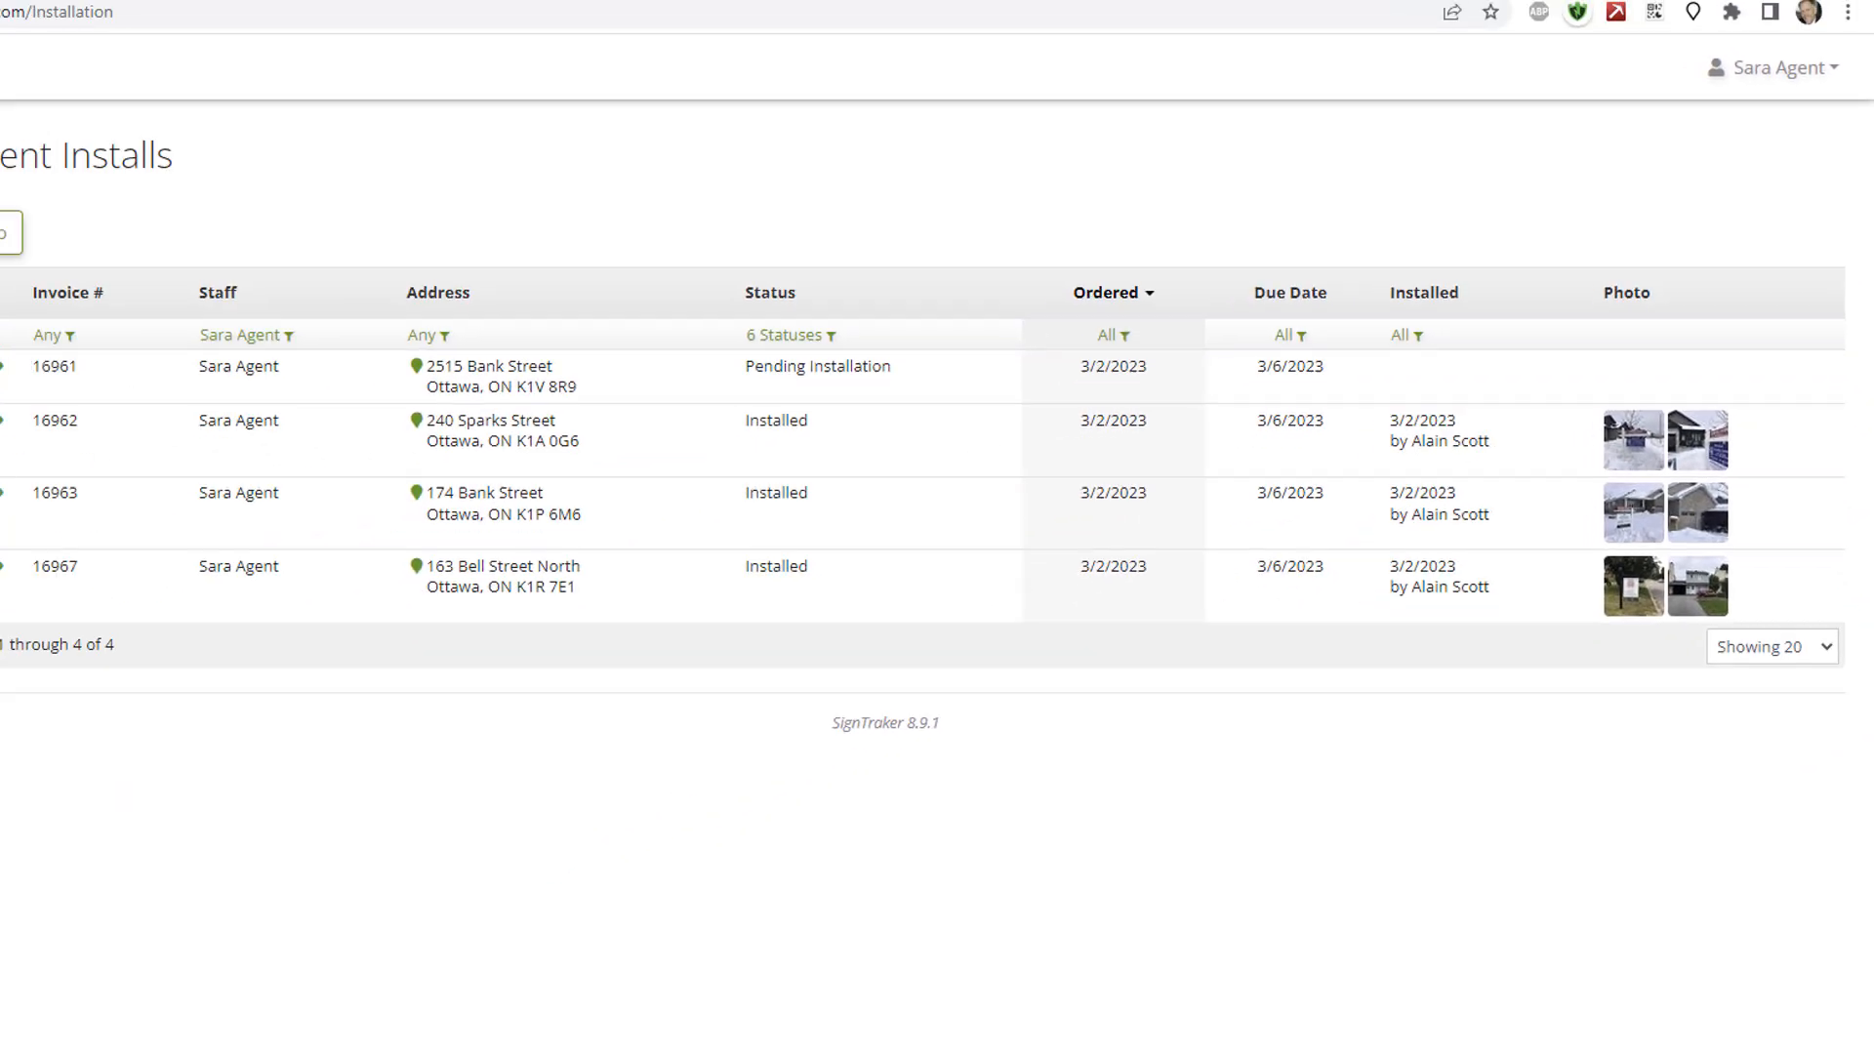
{"action": "left_click", "coordinate": [98, 258]}
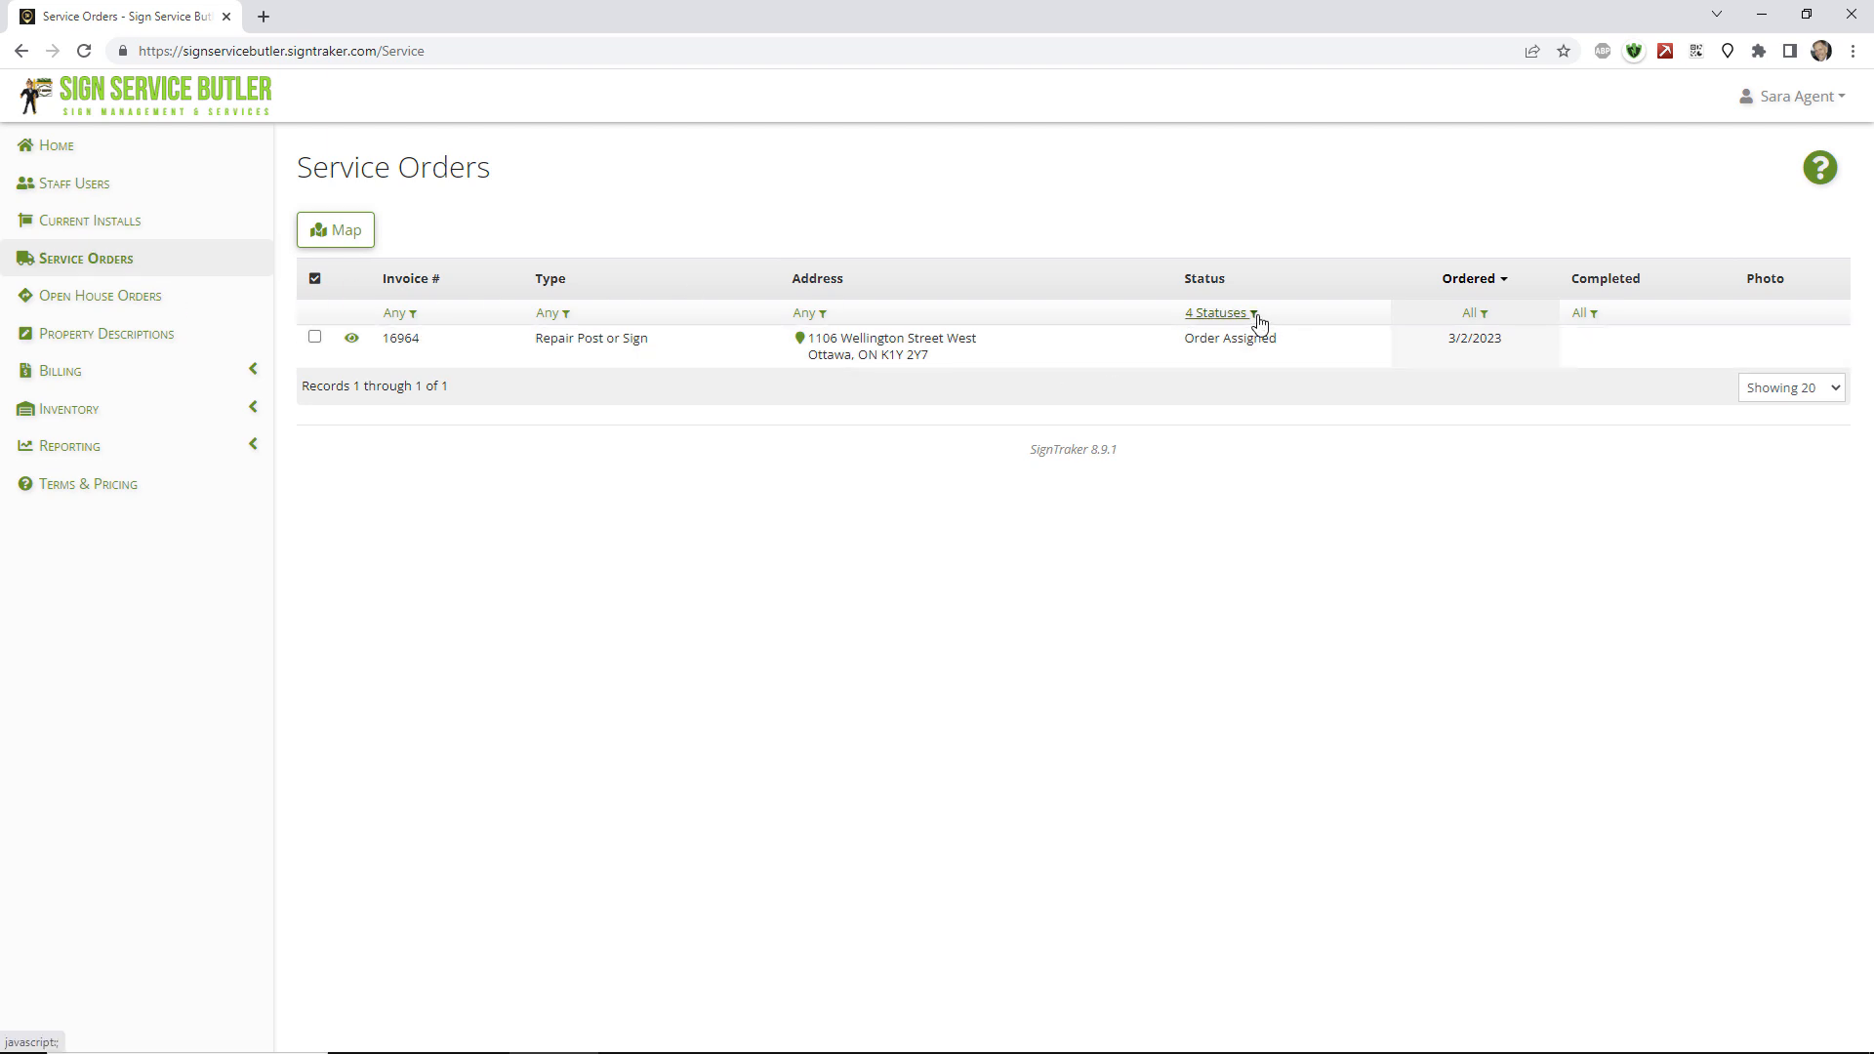
Check the Status and Address filters on Service Orders, leaving both unchanged.
{"action": "left_click", "coordinate": [1219, 313]}
{"action": "left_click", "coordinate": [1186, 190]}
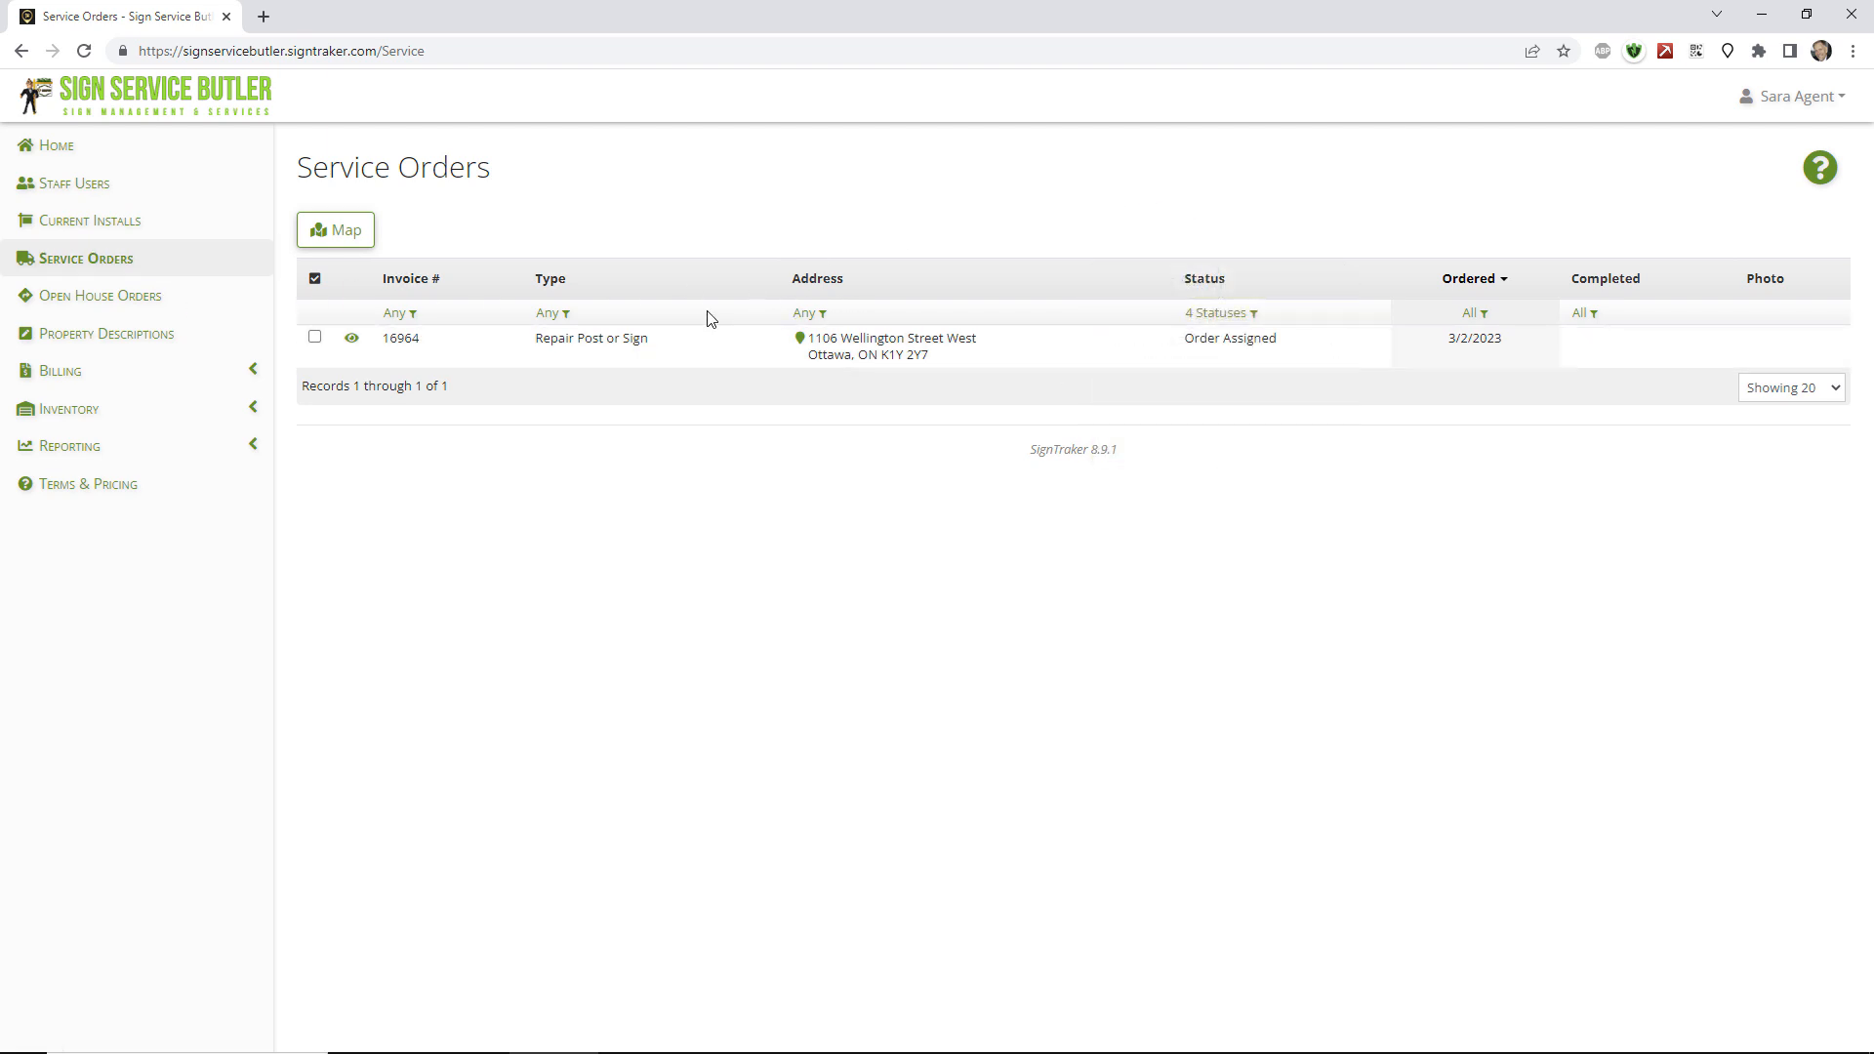
{"action": "left_click", "coordinate": [816, 313]}
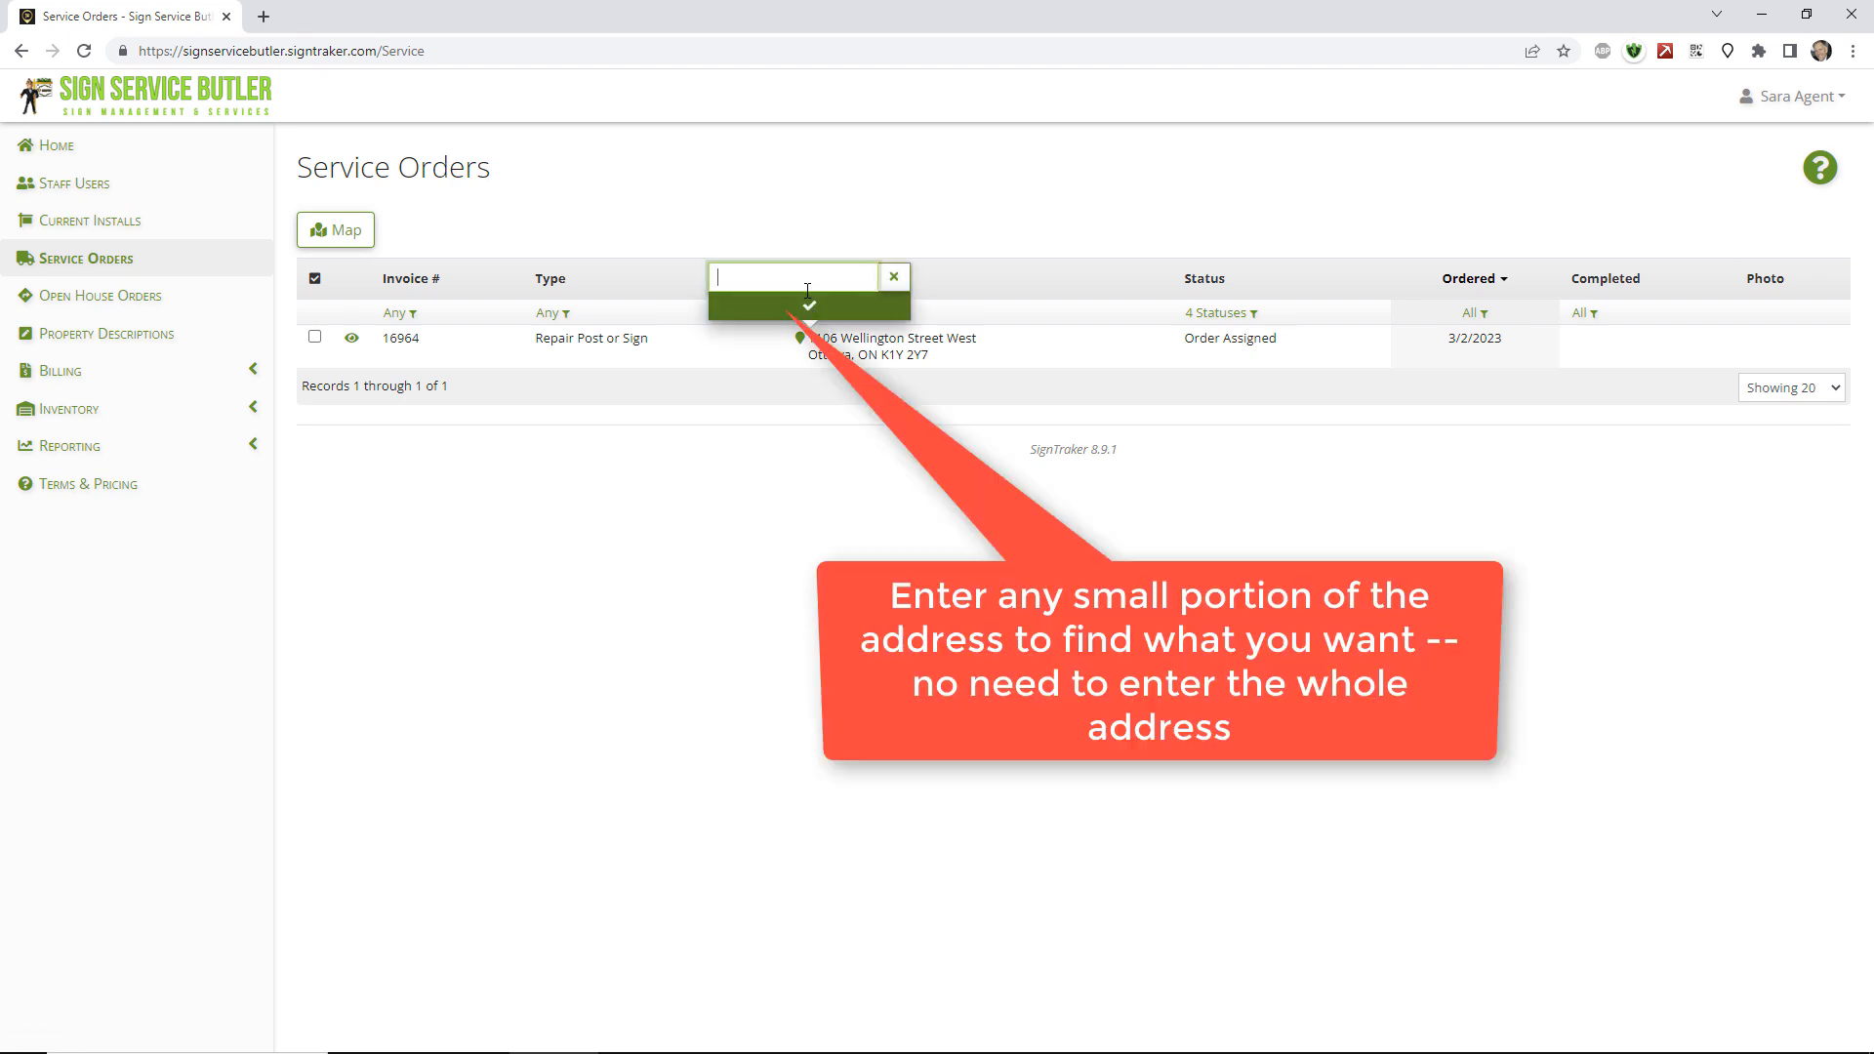
{"action": "left_click", "coordinate": [522, 200]}
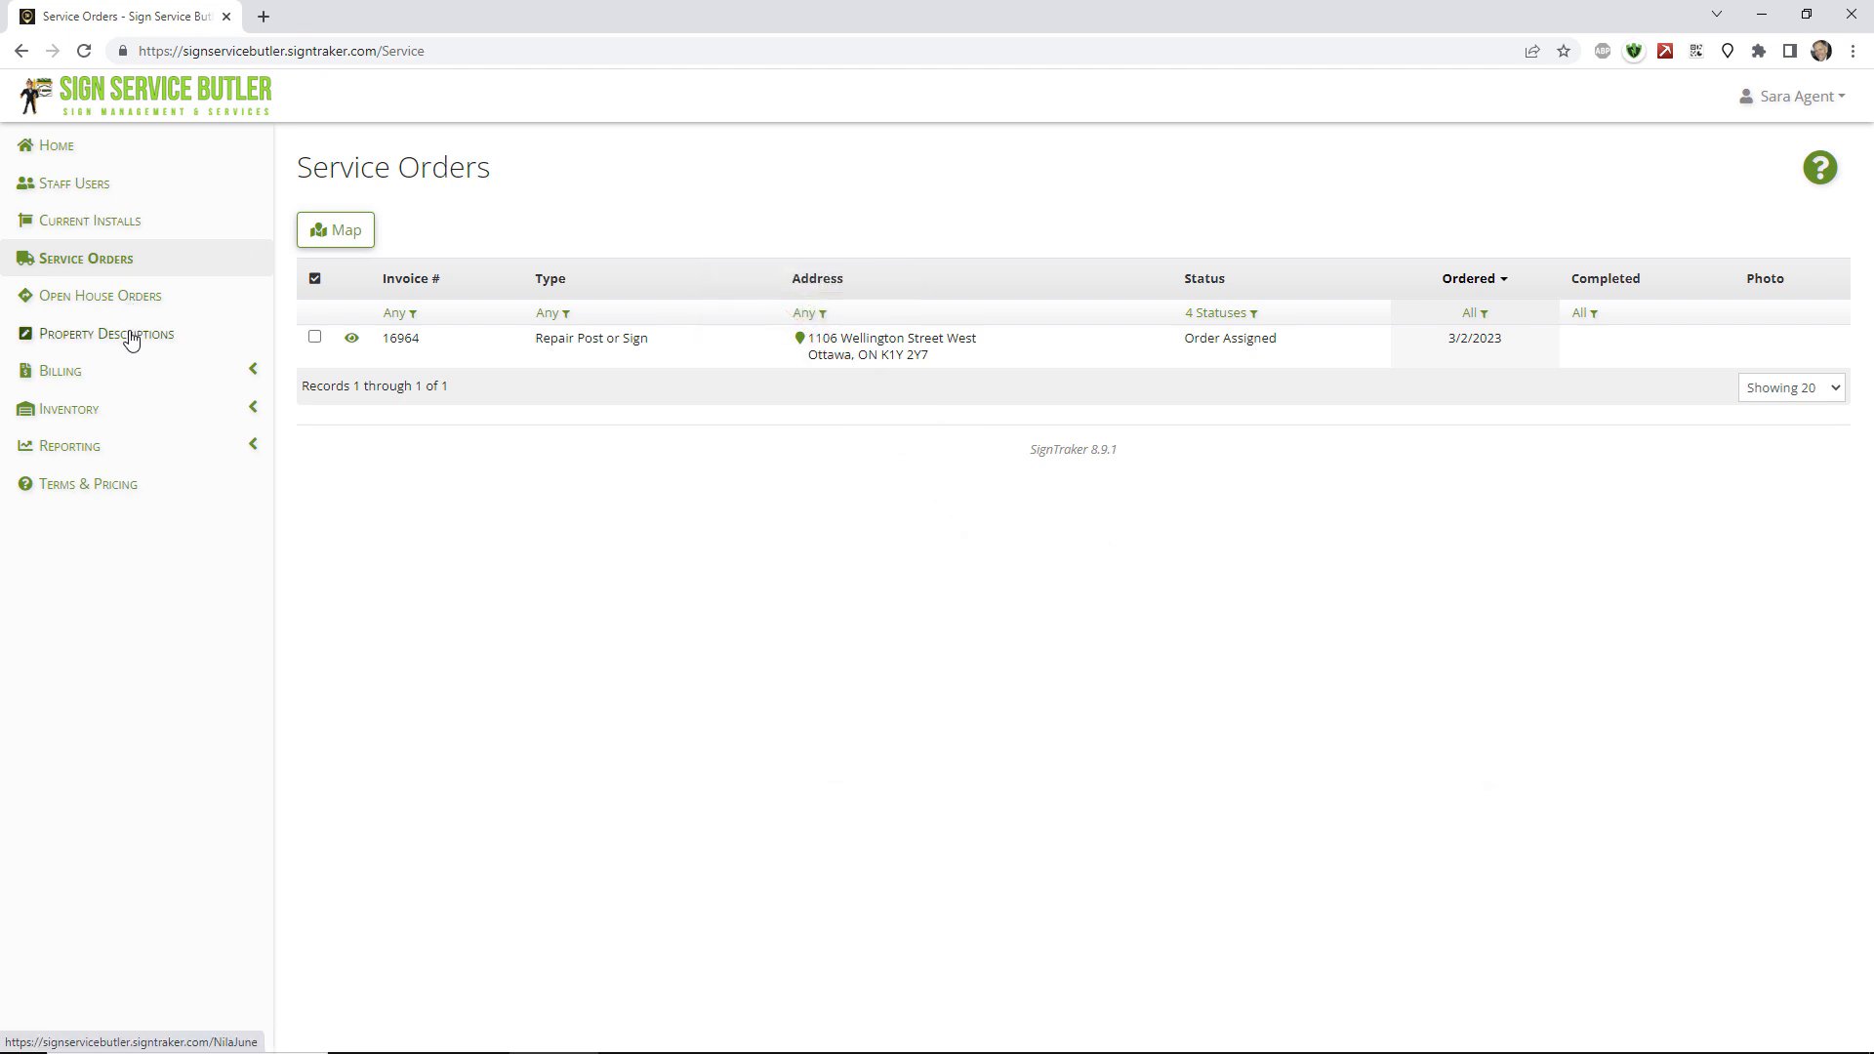
{"action": "left_click", "coordinate": [109, 377]}
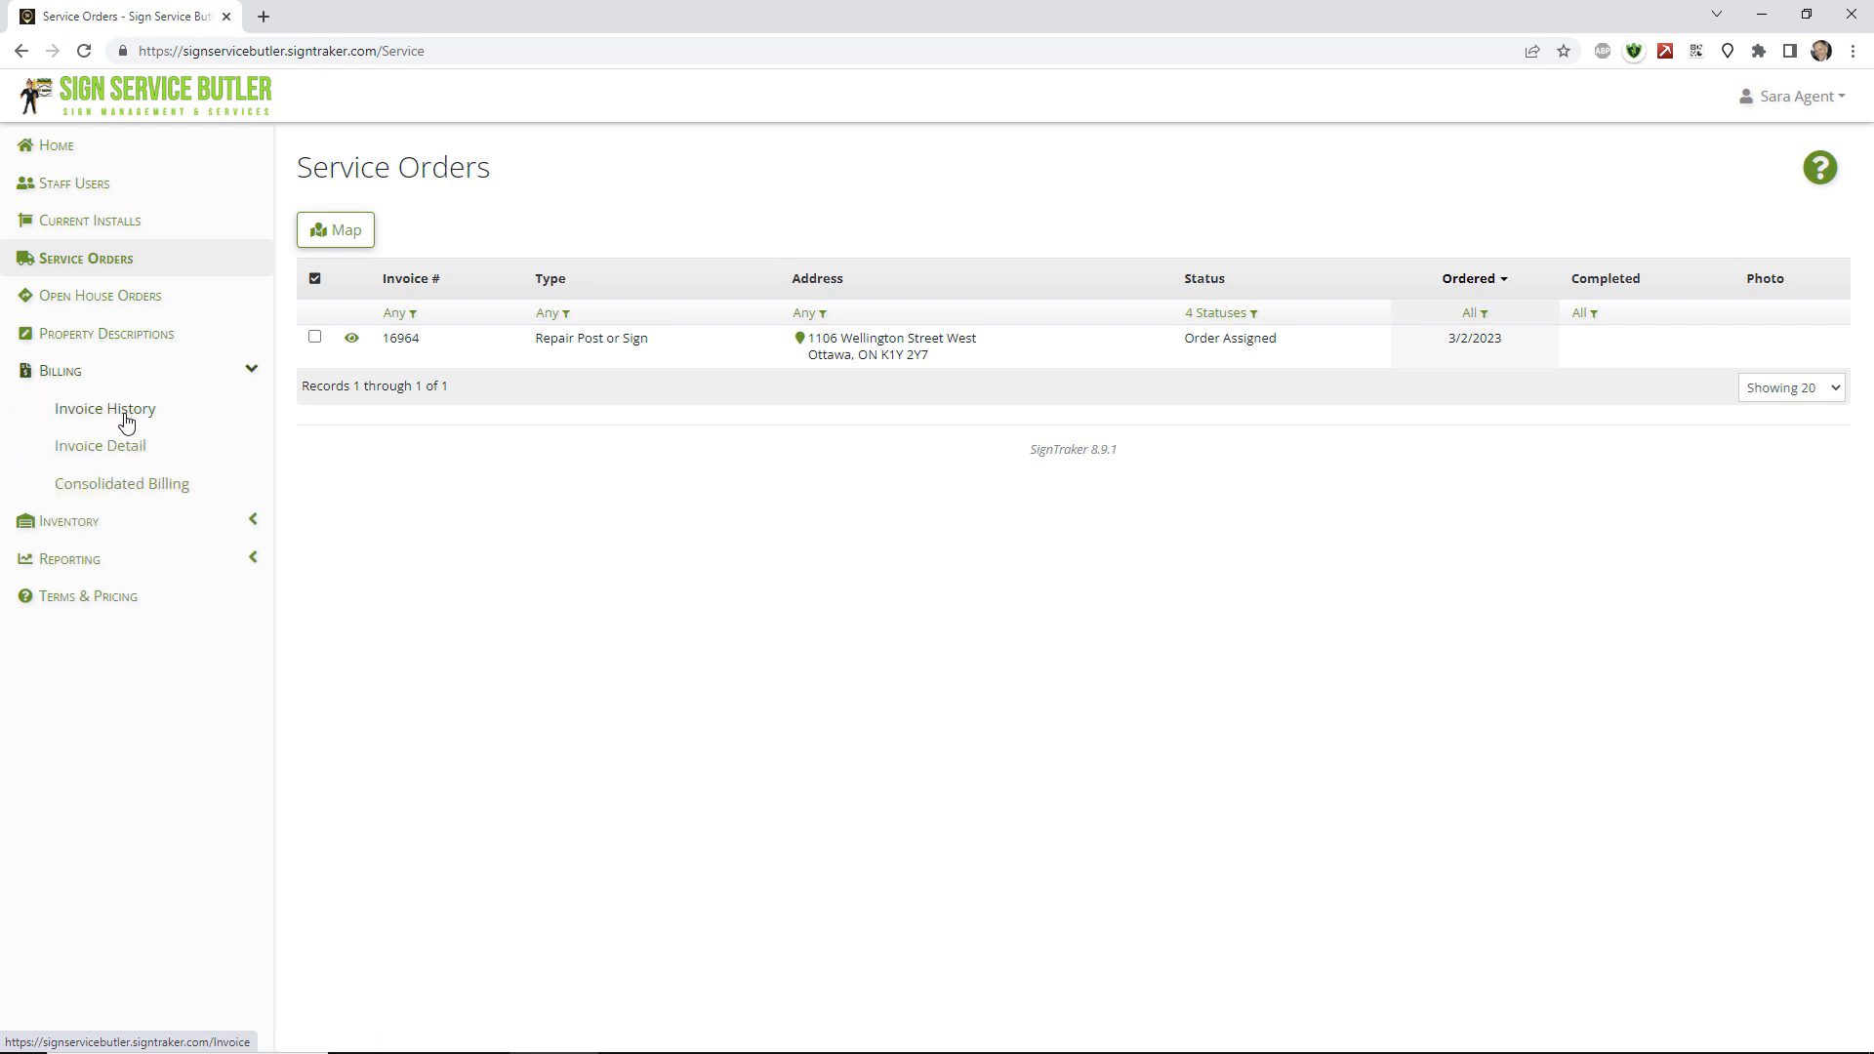
Review the four invoices and their Export to Excel options, then open Sign Inventory.
{"action": "left_click", "coordinate": [127, 420]}
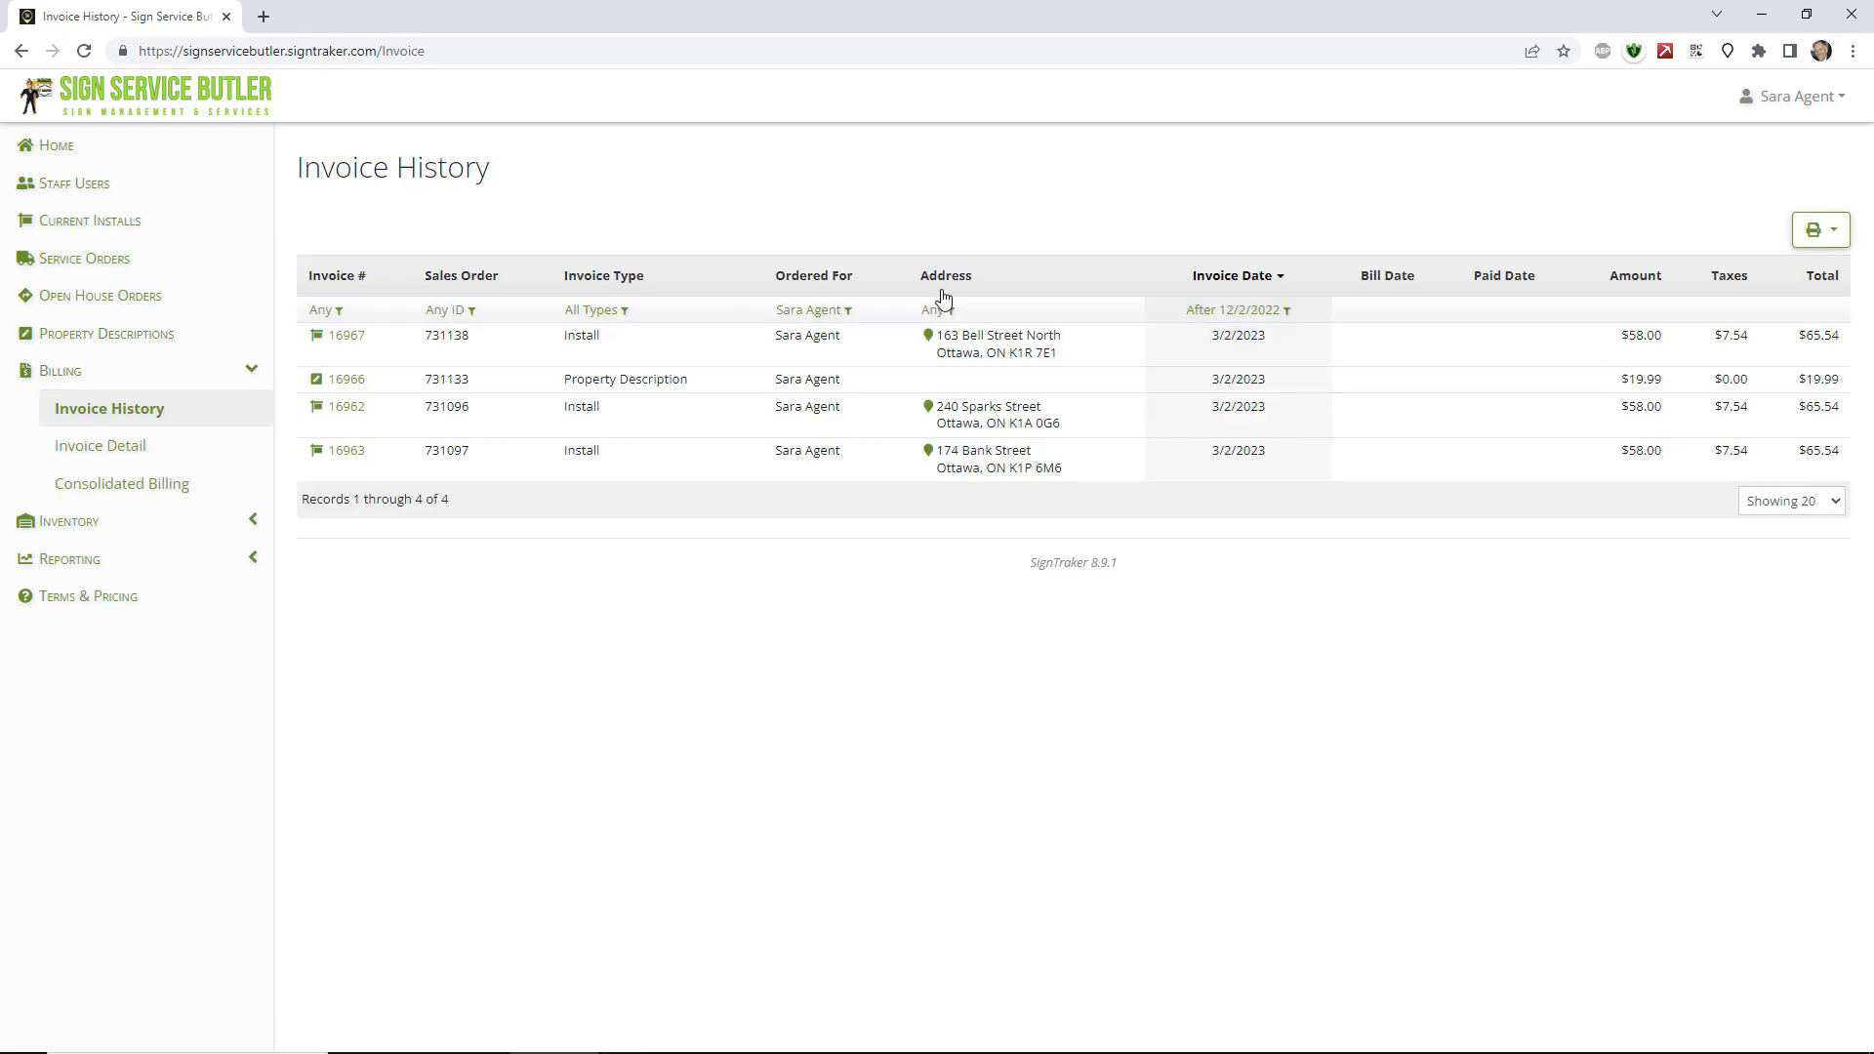
{"action": "left_click", "coordinate": [1812, 234]}
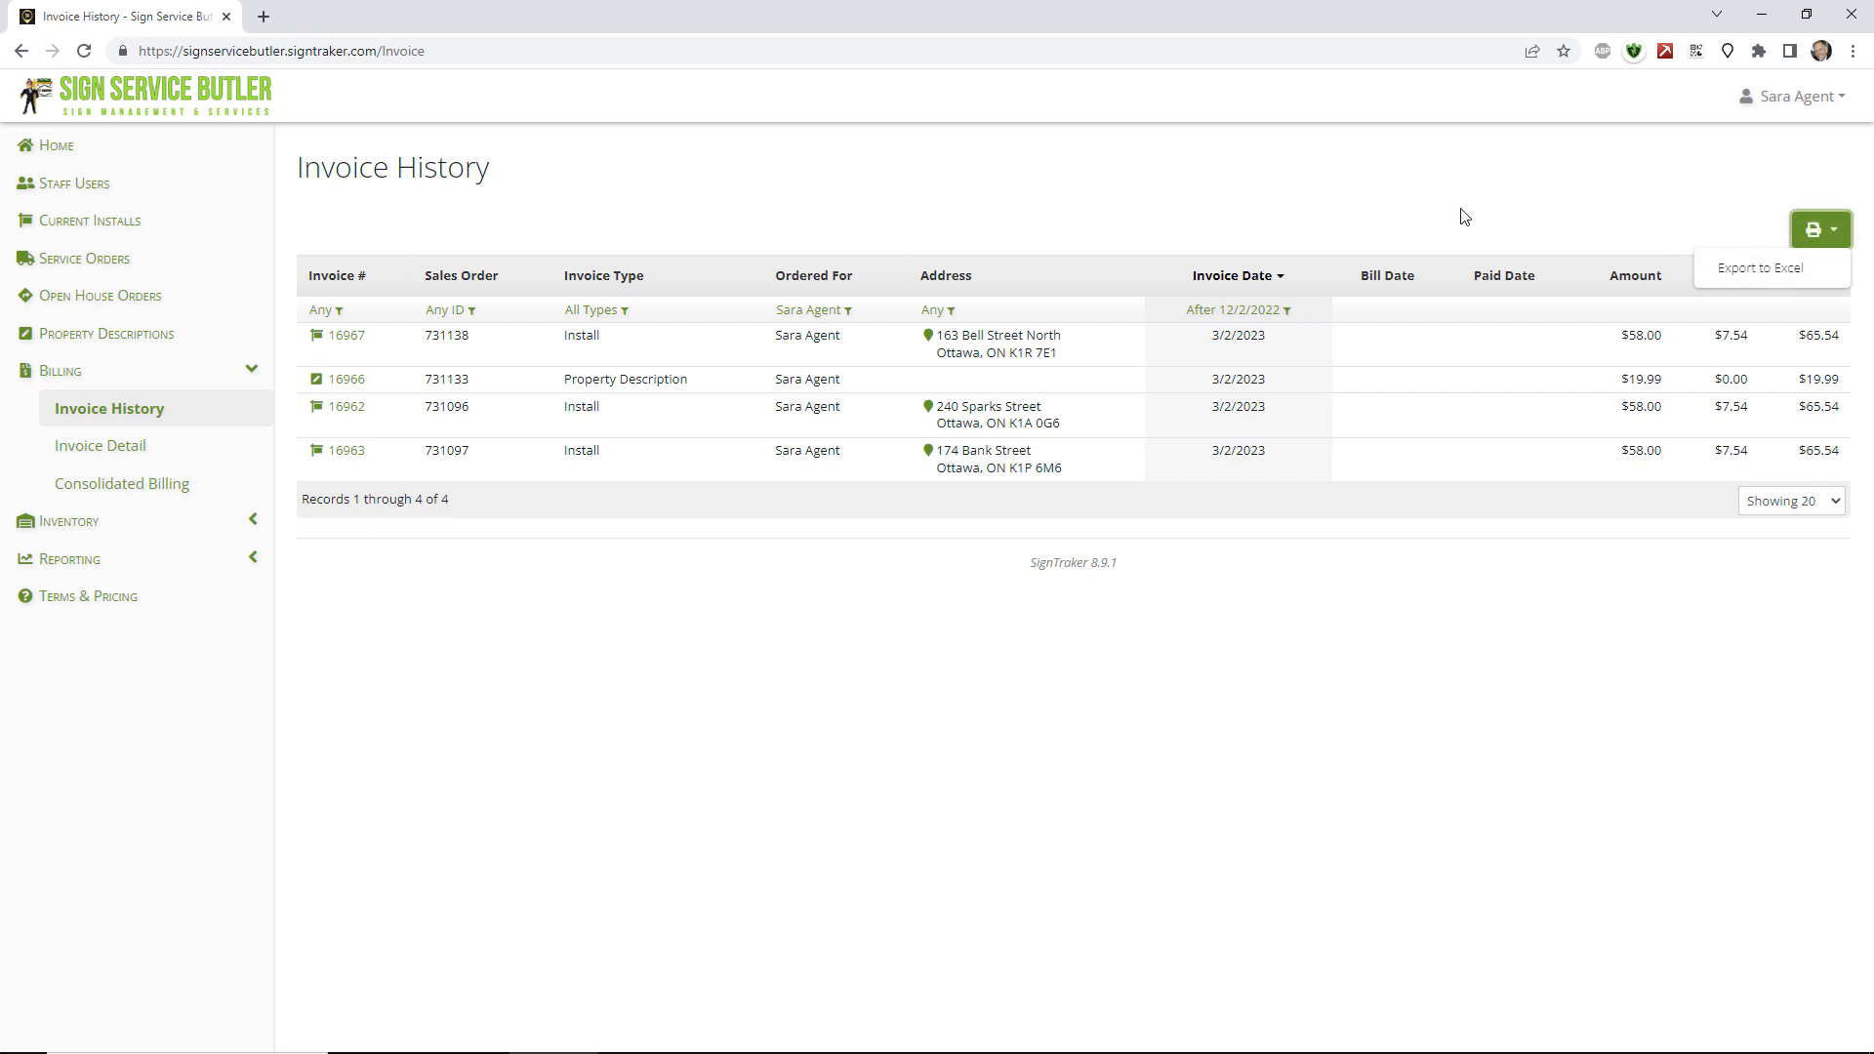
{"action": "left_click", "coordinate": [258, 375]}
{"action": "left_click", "coordinate": [252, 408]}
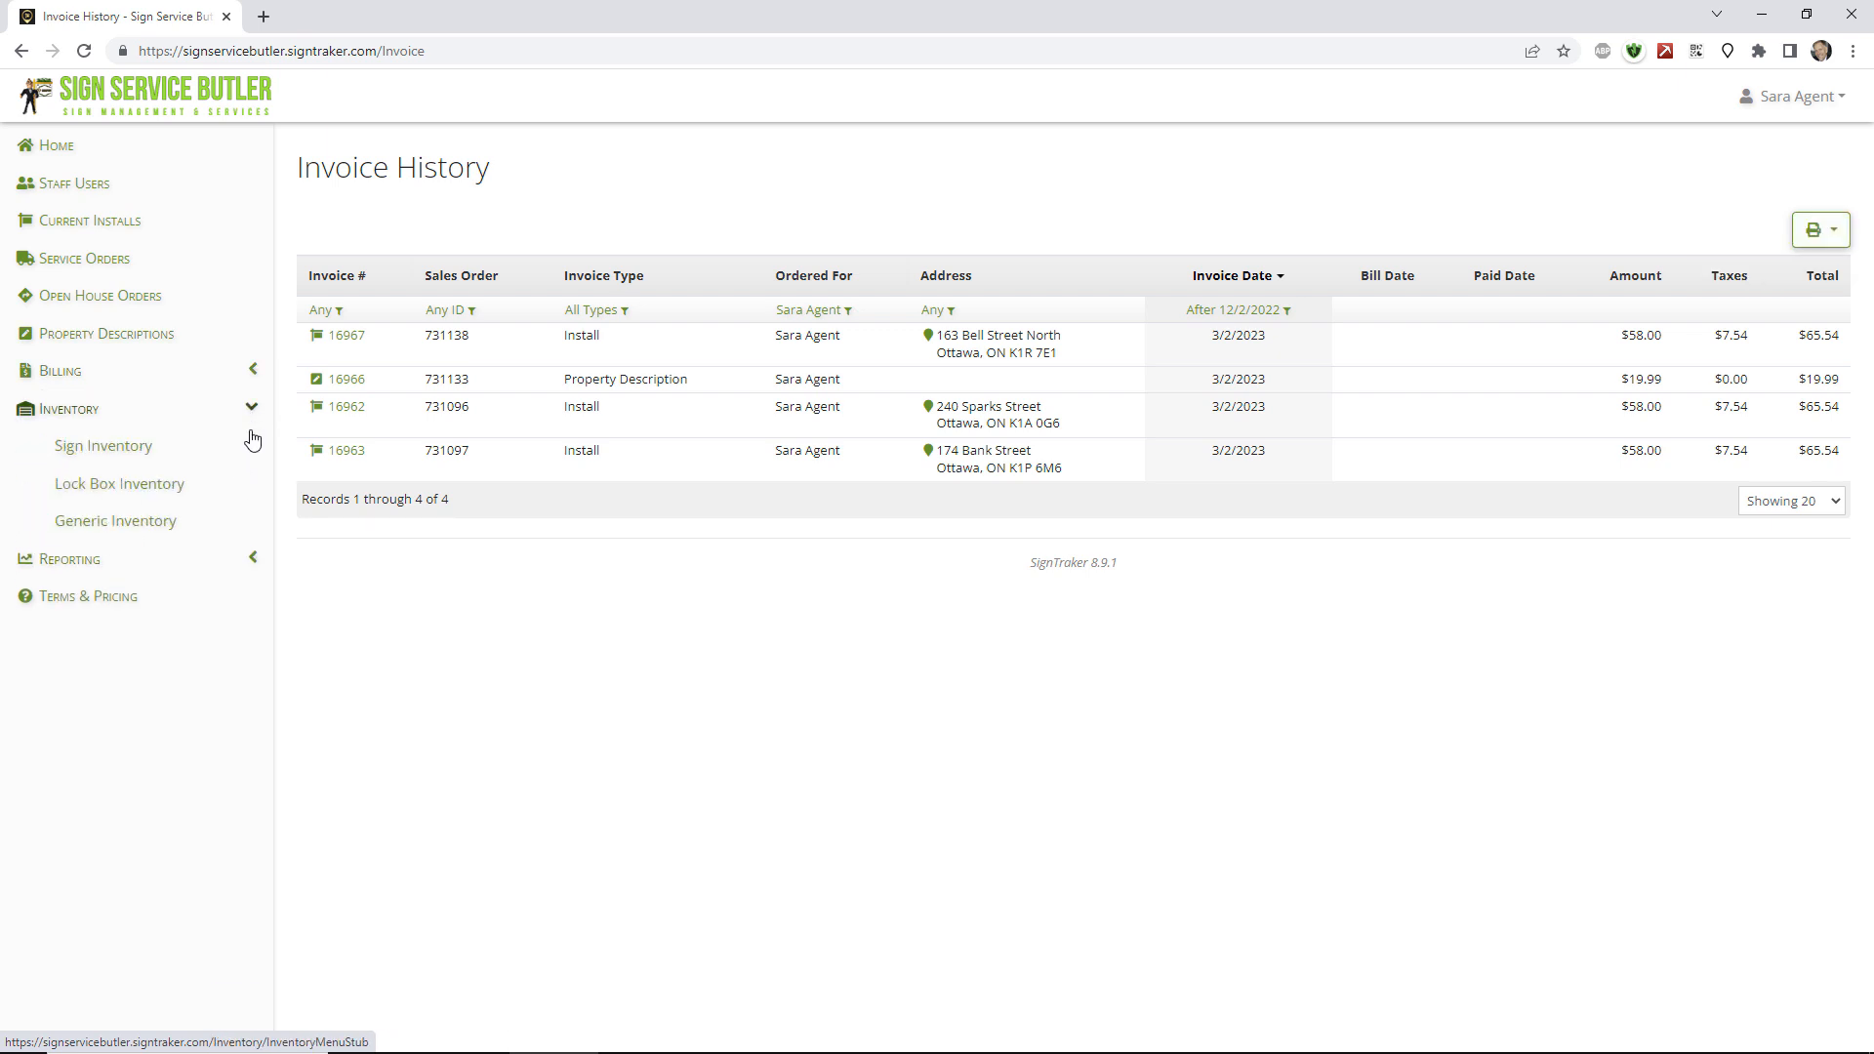
{"action": "left_click", "coordinate": [132, 451]}
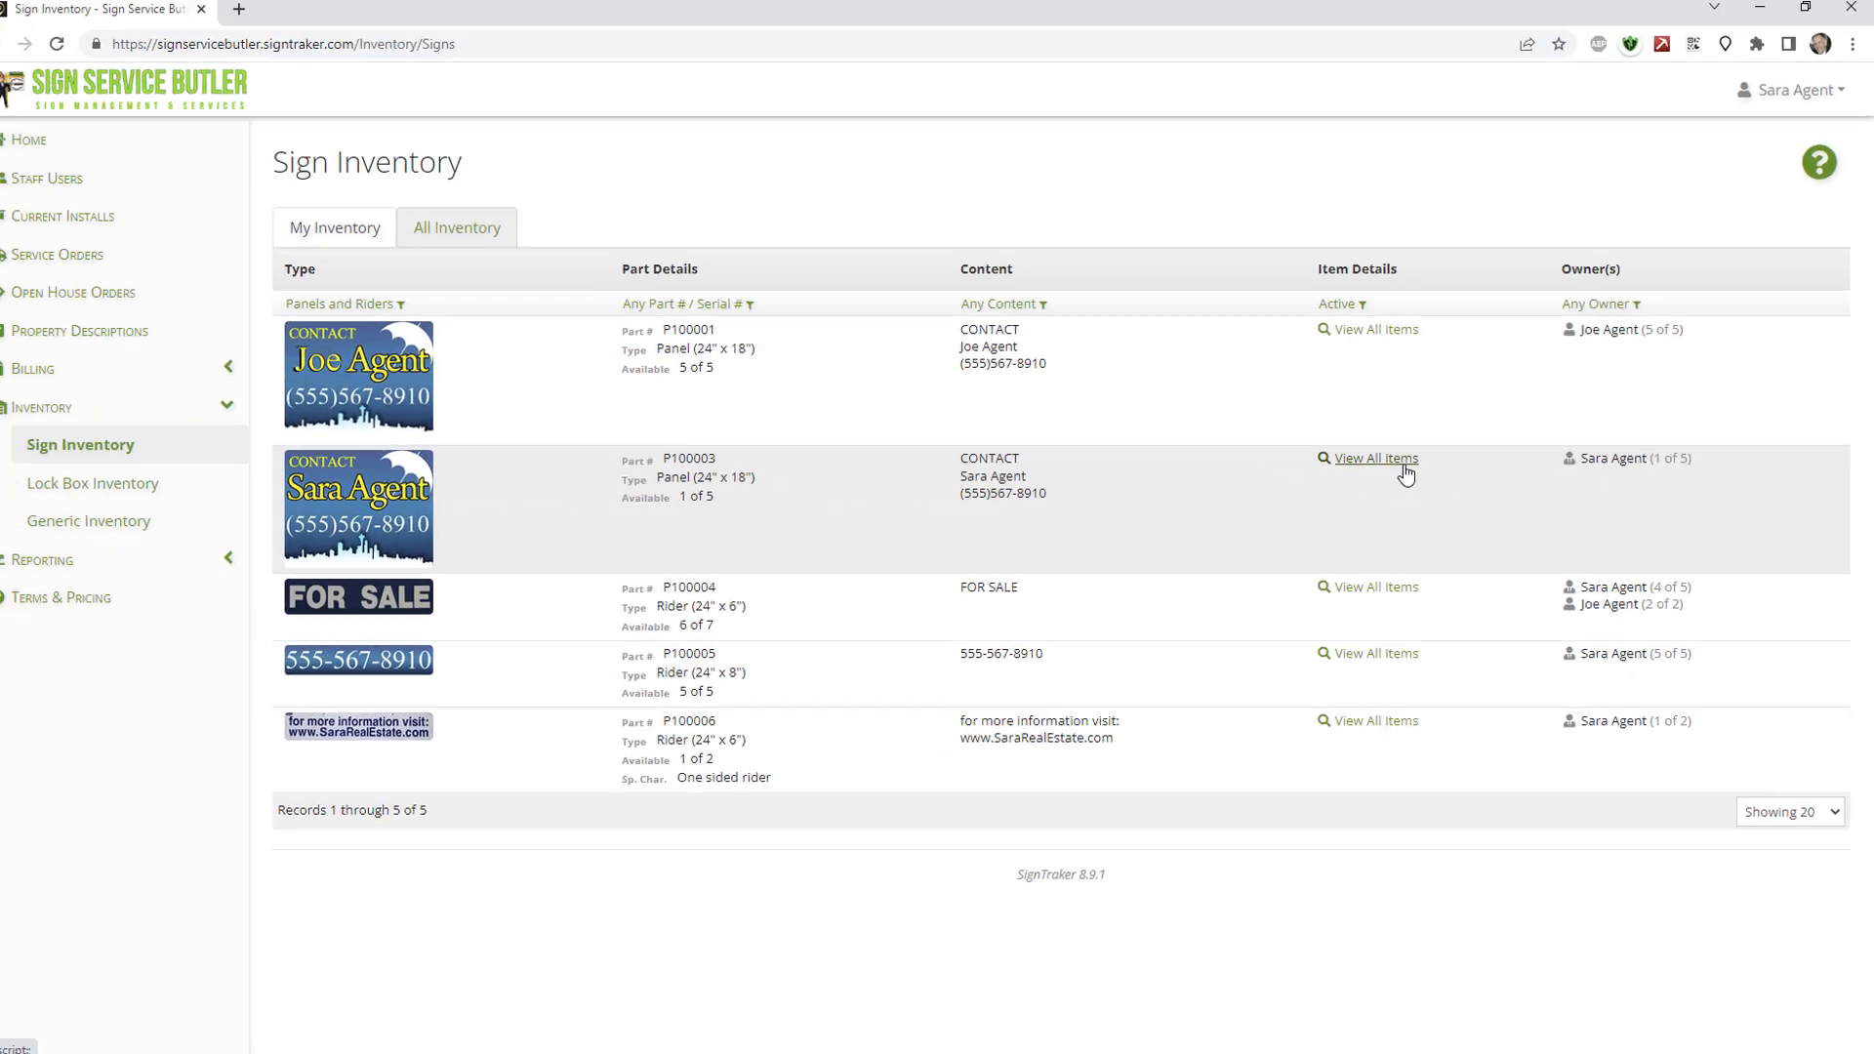
{"action": "left_click", "coordinate": [1384, 460]}
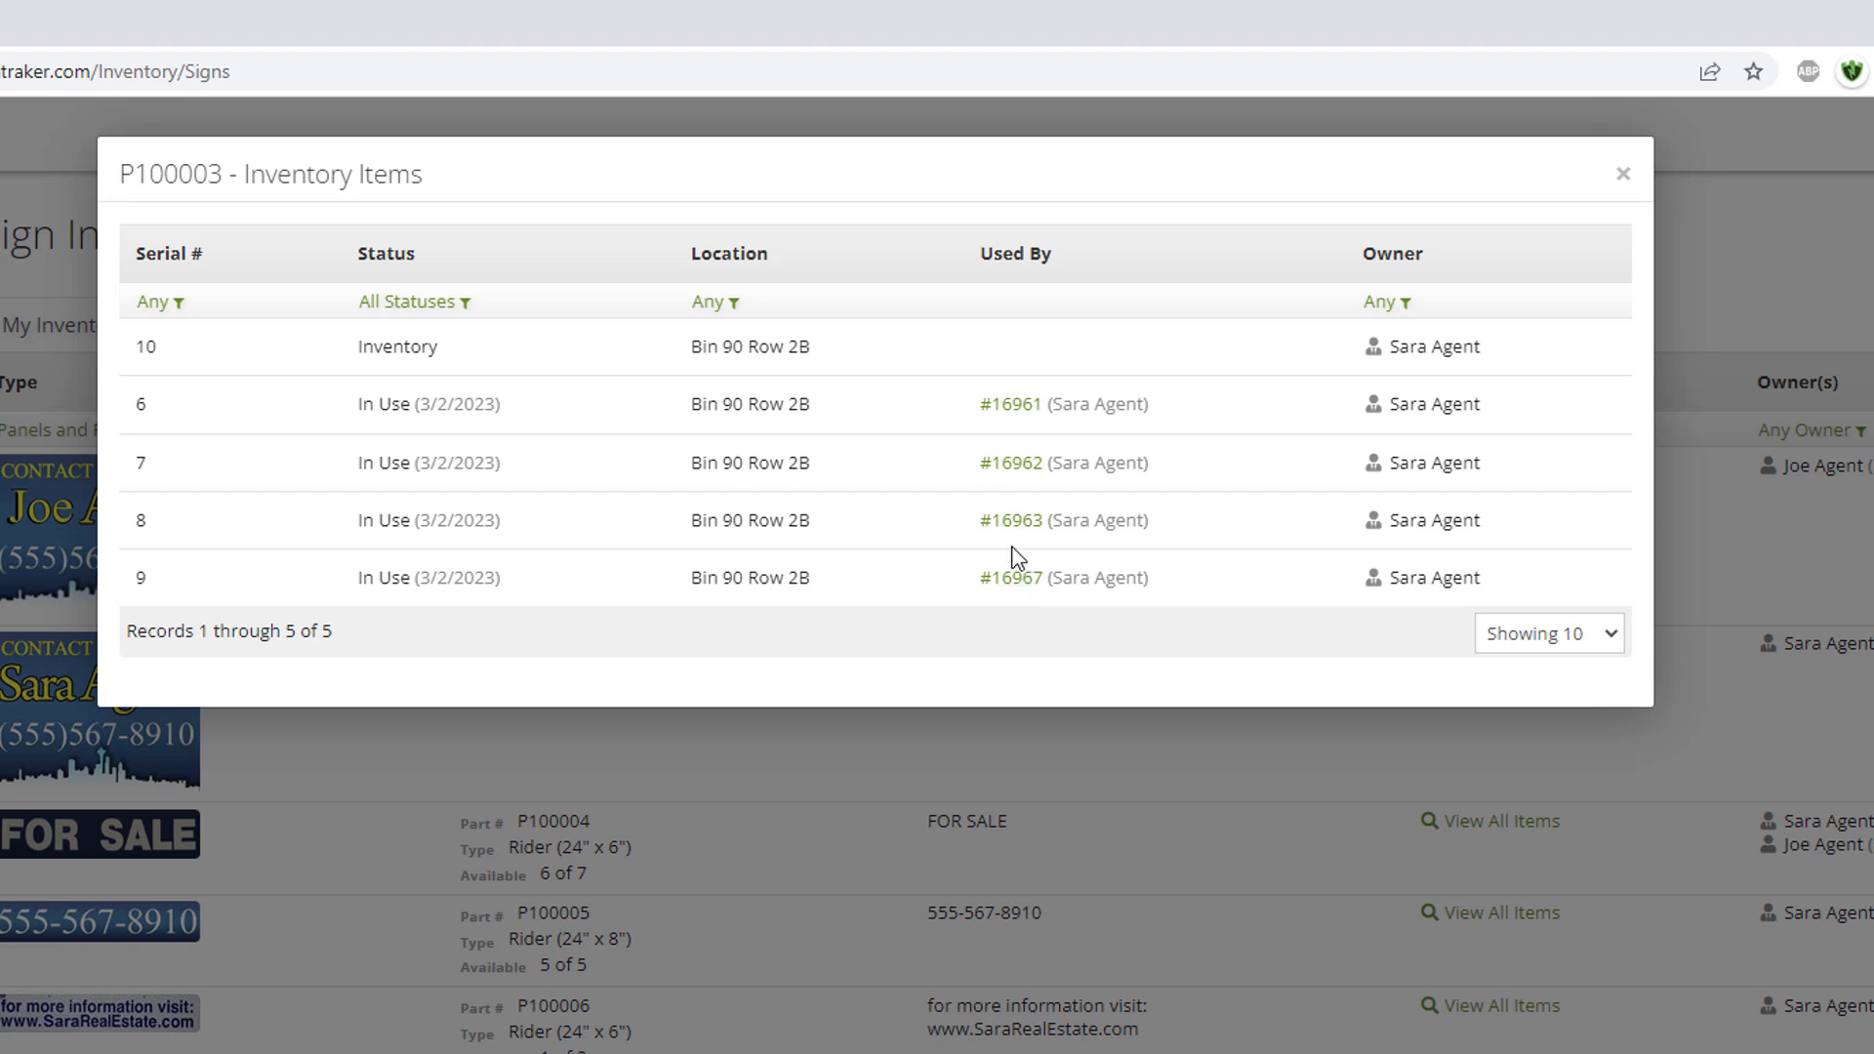
{"action": "left_click", "coordinate": [1011, 520]}
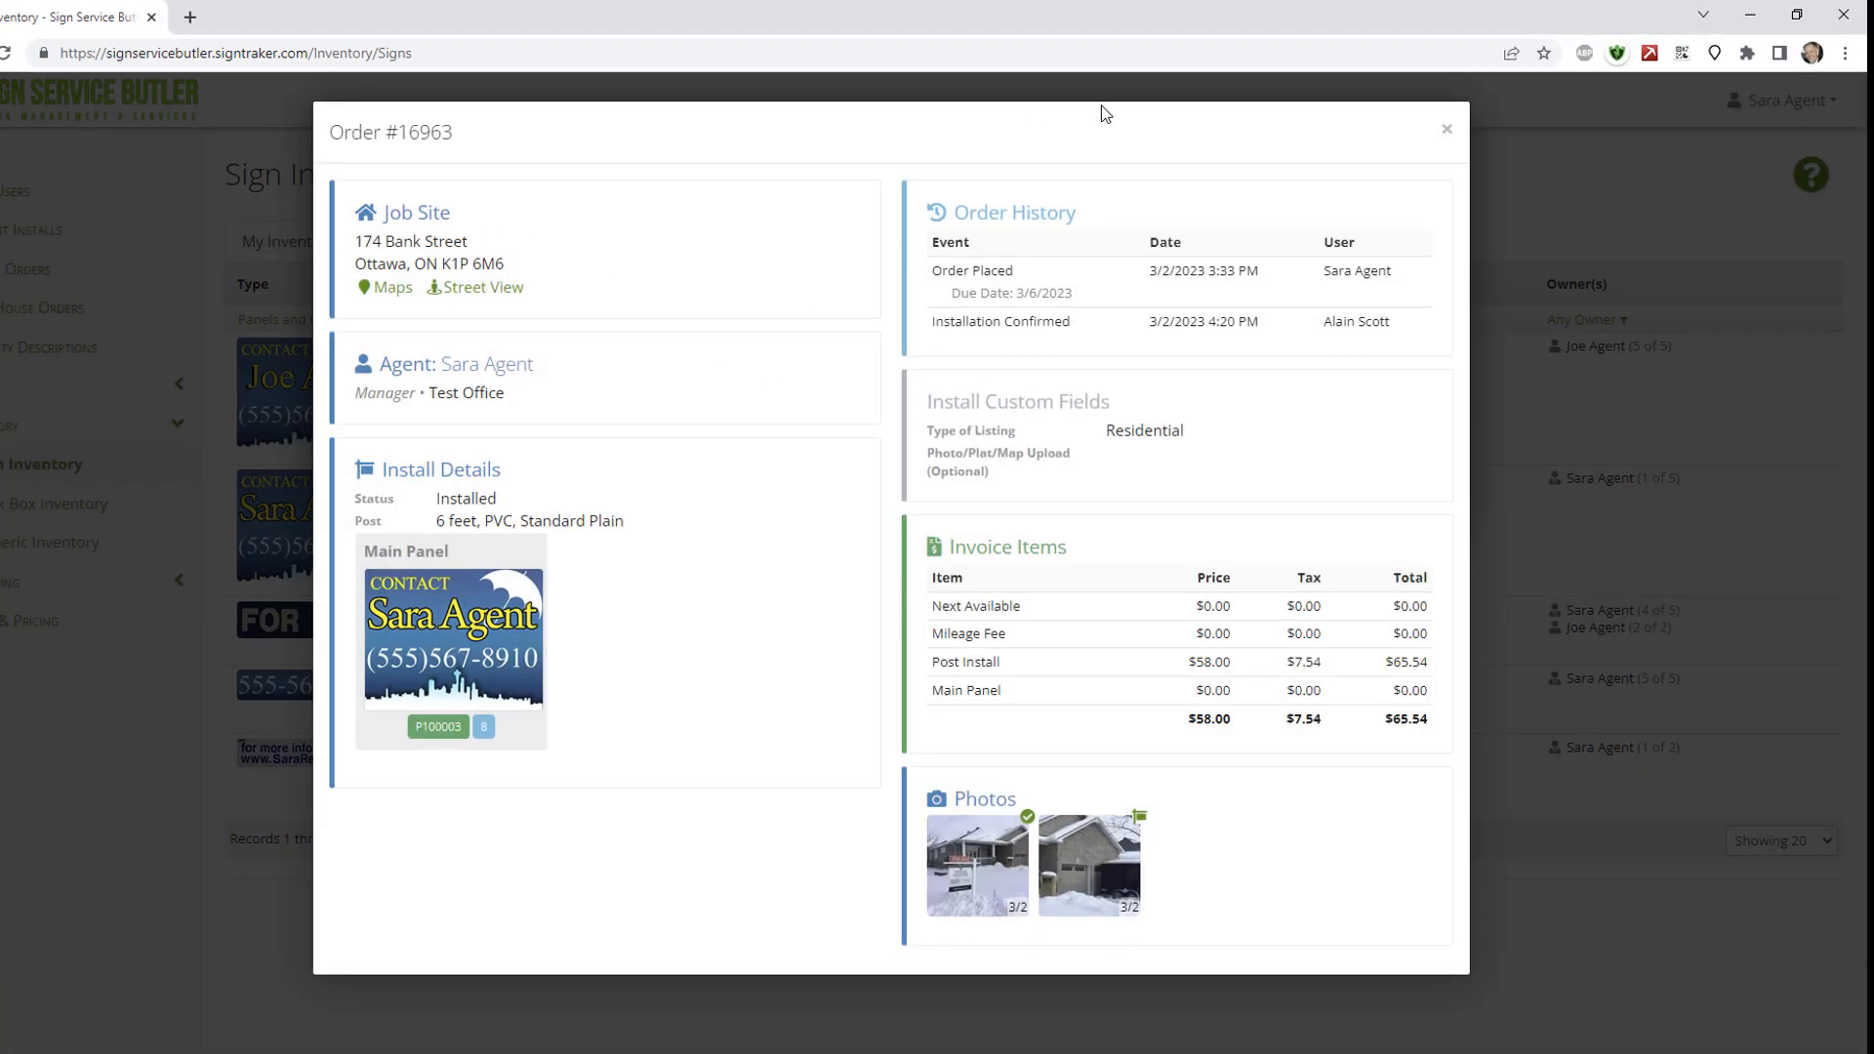
{"action": "left_click", "coordinate": [1444, 133]}
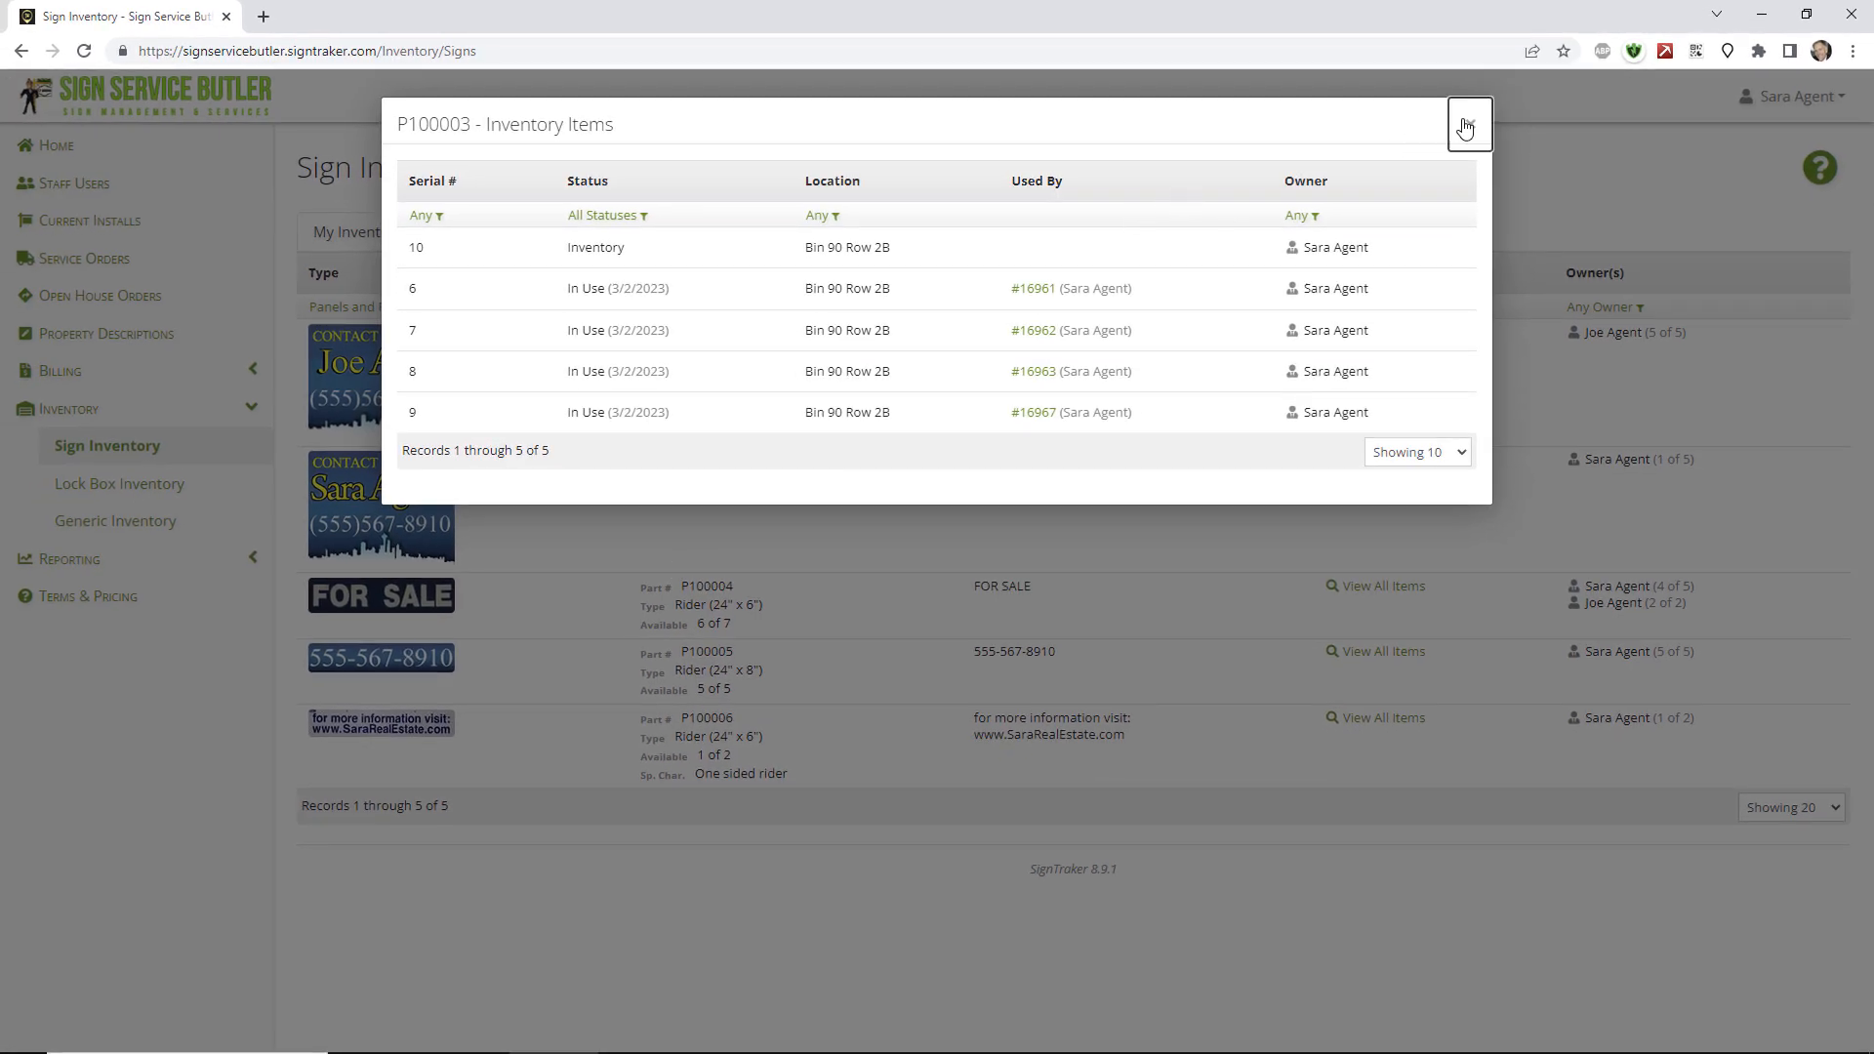
{"action": "left_click", "coordinate": [1465, 128]}
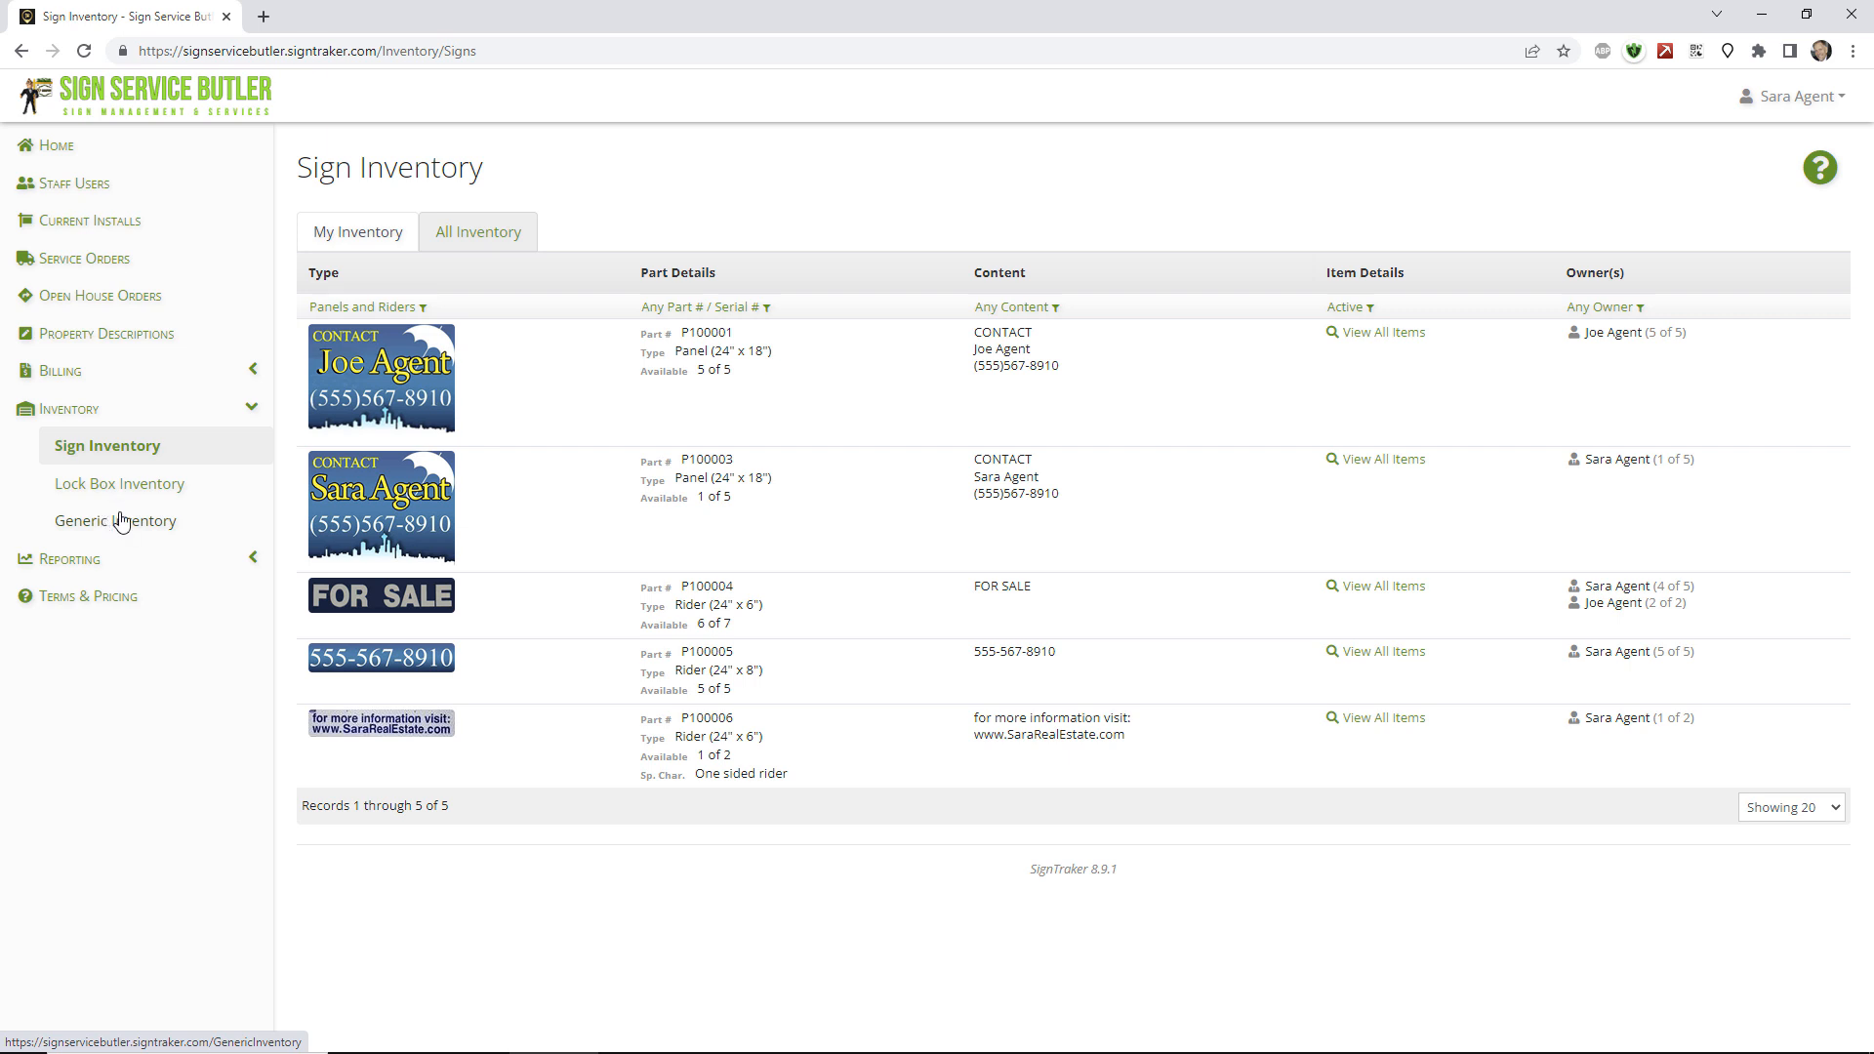
View Terms & Pricing under Reporting, then start a New Sign Install order from Home.
{"action": "left_click", "coordinate": [84, 568]}
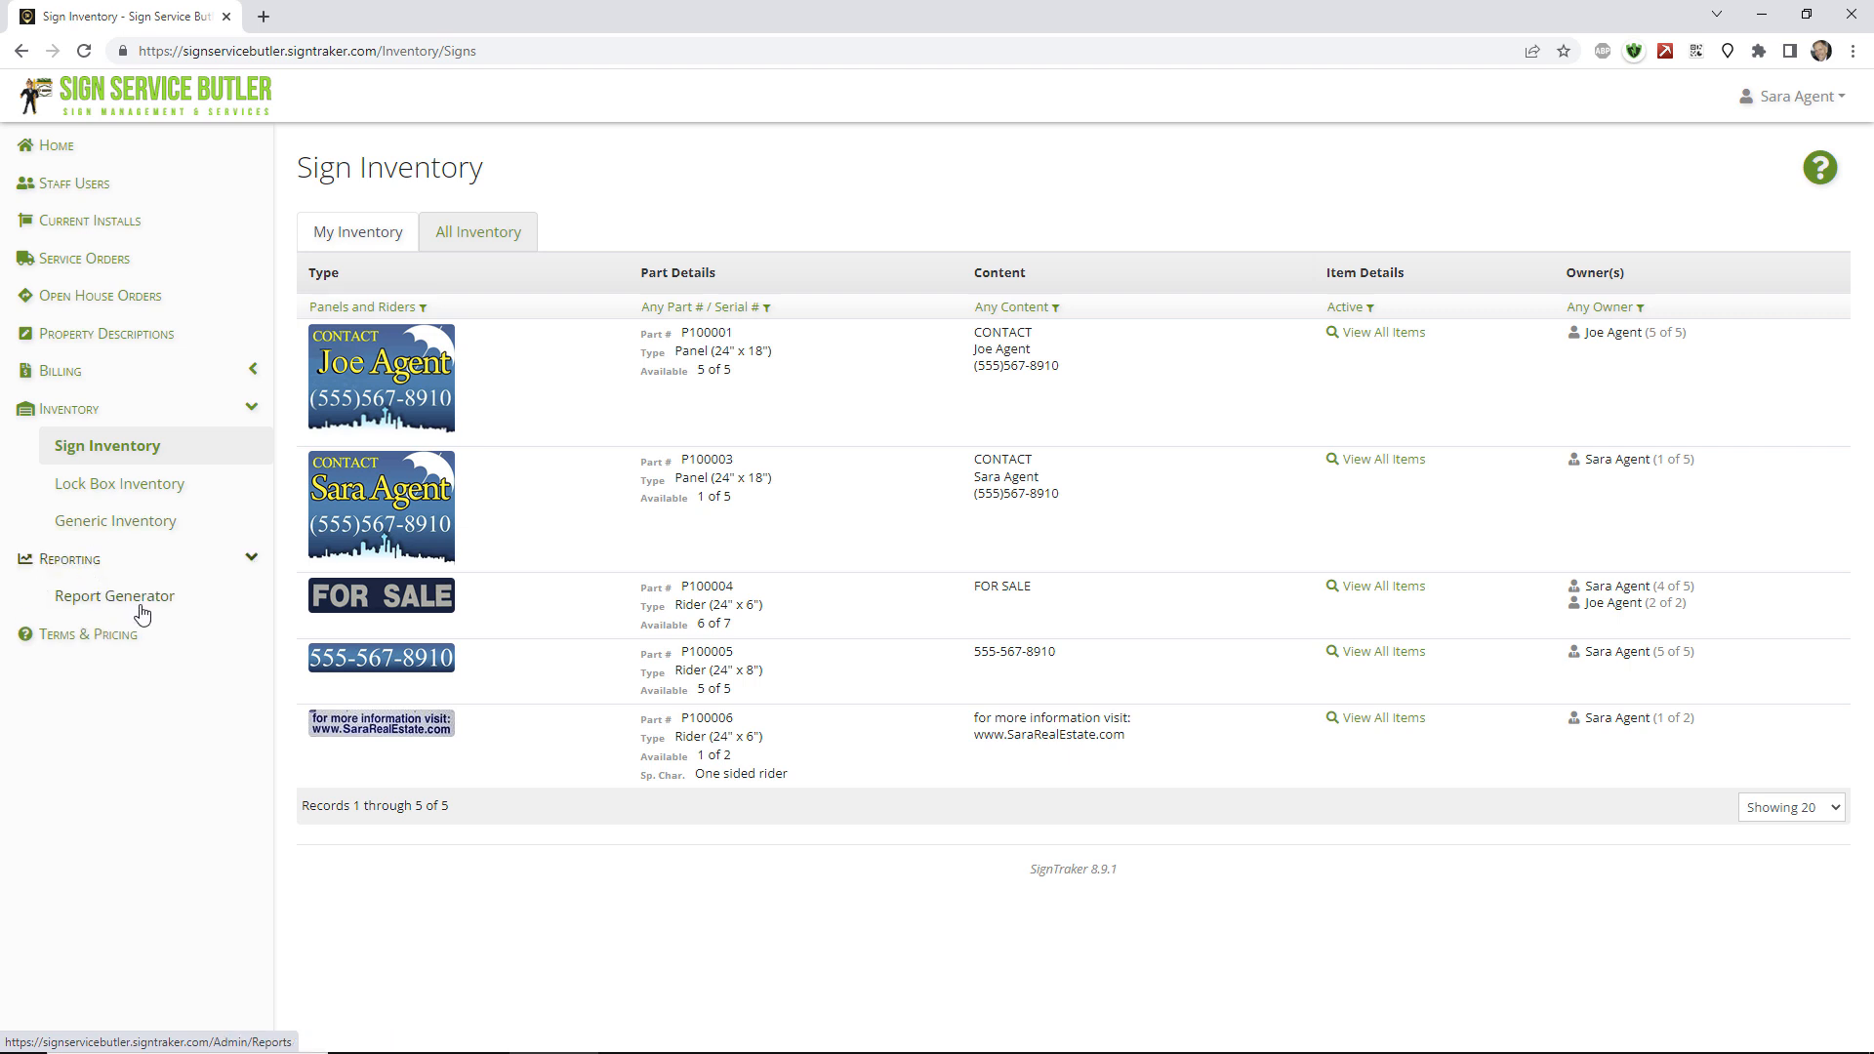
{"action": "left_click", "coordinate": [127, 636]}
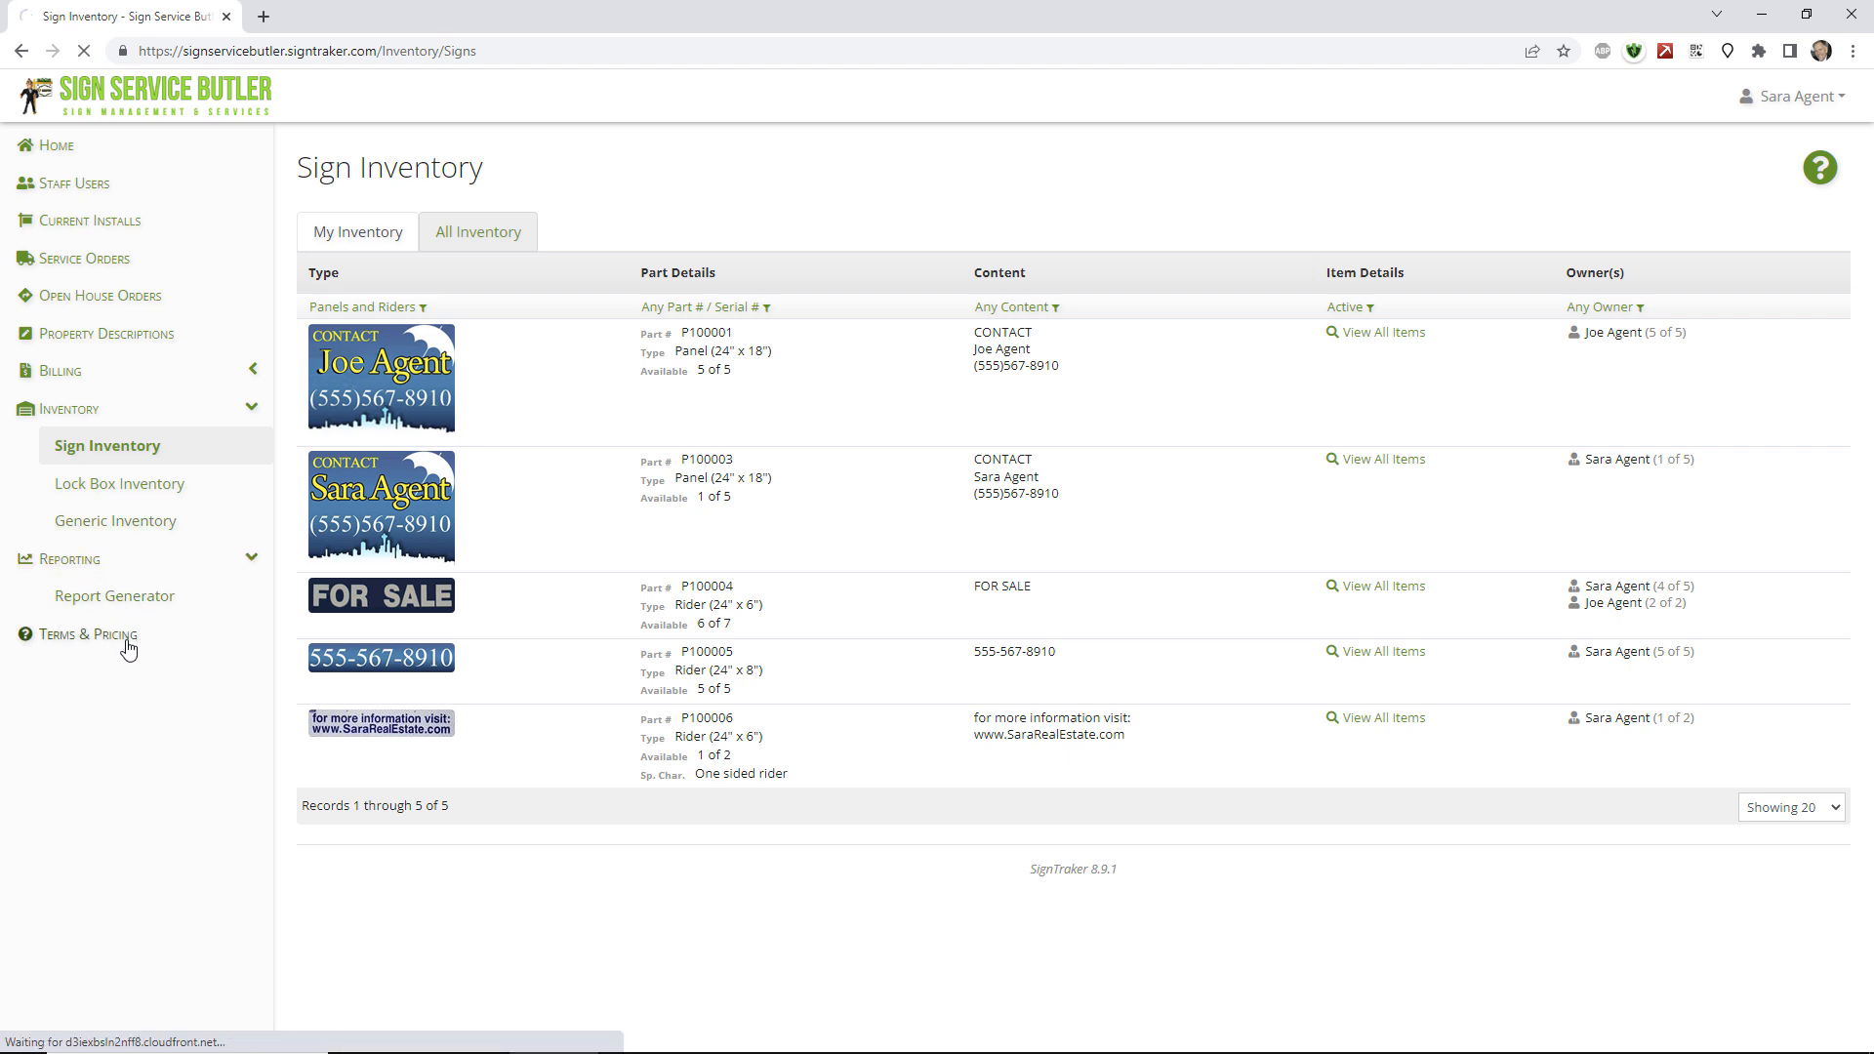
{"action": "left_click", "coordinate": [57, 145]}
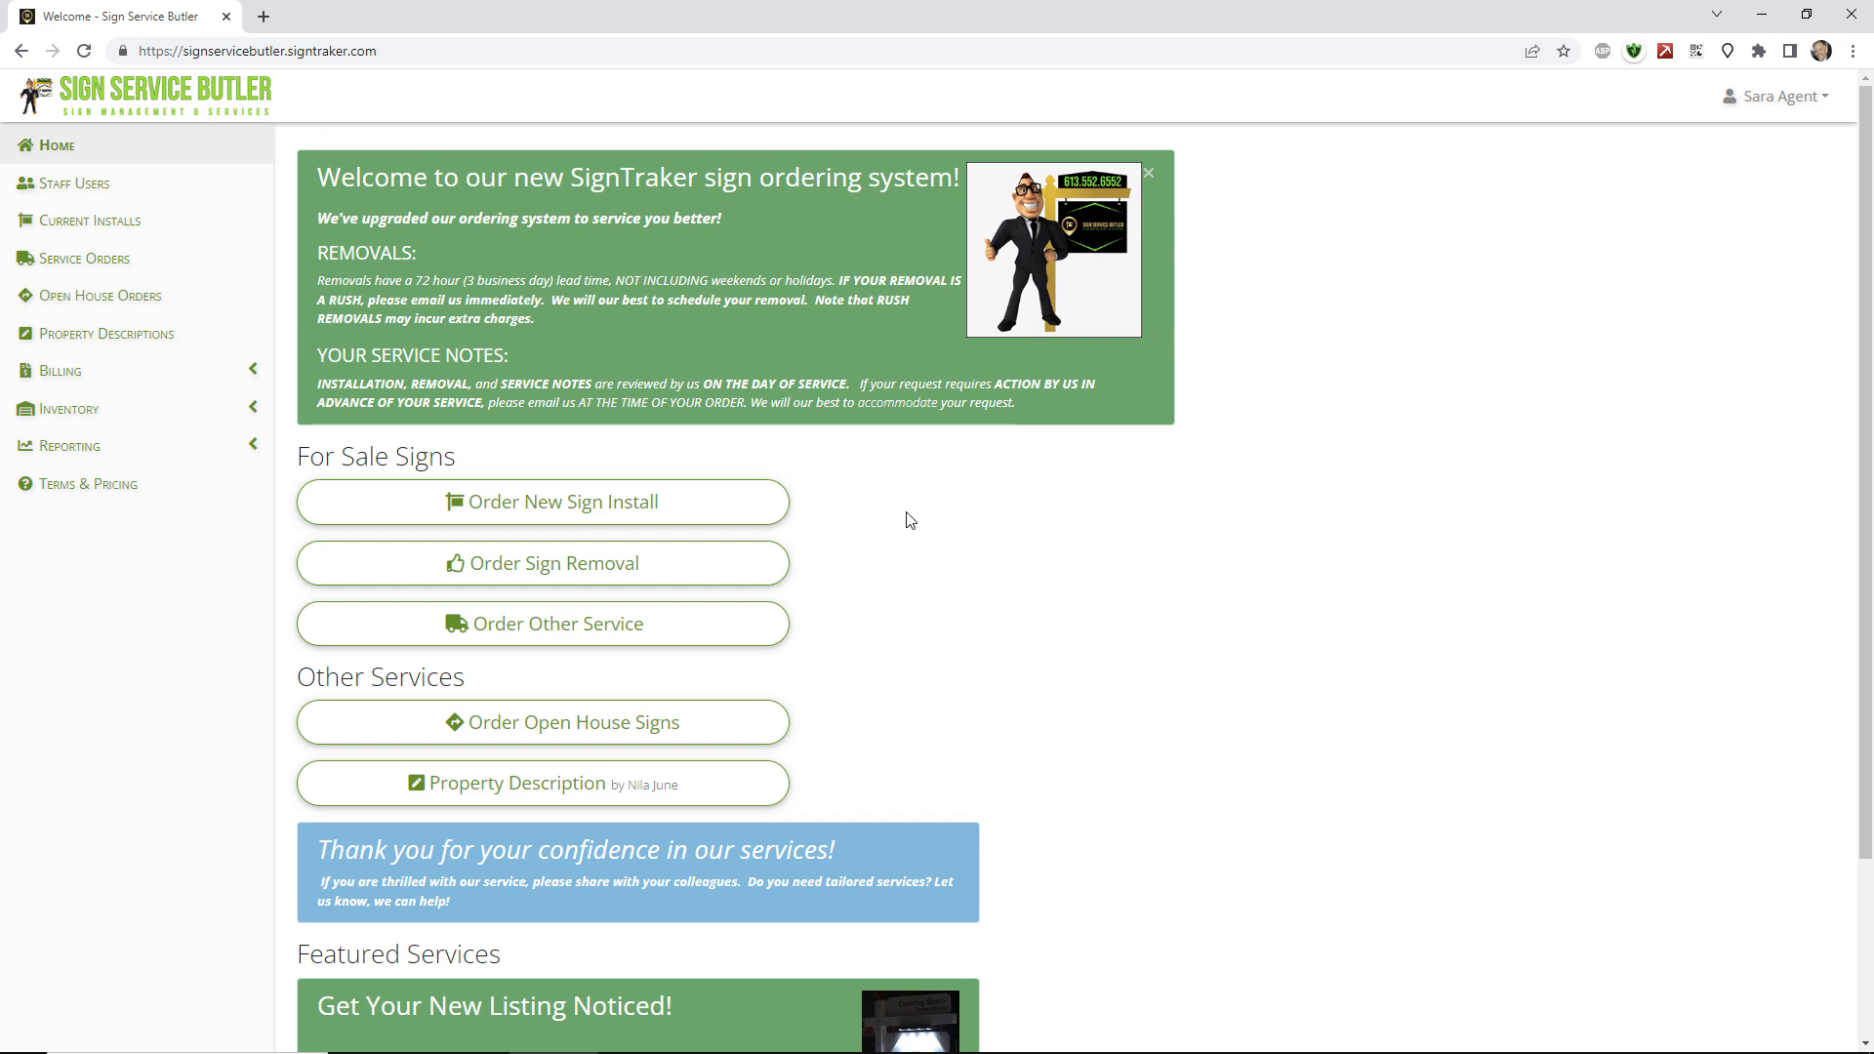
{"action": "left_click", "coordinate": [727, 515]}
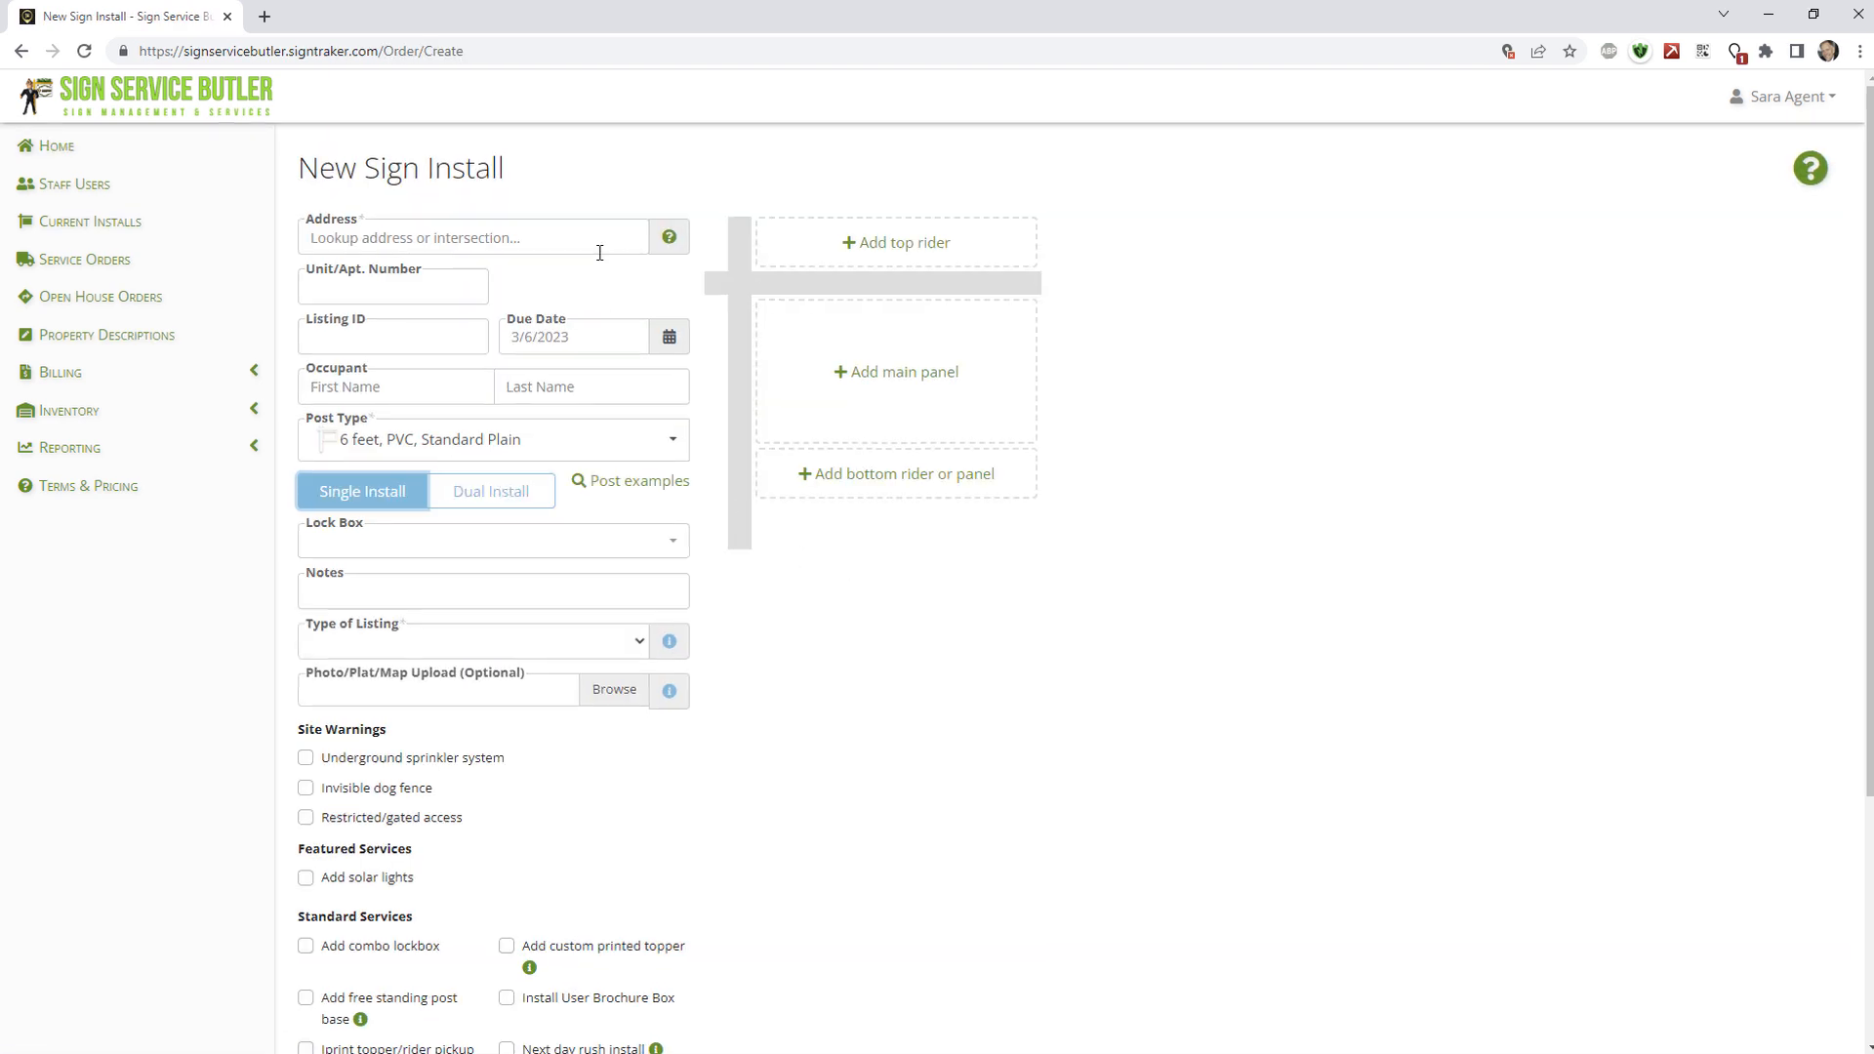
{"action": "left_click", "coordinate": [671, 305]}
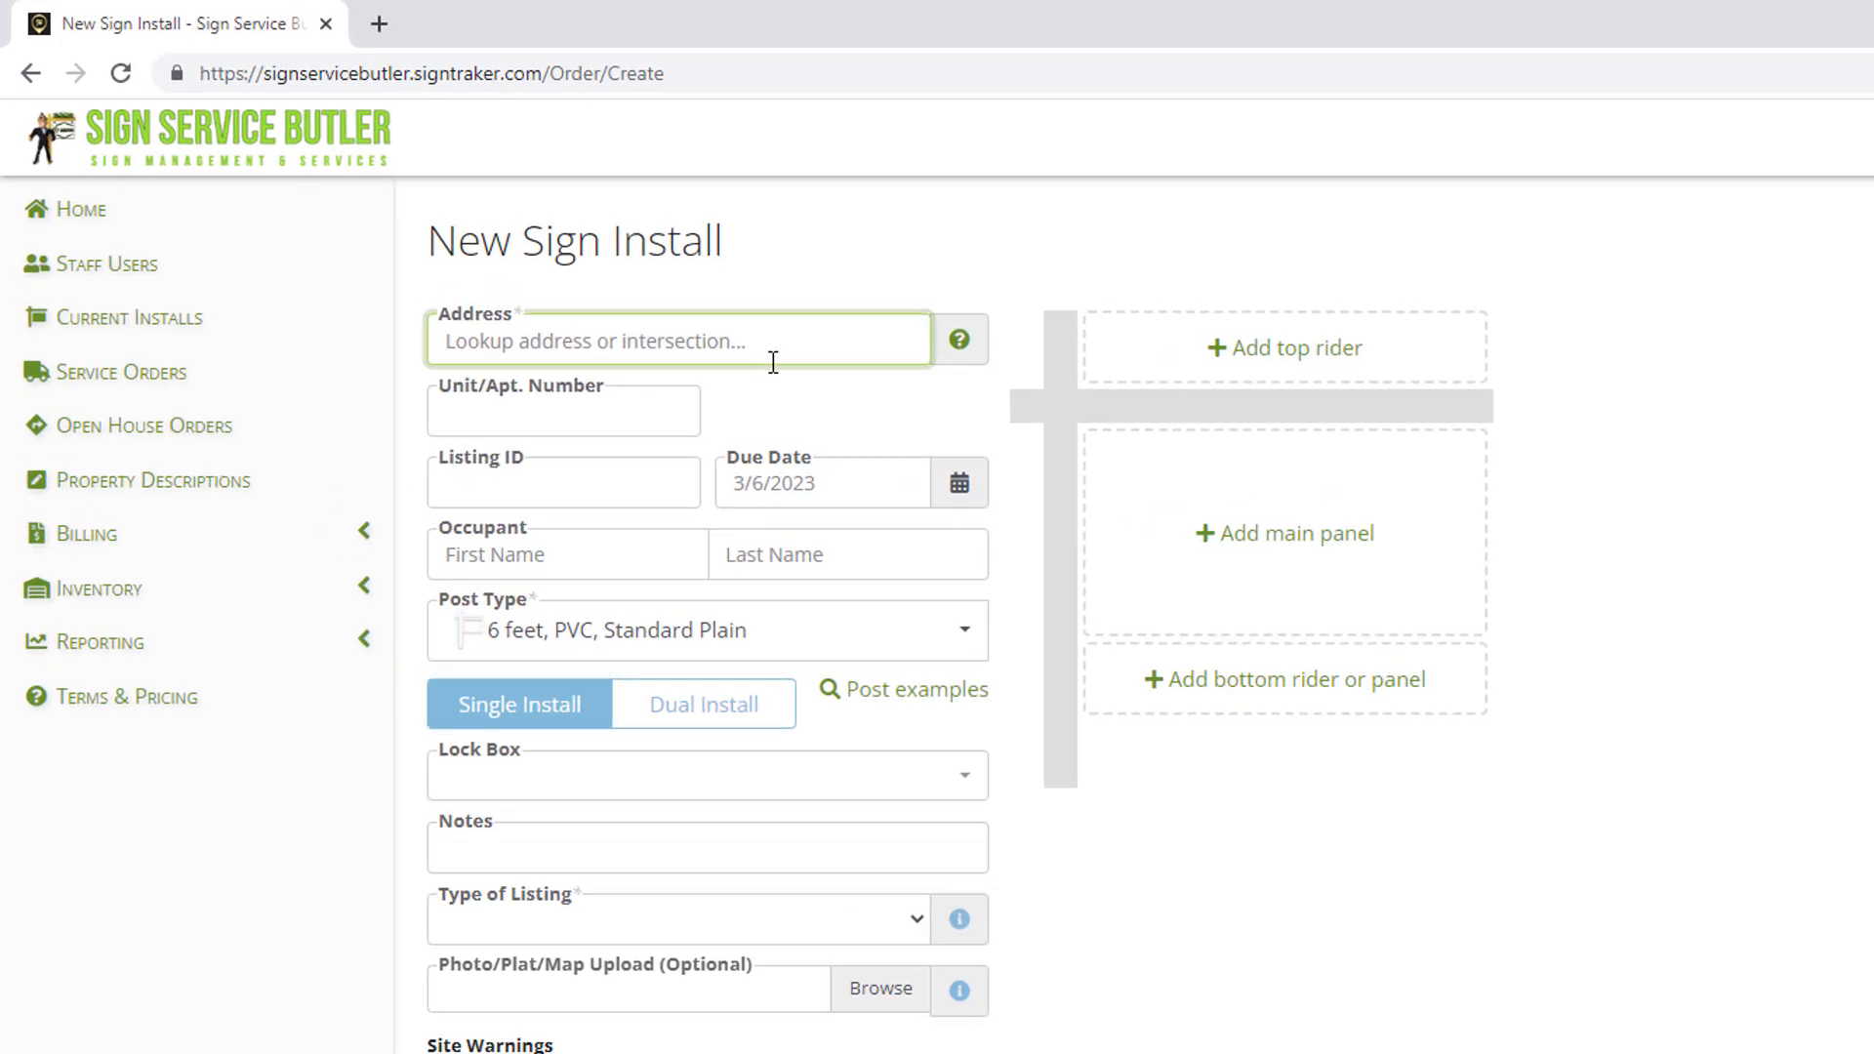
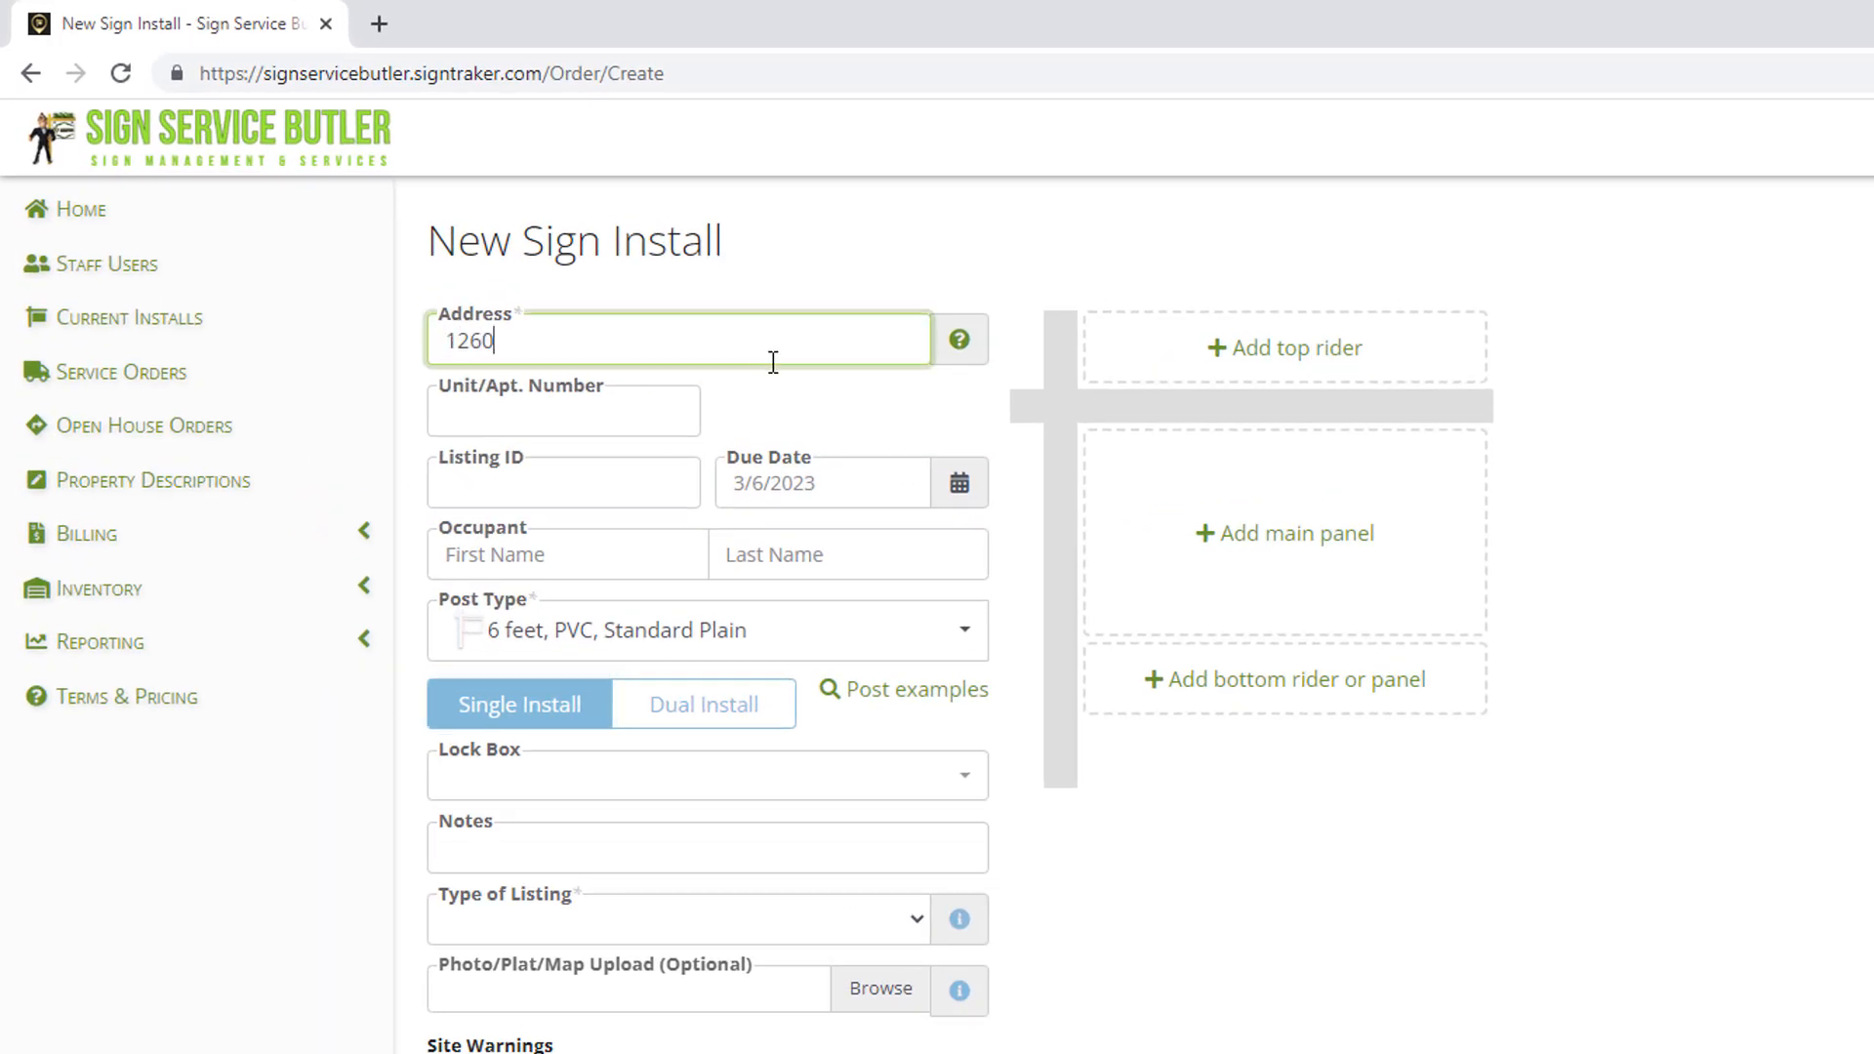
{"action": "left_click", "coordinate": [727, 430]}
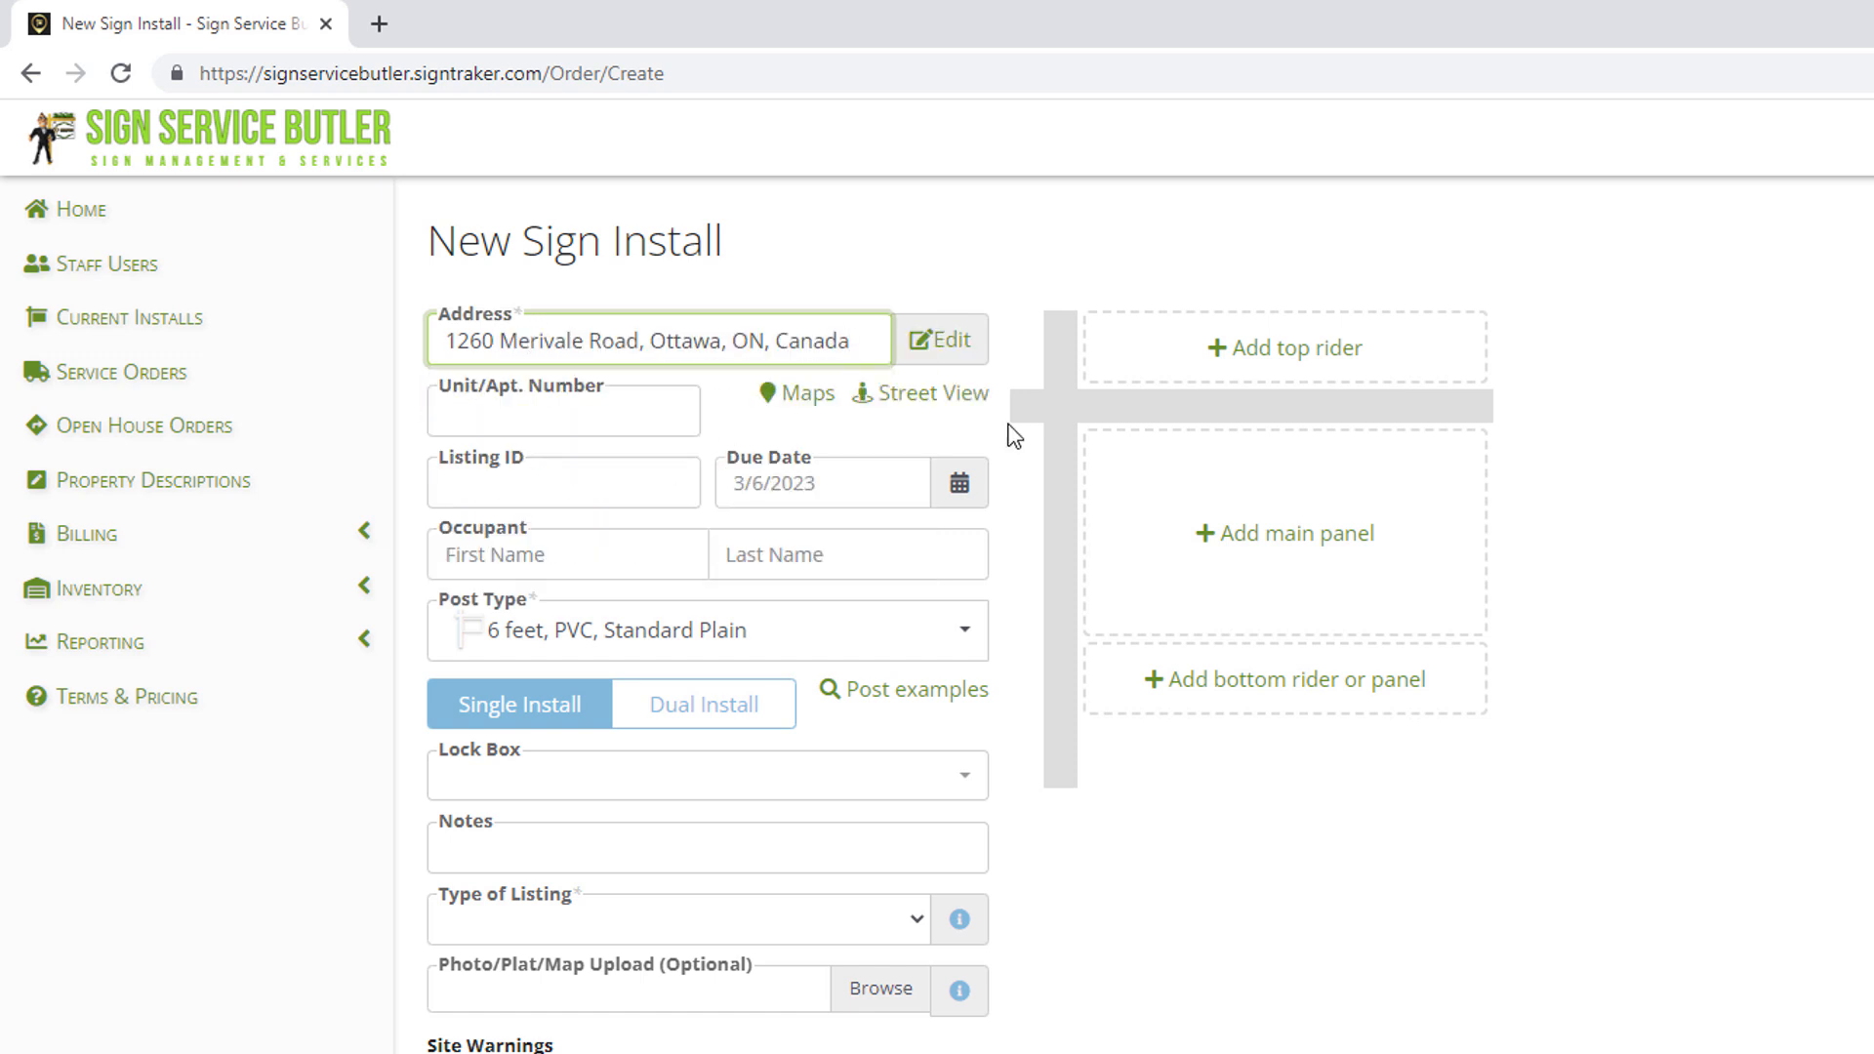
{"action": "left_click", "coordinate": [925, 396]}
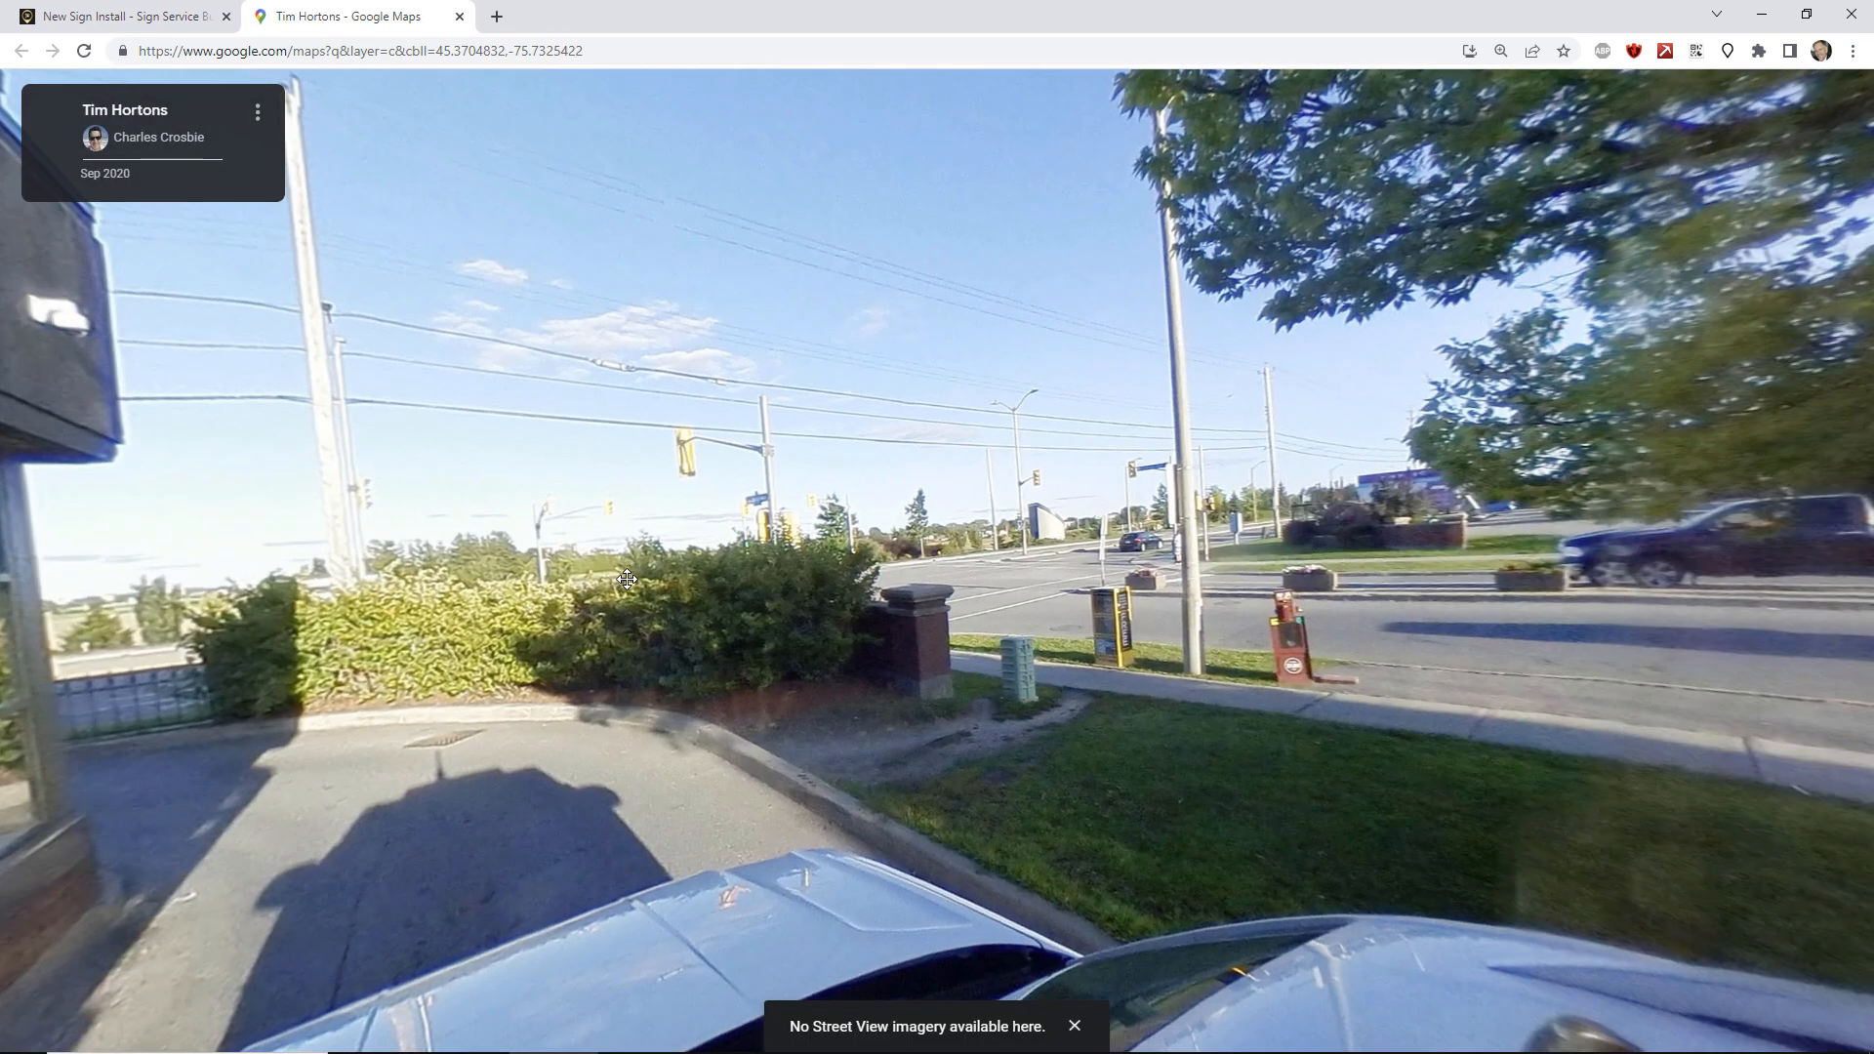
Turn the Merivale Road street view toward the brick building, then close Google Maps.
{"action": "left_click_drag", "start_coordinate": [607, 591], "coordinate": [1171, 424]}
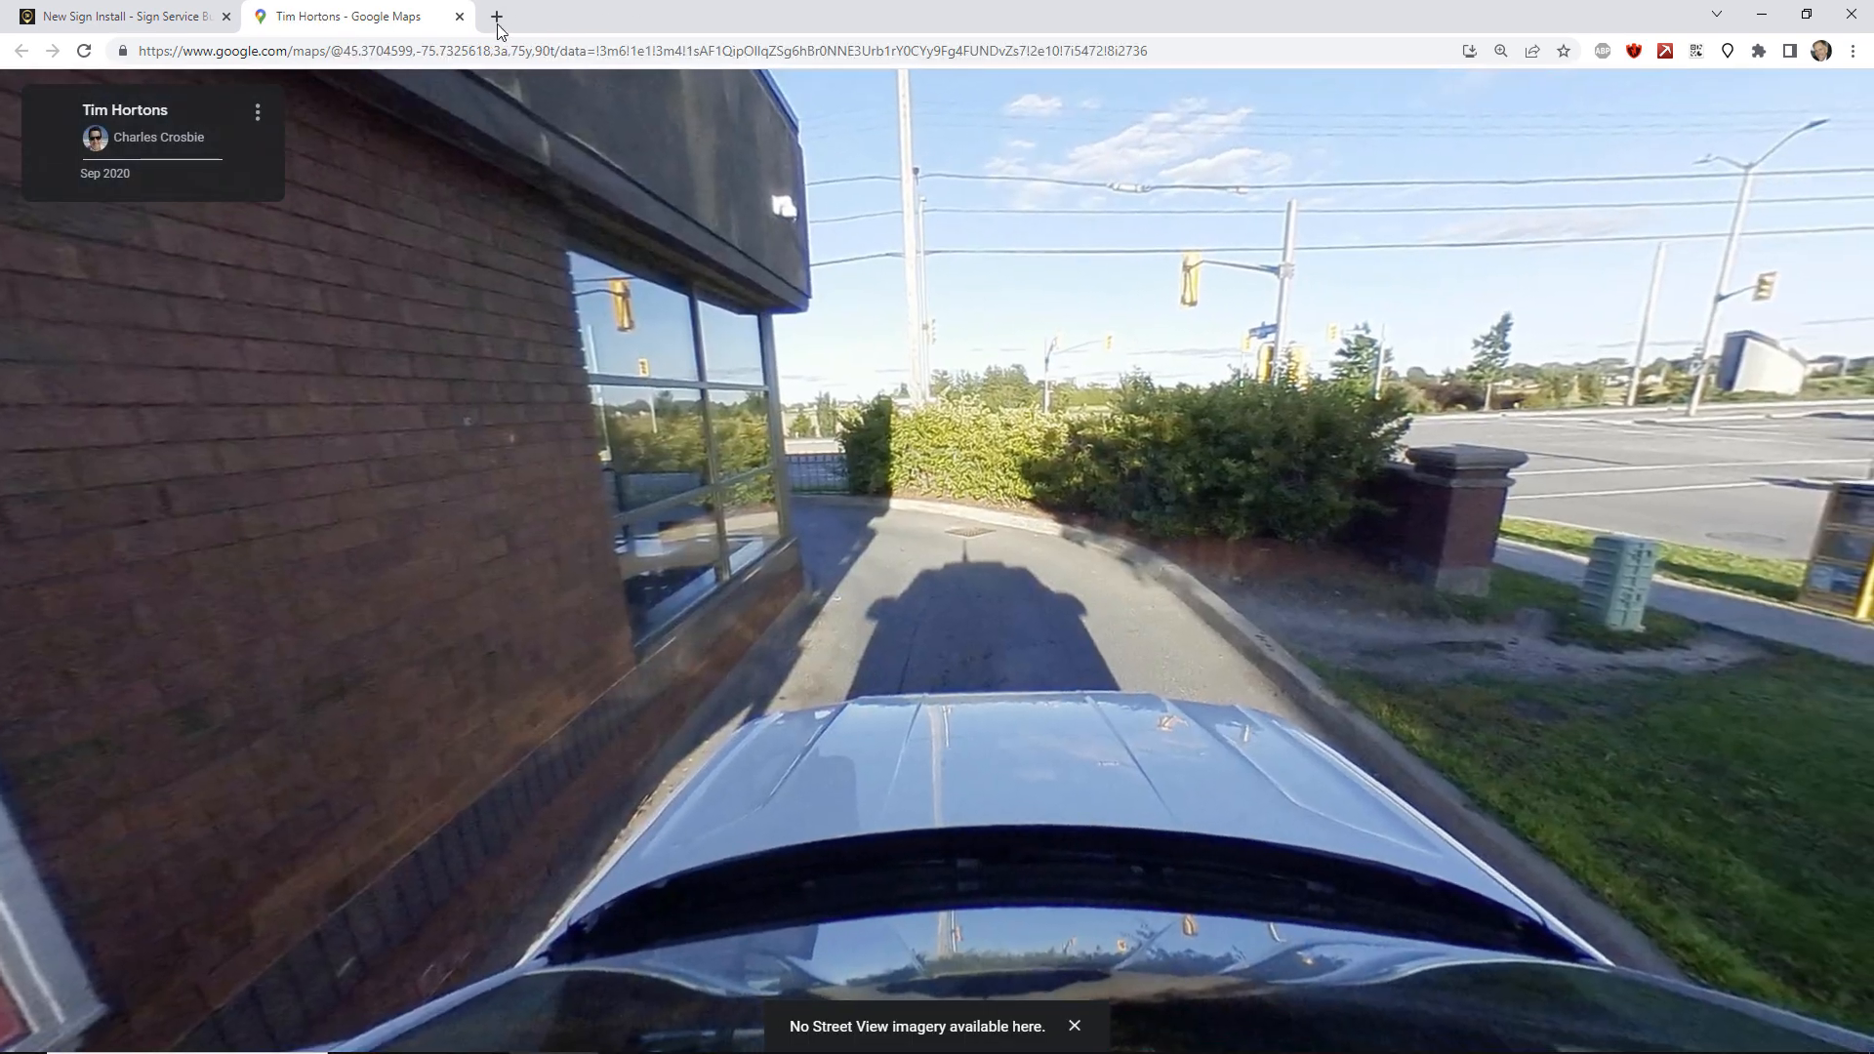
{"action": "left_click", "coordinate": [460, 16]}
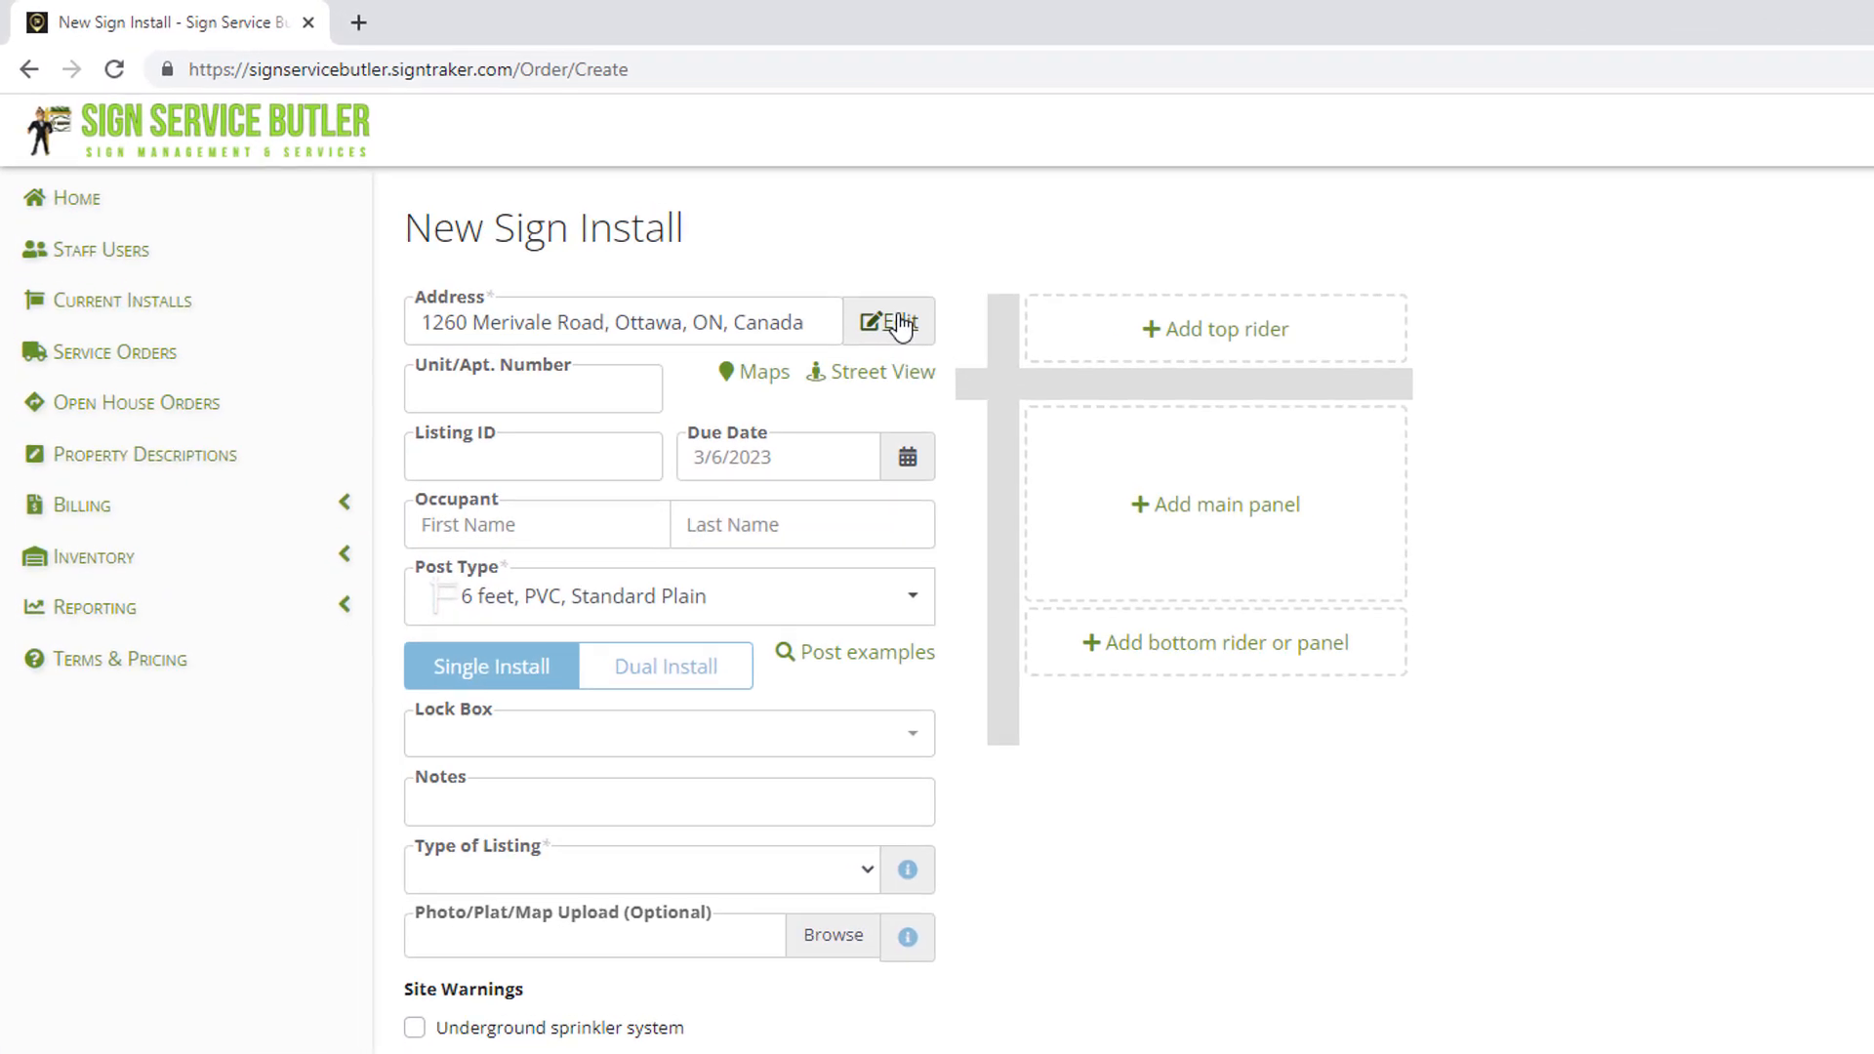
Pin the install spot at the McCooey Ln intersection on the full-screen satellite map.
{"action": "left_click", "coordinate": [899, 325]}
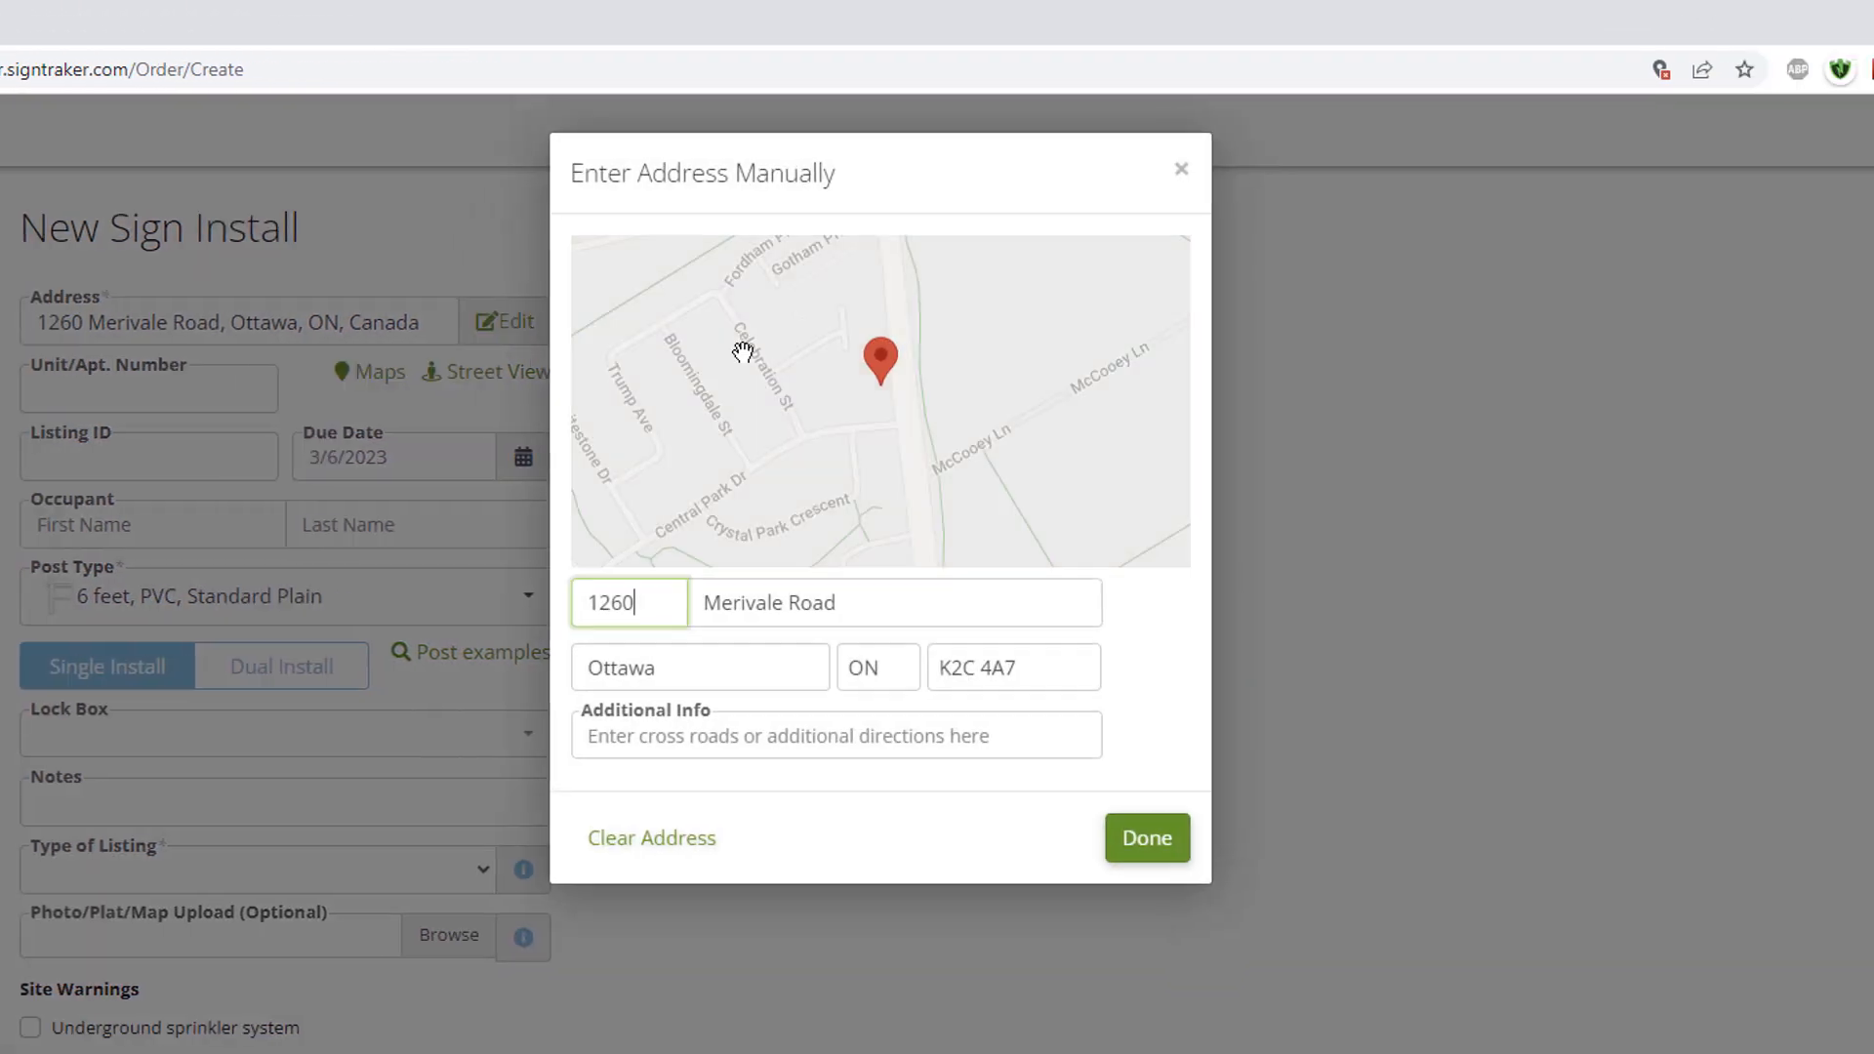
{"action": "left_click", "coordinate": [1152, 275]}
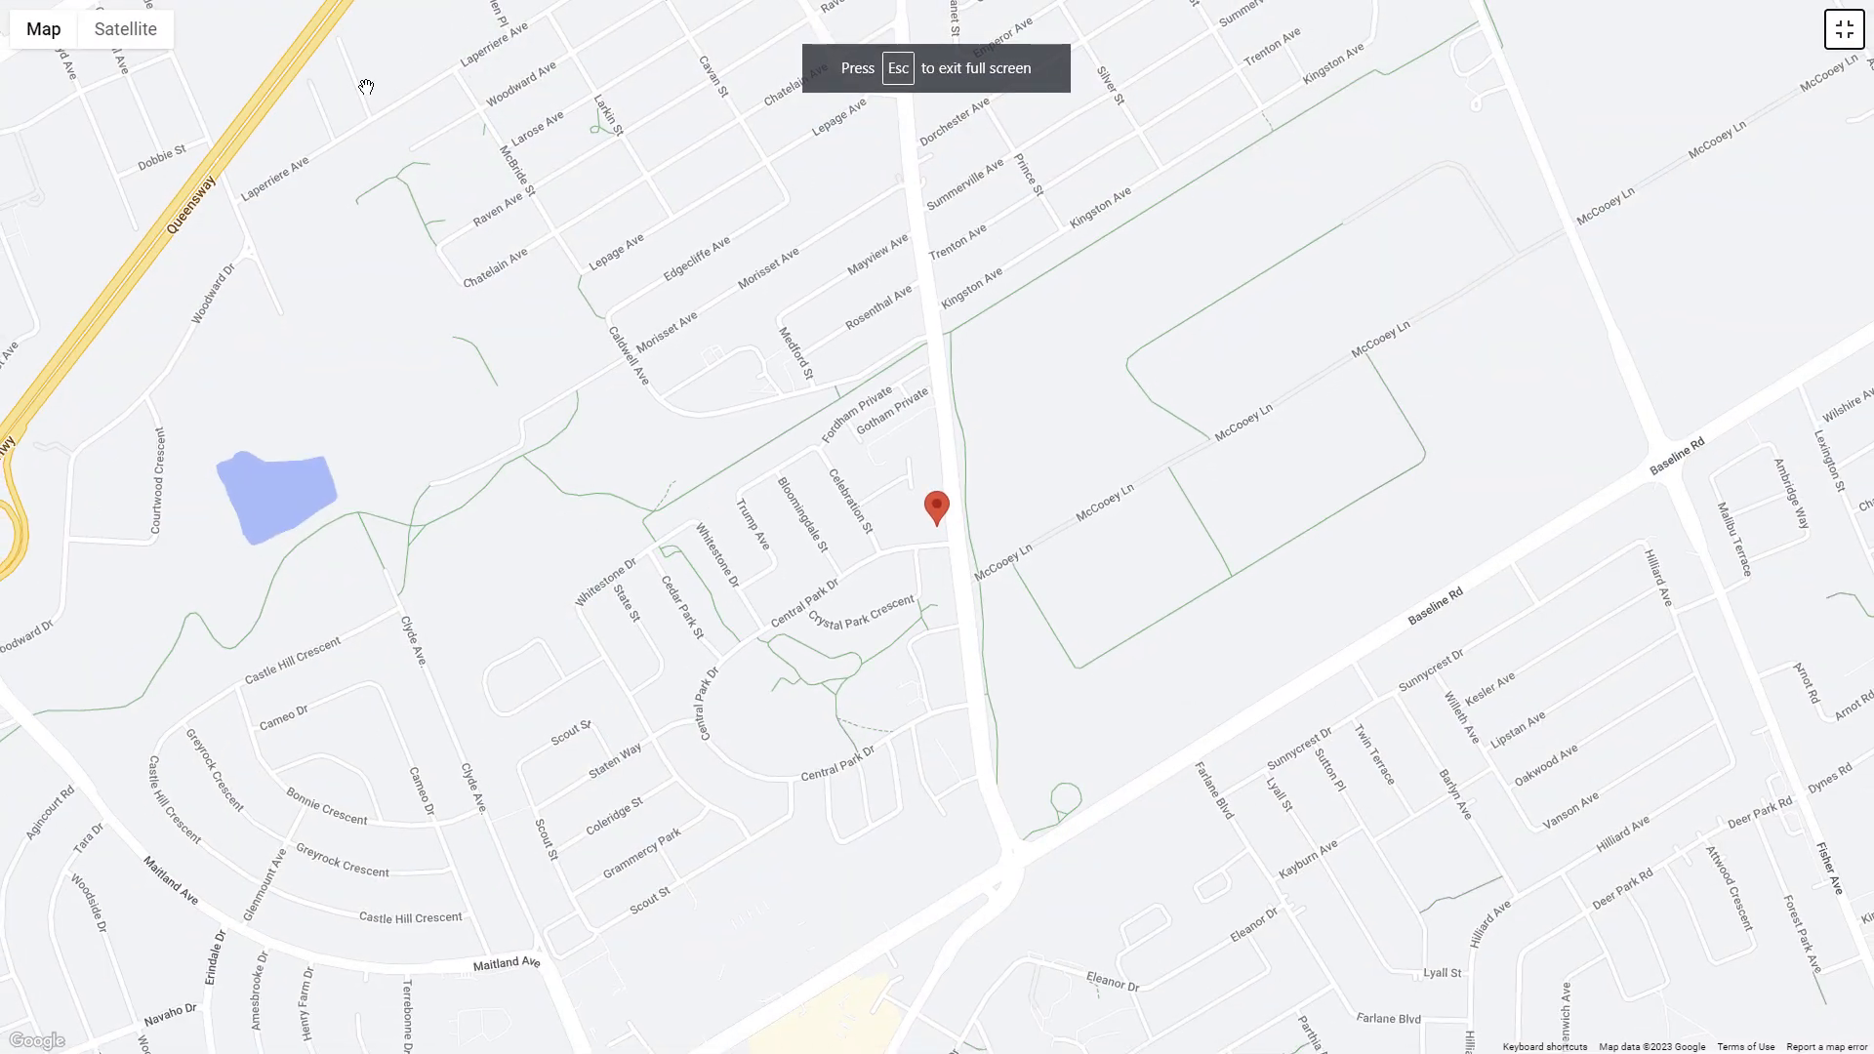
{"action": "left_click", "coordinate": [130, 40]}
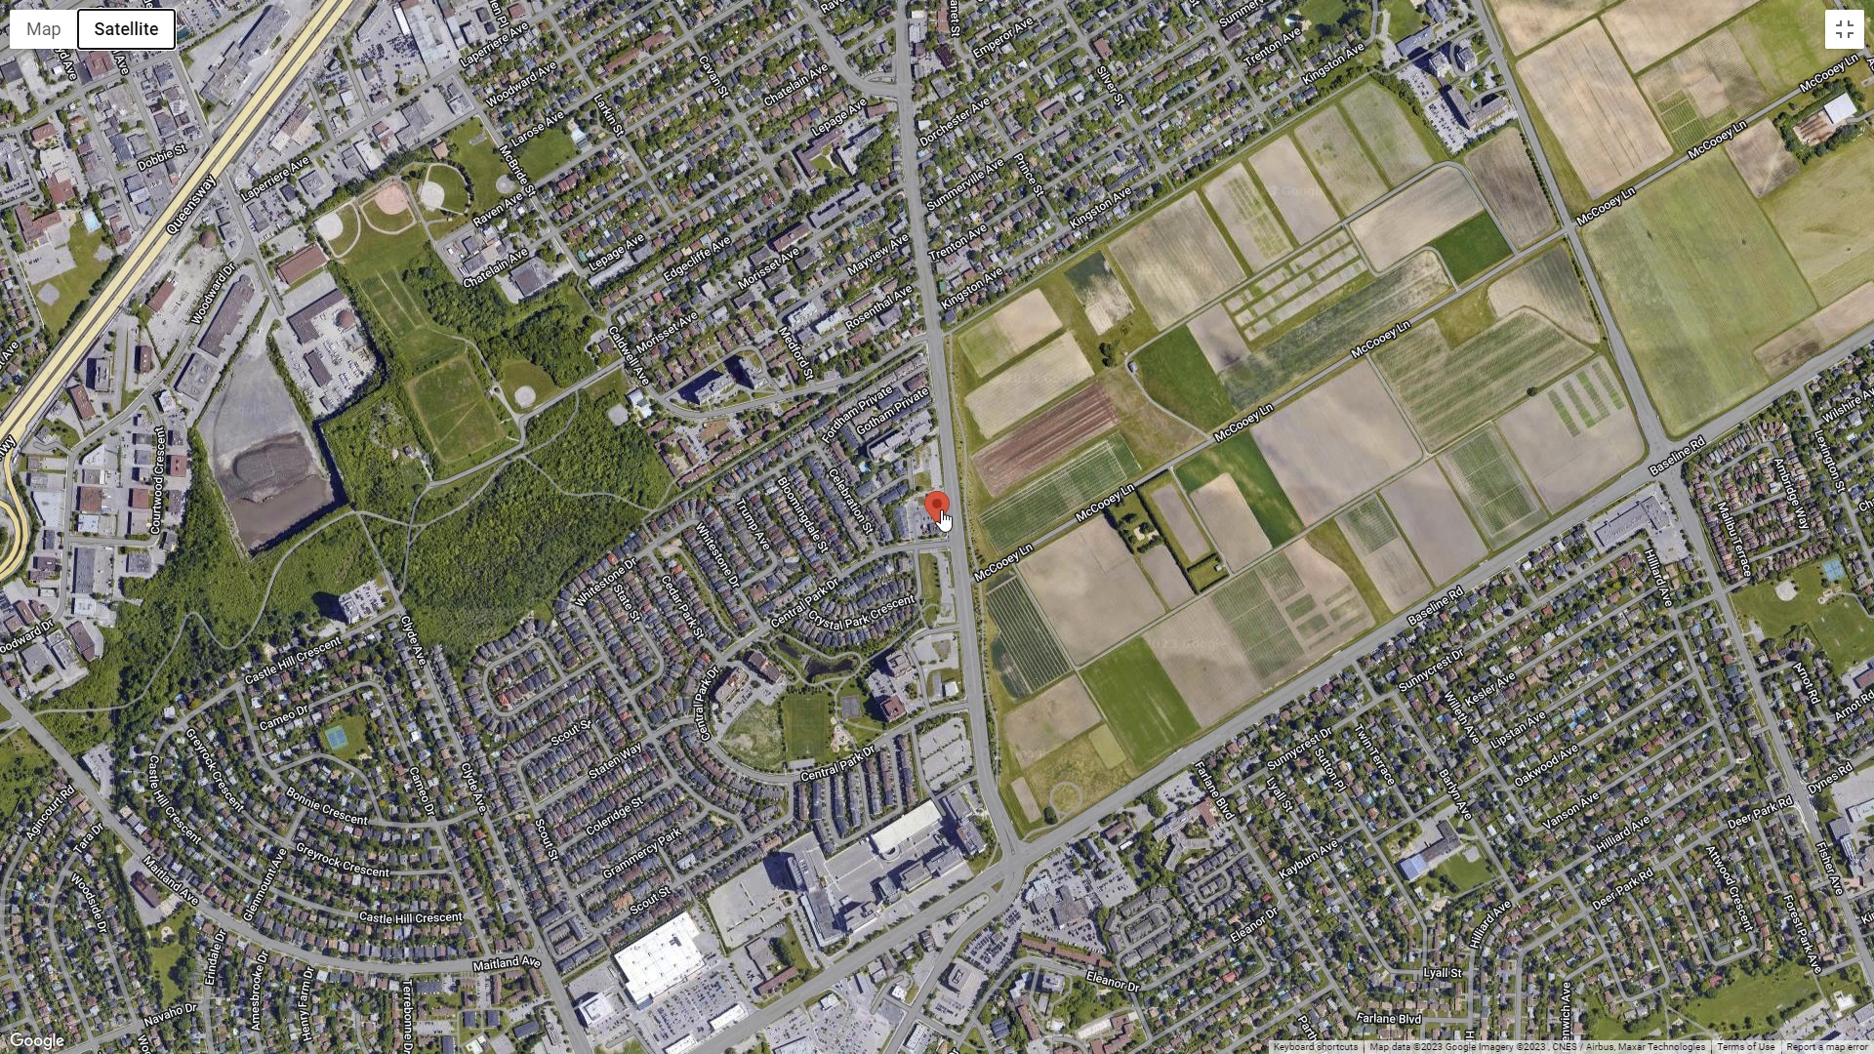
{"action": "mouse_move", "coordinate": [942, 519]}
{"action": "left_mouse_down"}
{"action": "mouse_move", "coordinate": [945, 494]}
{"action": "mouse_move", "coordinate": [892, 433]}
{"action": "mouse_move", "coordinate": [968, 585]}
{"action": "mouse_move", "coordinate": [1300, 513]}
{"action": "mouse_move", "coordinate": [1500, 303]}
{"action": "mouse_move", "coordinate": [1512, 146]}
{"action": "mouse_move", "coordinate": [1510, 187]}
{"action": "left_mouse_up"}
{"action": "mouse_move", "coordinate": [1393, 352]}
{"action": "left_mouse_down"}
{"action": "mouse_move", "coordinate": [1124, 552]}
{"action": "mouse_move", "coordinate": [829, 664]}
{"action": "left_mouse_up"}
{"action": "mouse_move", "coordinate": [864, 564]}
{"action": "left_mouse_down"}
{"action": "mouse_move", "coordinate": [922, 588]}
{"action": "mouse_move", "coordinate": [877, 480]}
{"action": "left_mouse_up"}
{"action": "left_click", "coordinate": [1843, 32]}
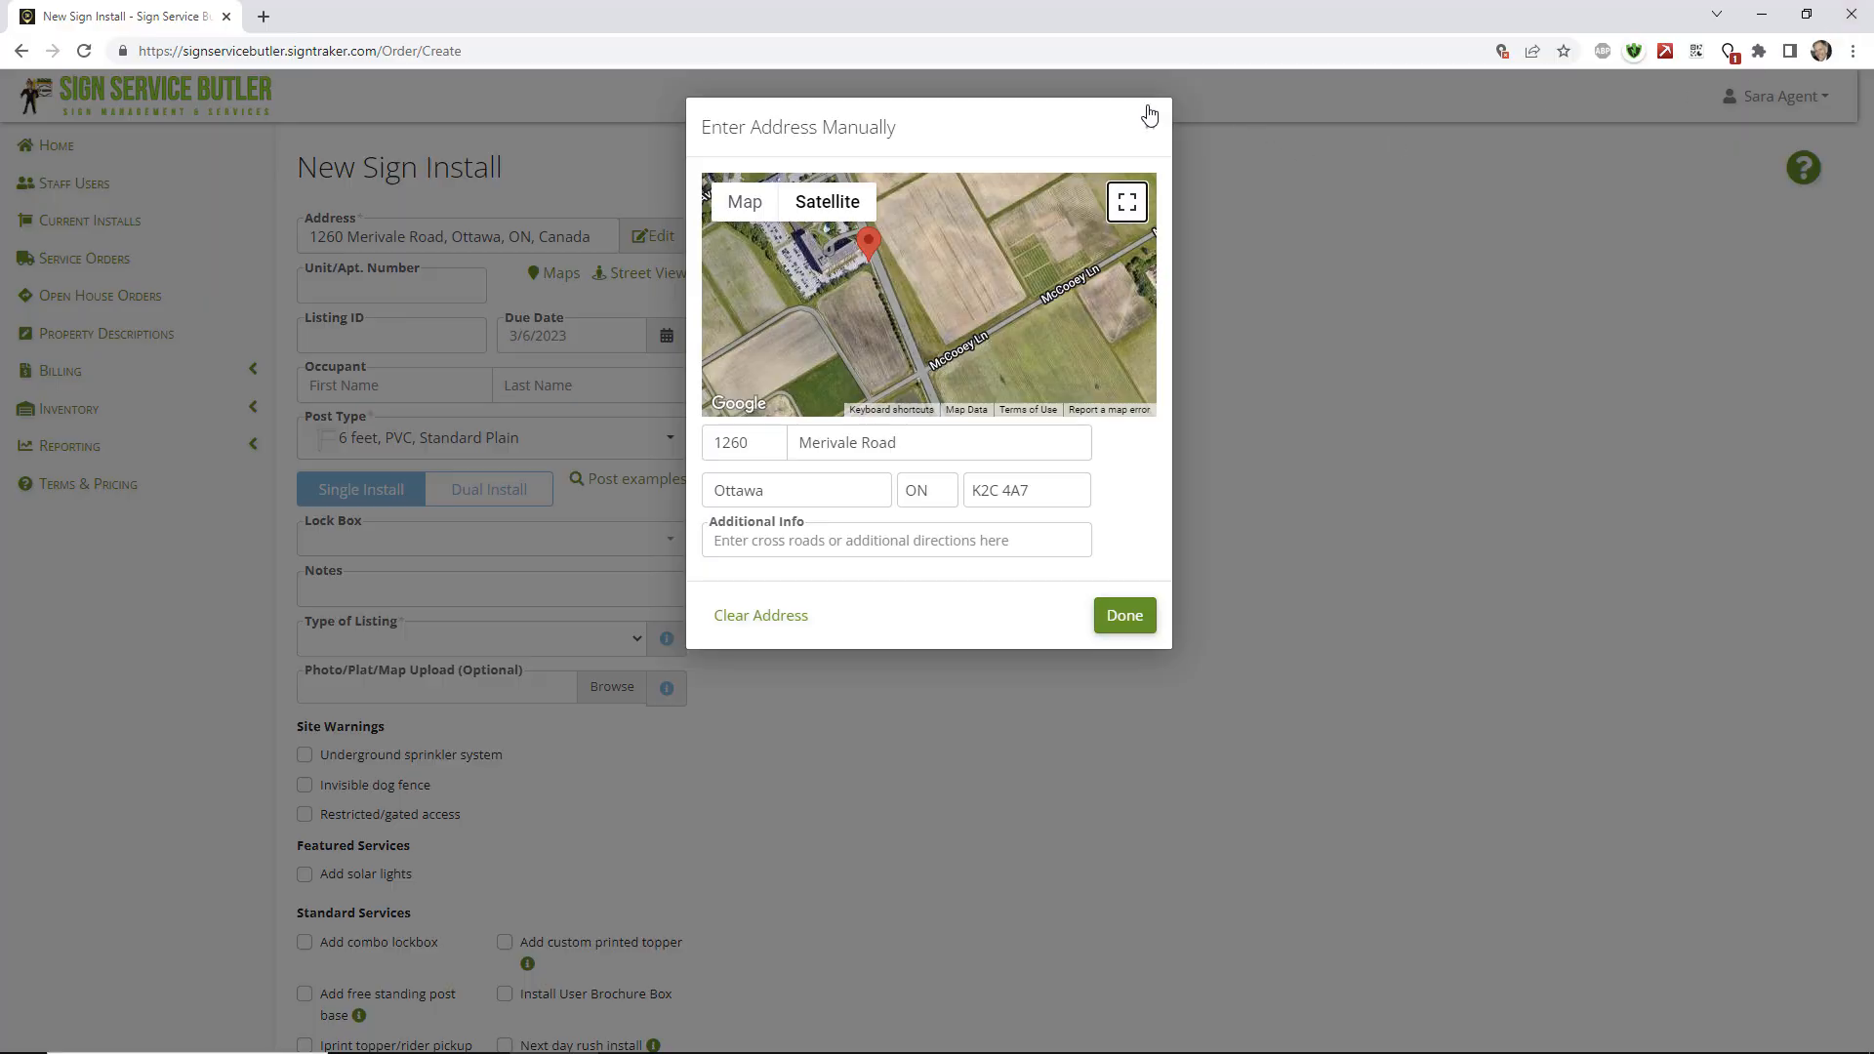
{"action": "left_click", "coordinate": [1144, 119]}
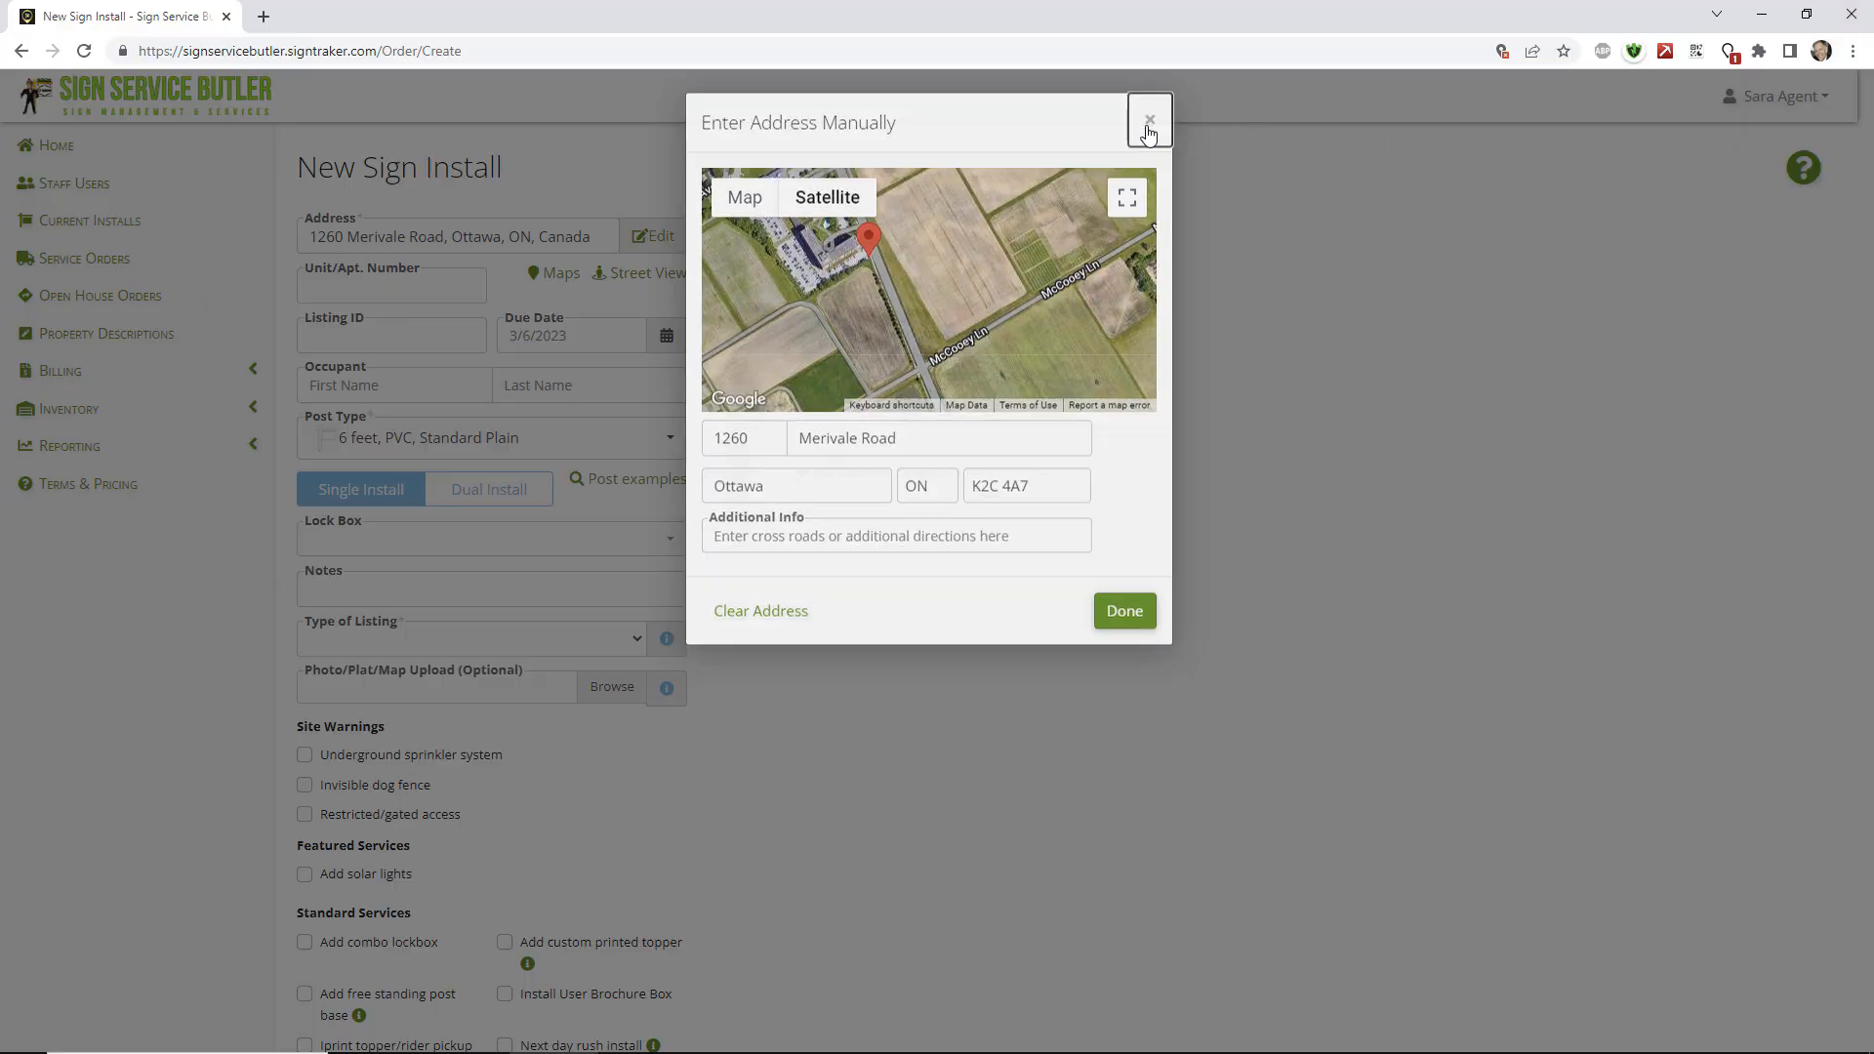
{"action": "left_click", "coordinate": [551, 336]}
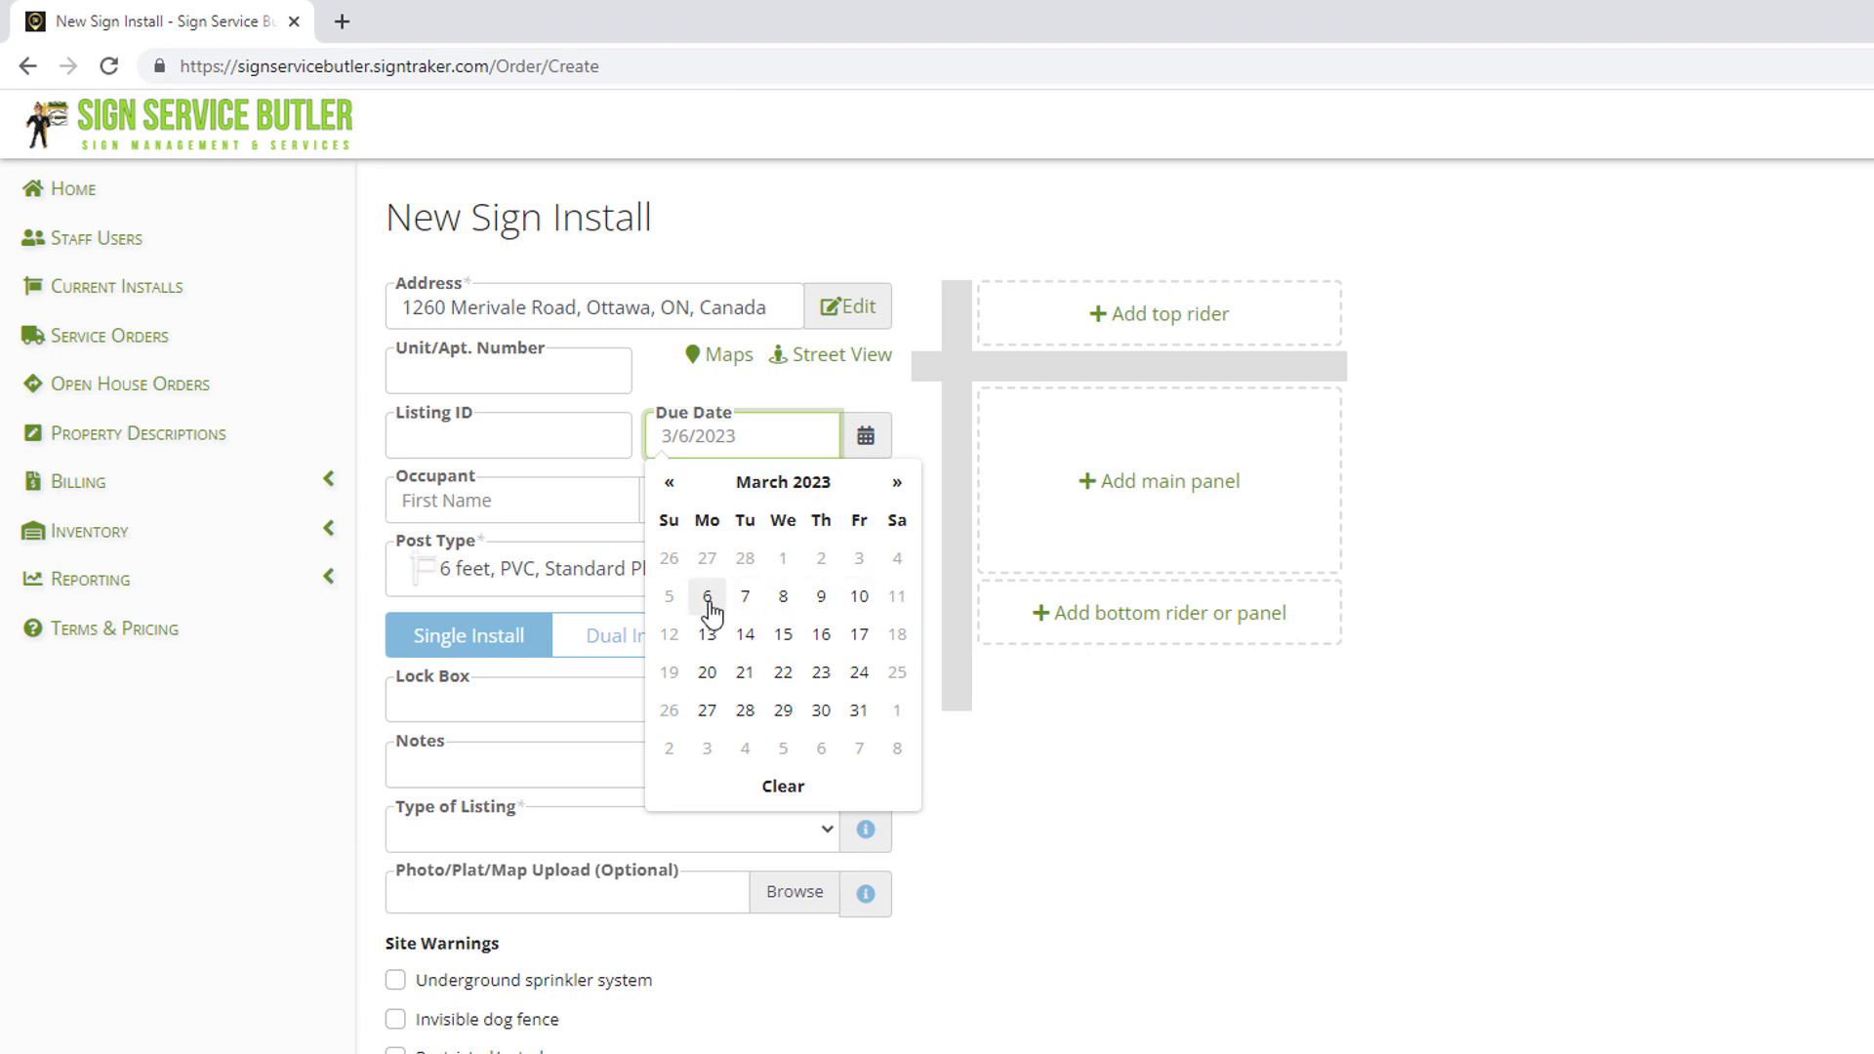
Leave the due date at 3/6/2023 and choose a 6 feet, PVC, Standard Plain post.
{"action": "scroll", "coordinate": [779, 728], "scroll_direction": "down", "scroll_amount": 5}
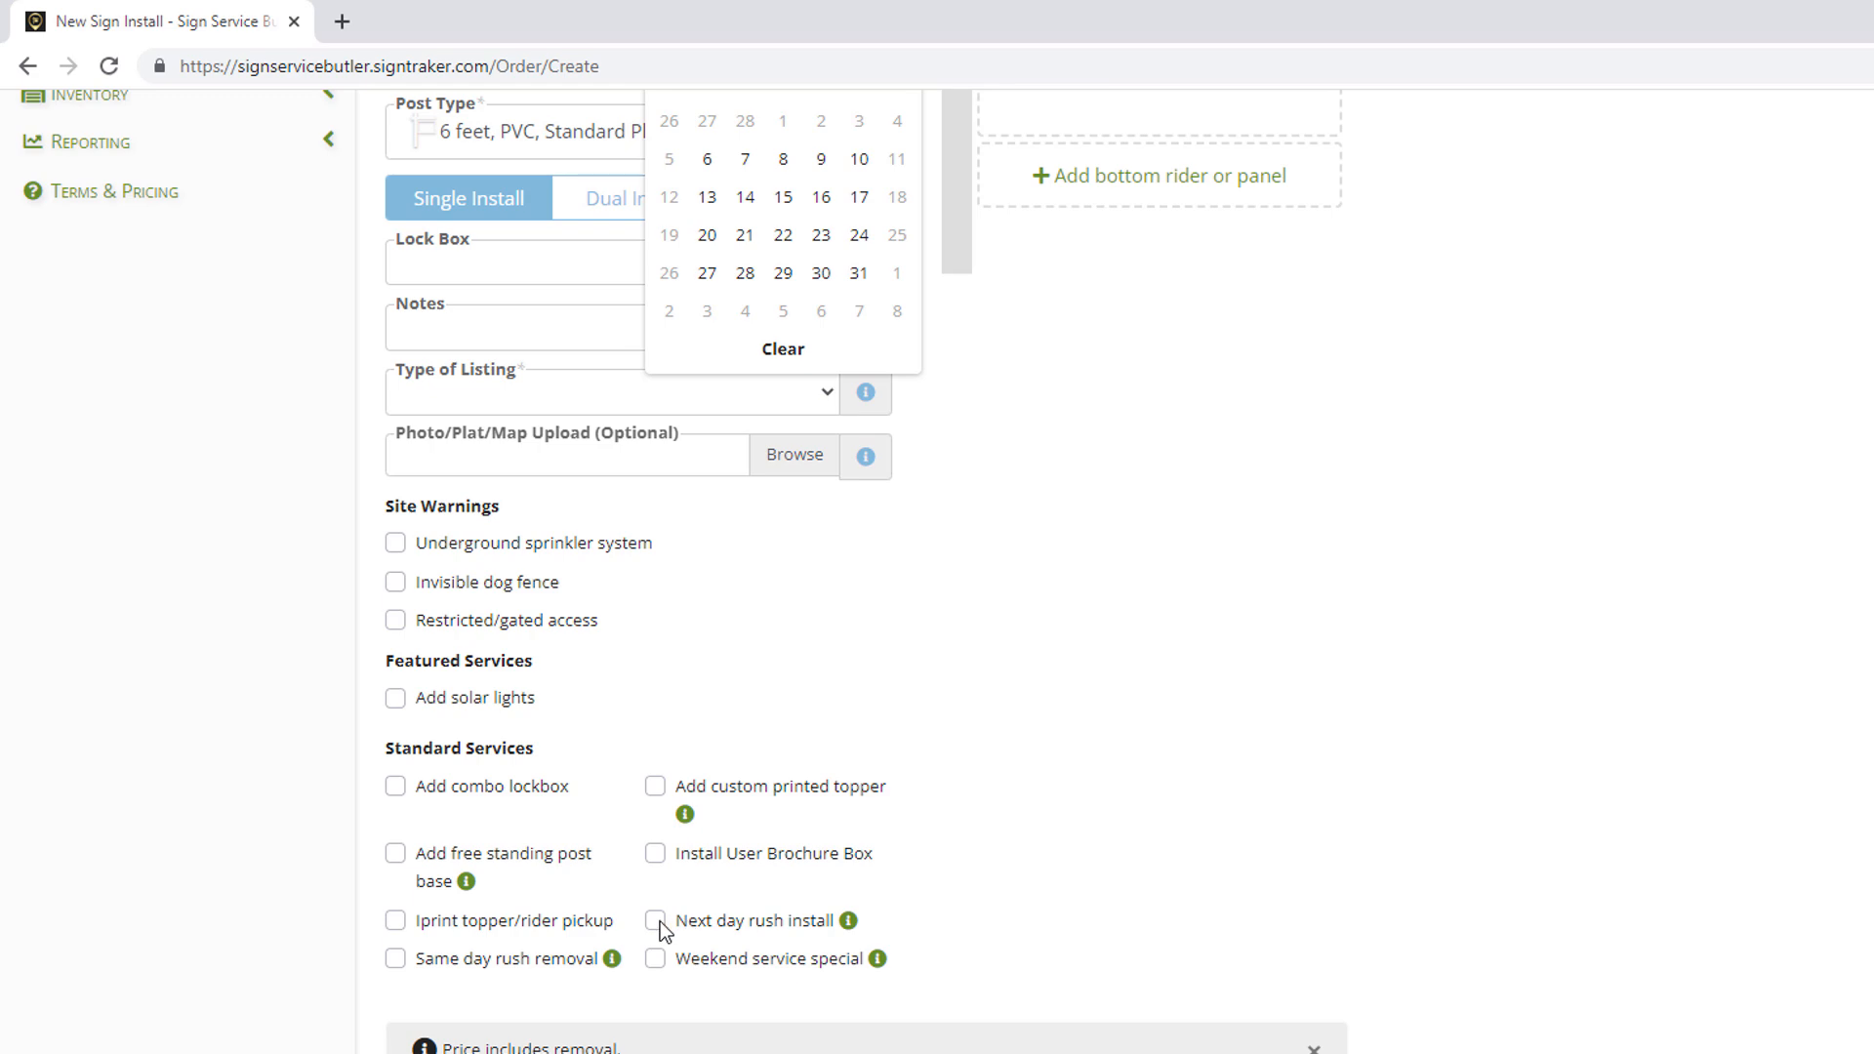
{"action": "left_click", "coordinate": [656, 921]}
{"action": "scroll", "coordinate": [877, 834], "scroll_direction": "up", "scroll_amount": 5}
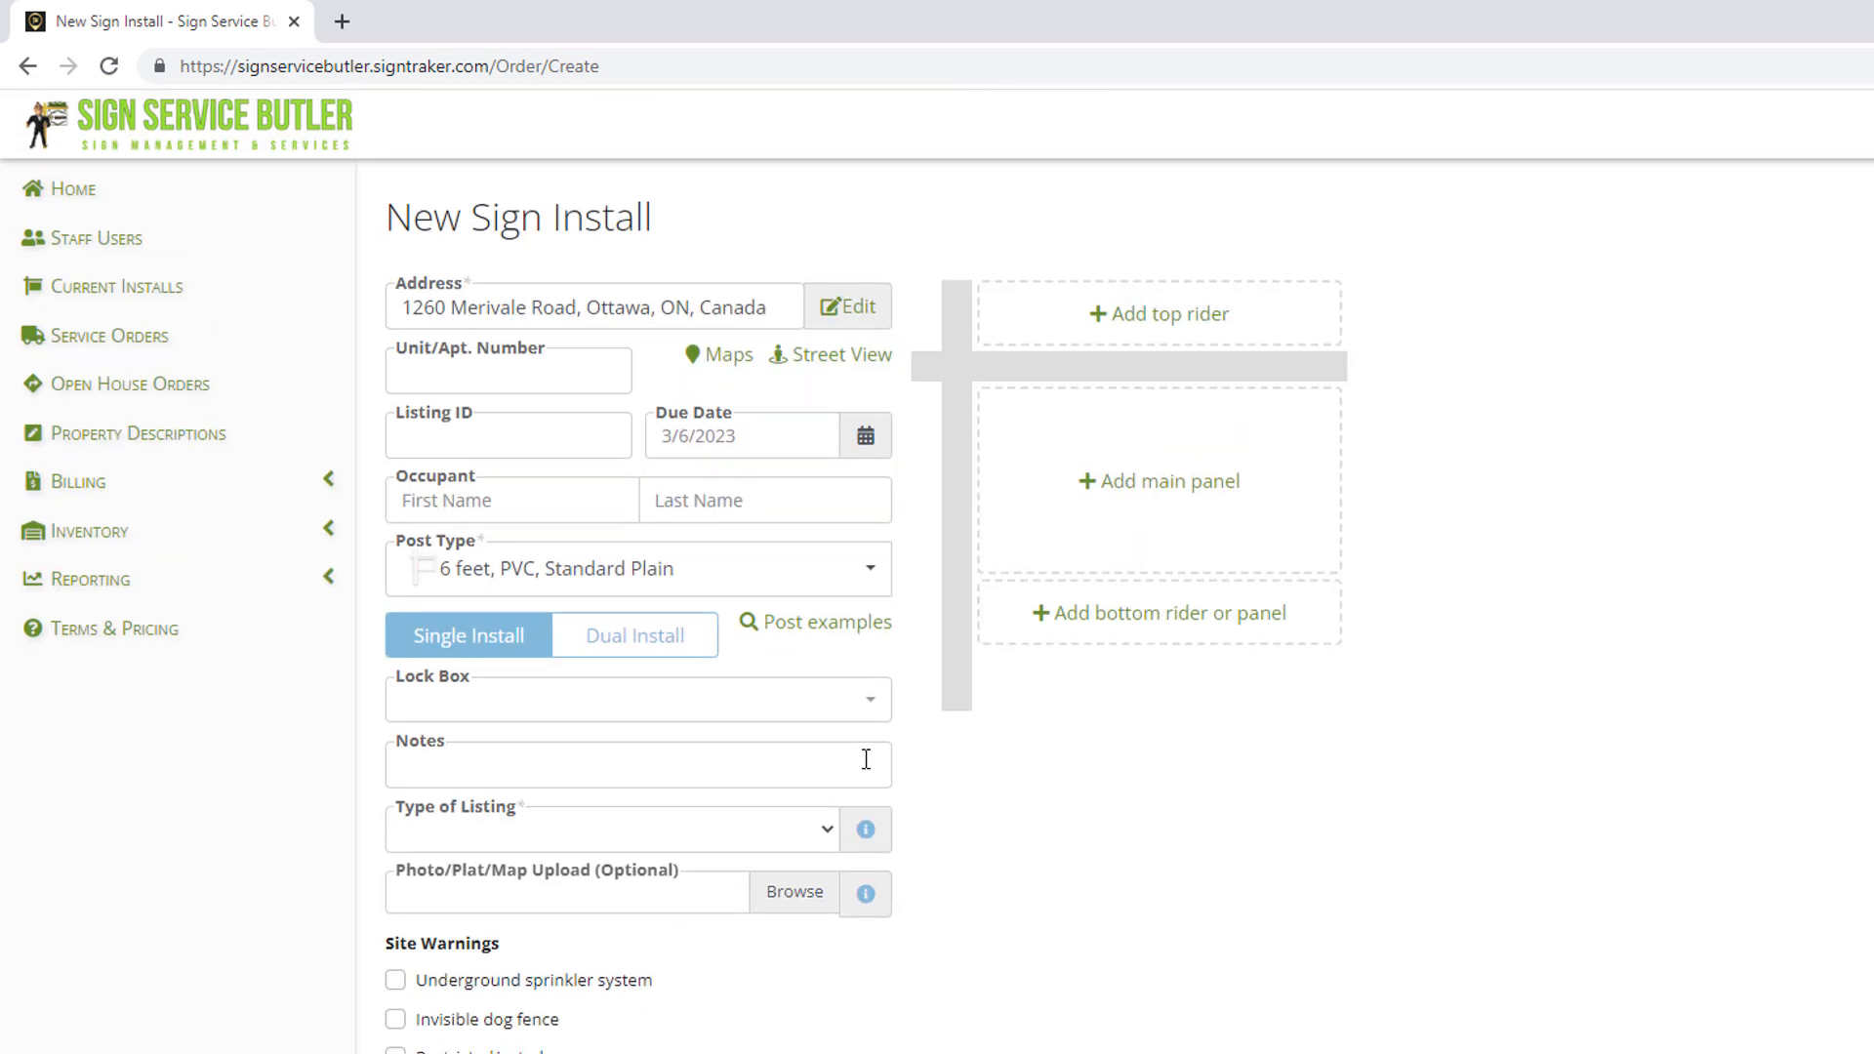
{"action": "left_click", "coordinate": [740, 572]}
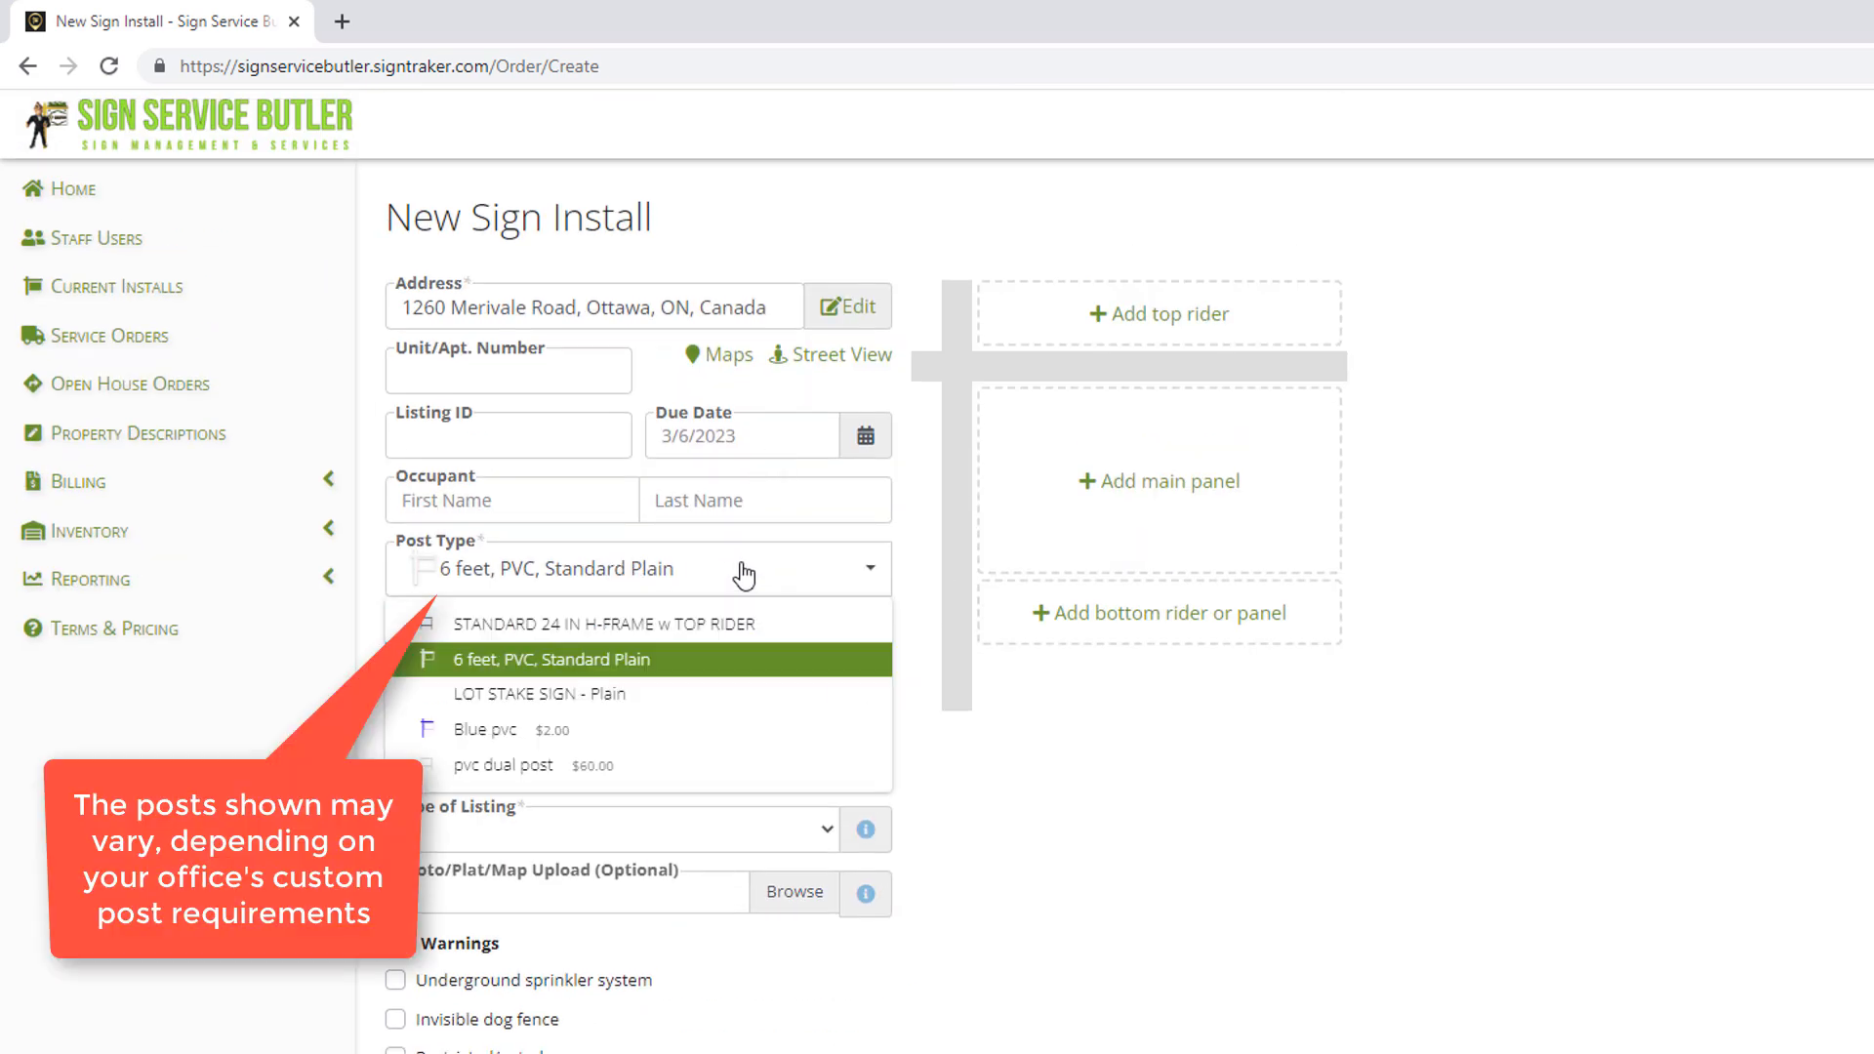
{"action": "left_click", "coordinate": [691, 660]}
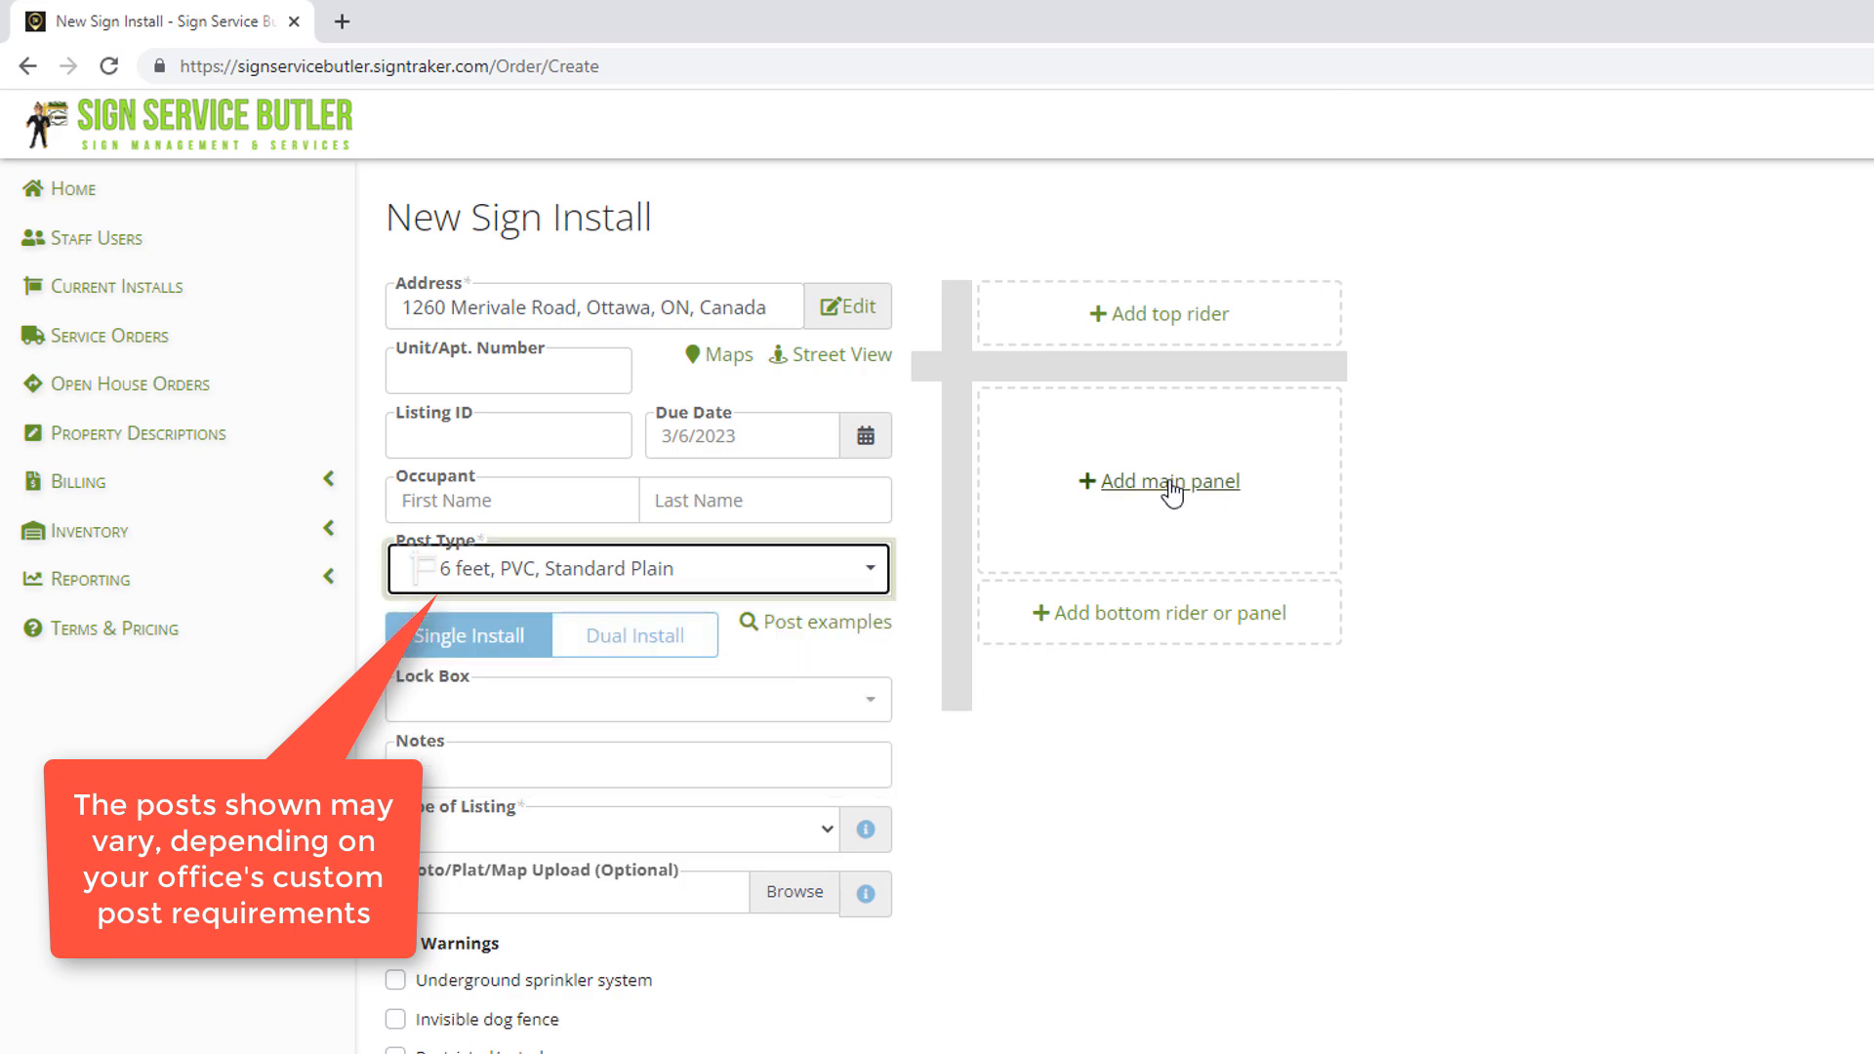
Filter the main panel choices to the agent's own panels, then back to all owners.
{"action": "left_click", "coordinate": [1165, 483]}
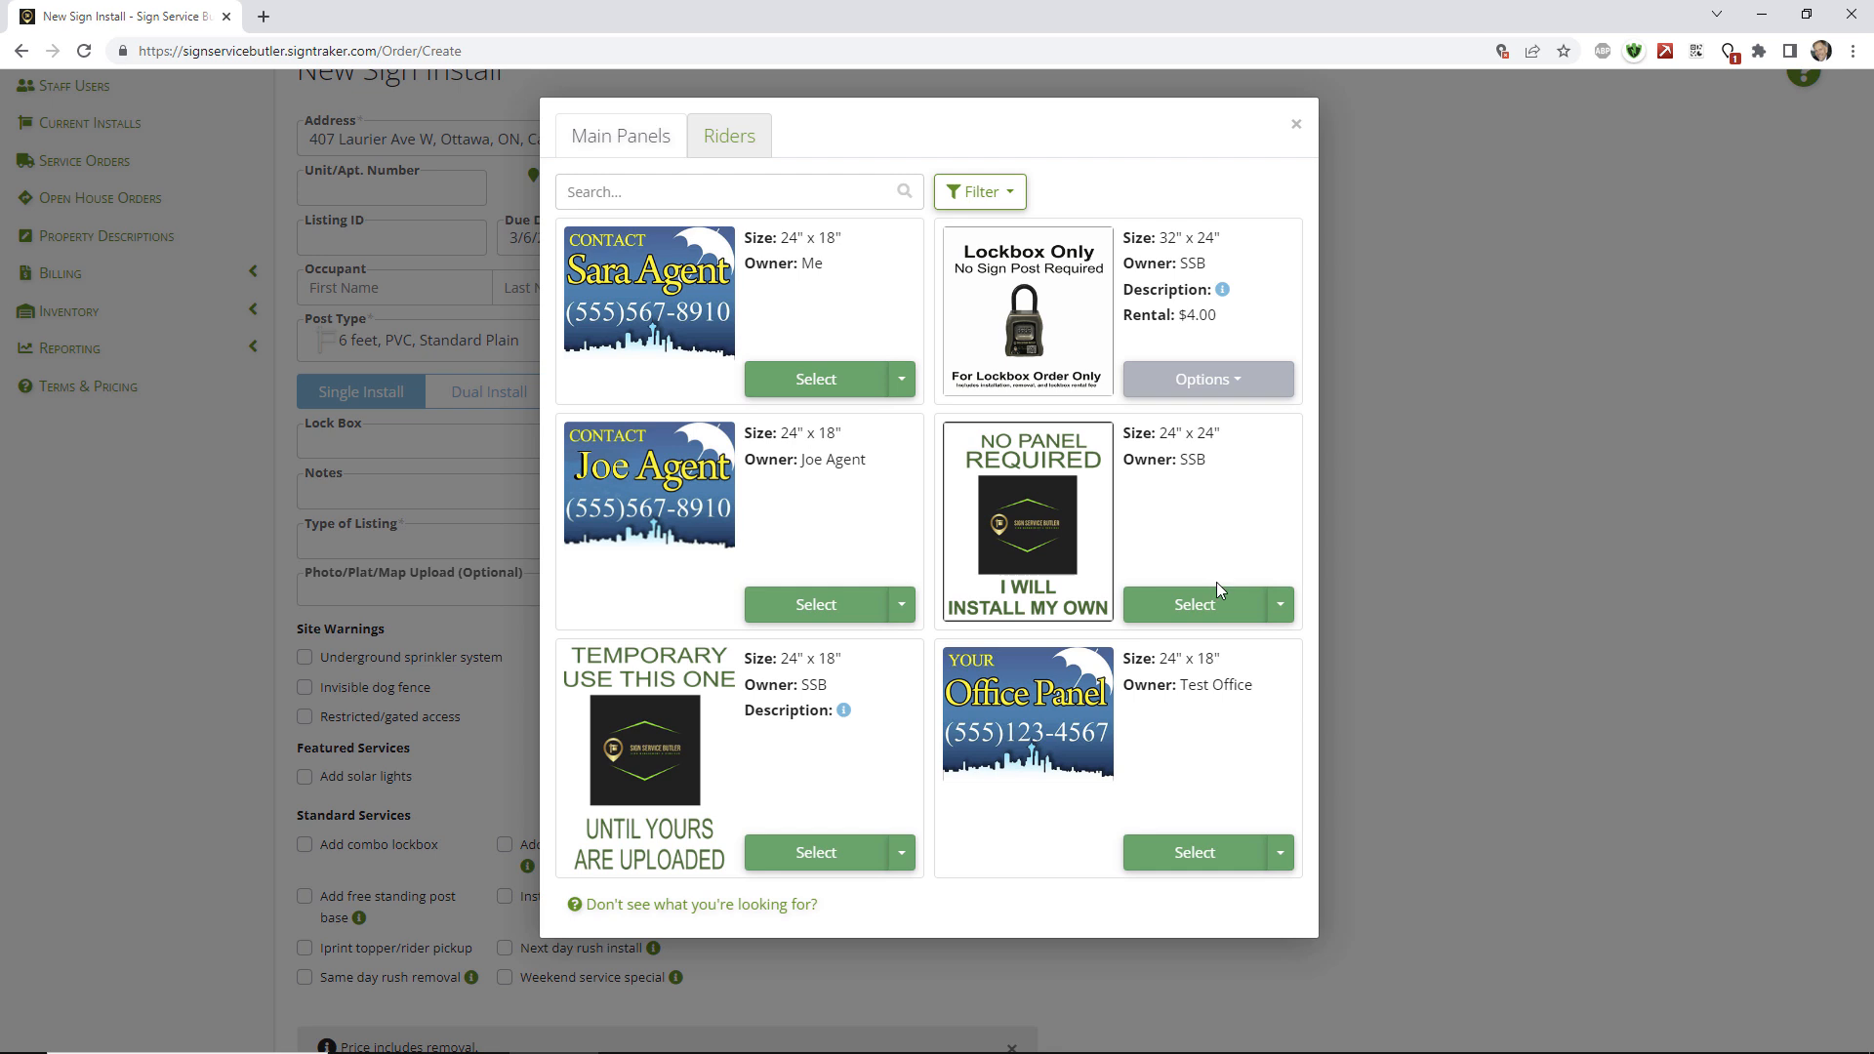
{"action": "left_click", "coordinate": [981, 191]}
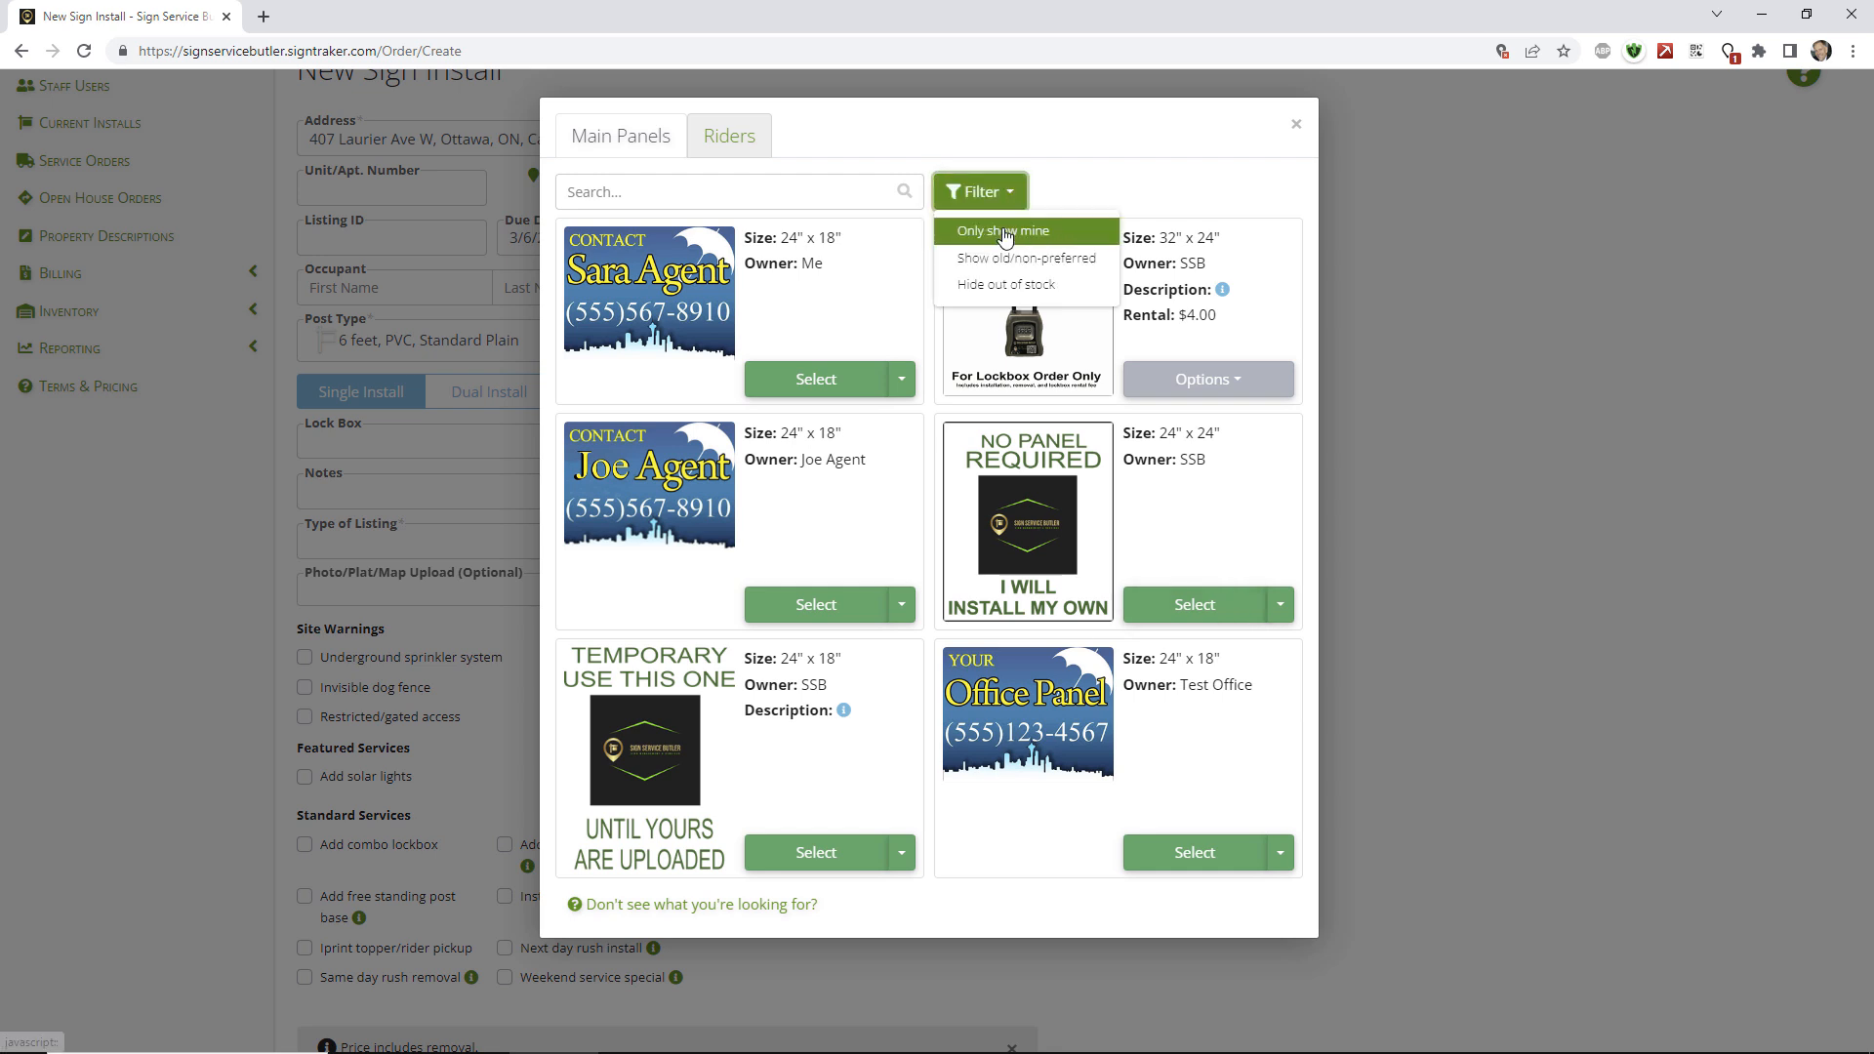
{"action": "left_click", "coordinate": [1006, 235]}
{"action": "left_click", "coordinate": [1020, 200]}
{"action": "left_click", "coordinate": [1010, 235]}
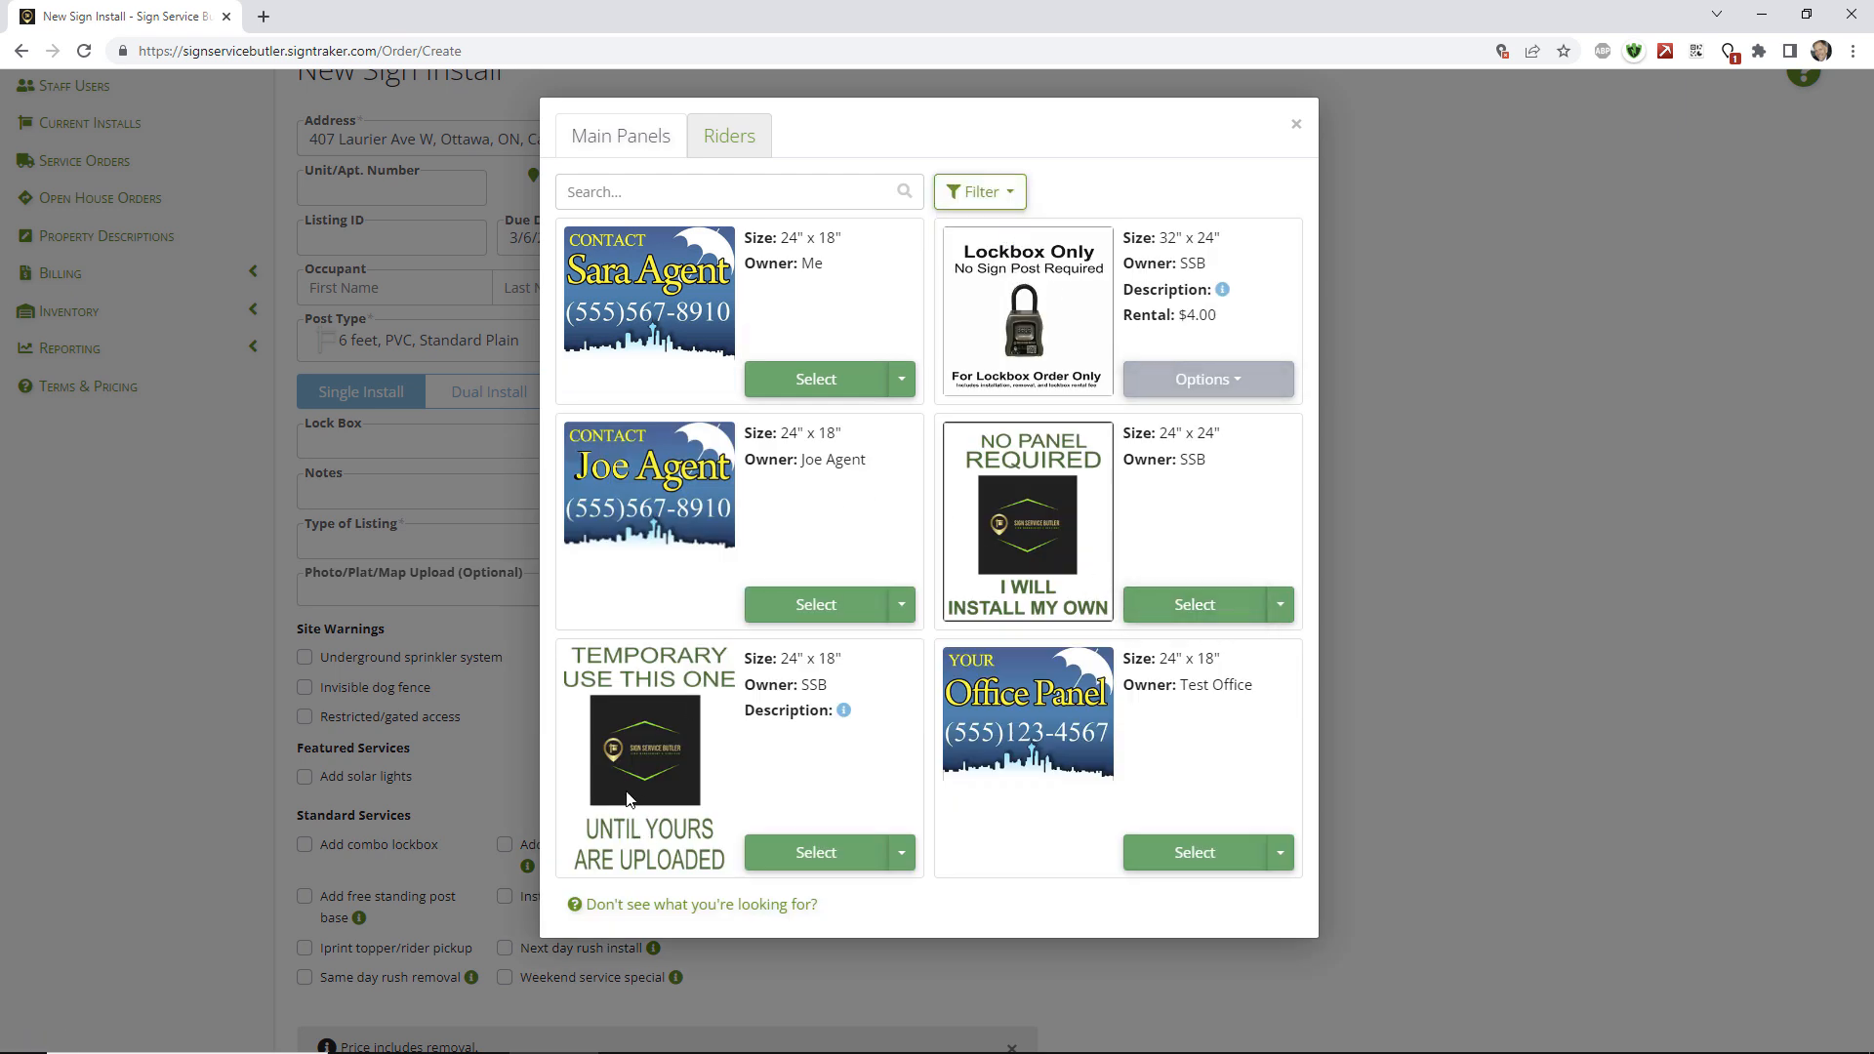
Replace the TEMPORARY panel with the agent's CONTACT panel and add a FOR SALE top rider.
{"action": "left_click", "coordinate": [805, 852]}
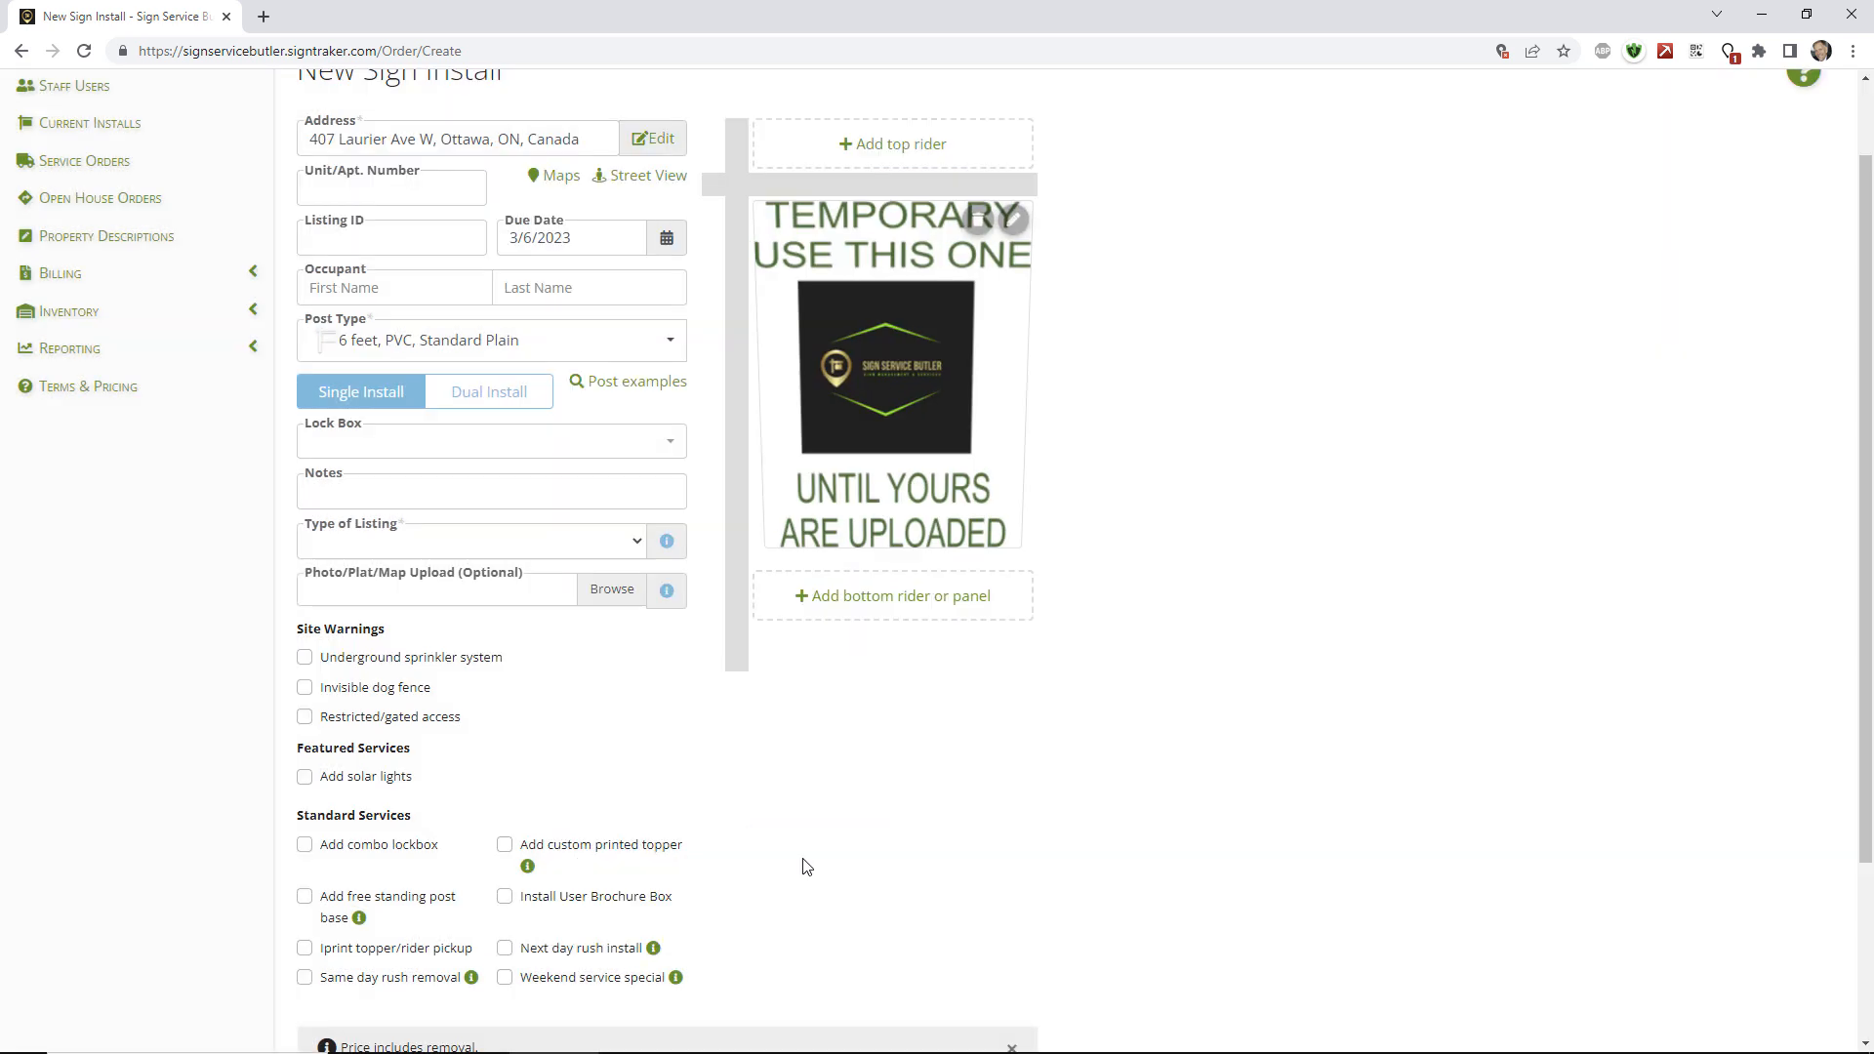
{"action": "left_click", "coordinate": [978, 222]}
{"action": "left_click", "coordinate": [845, 265]}
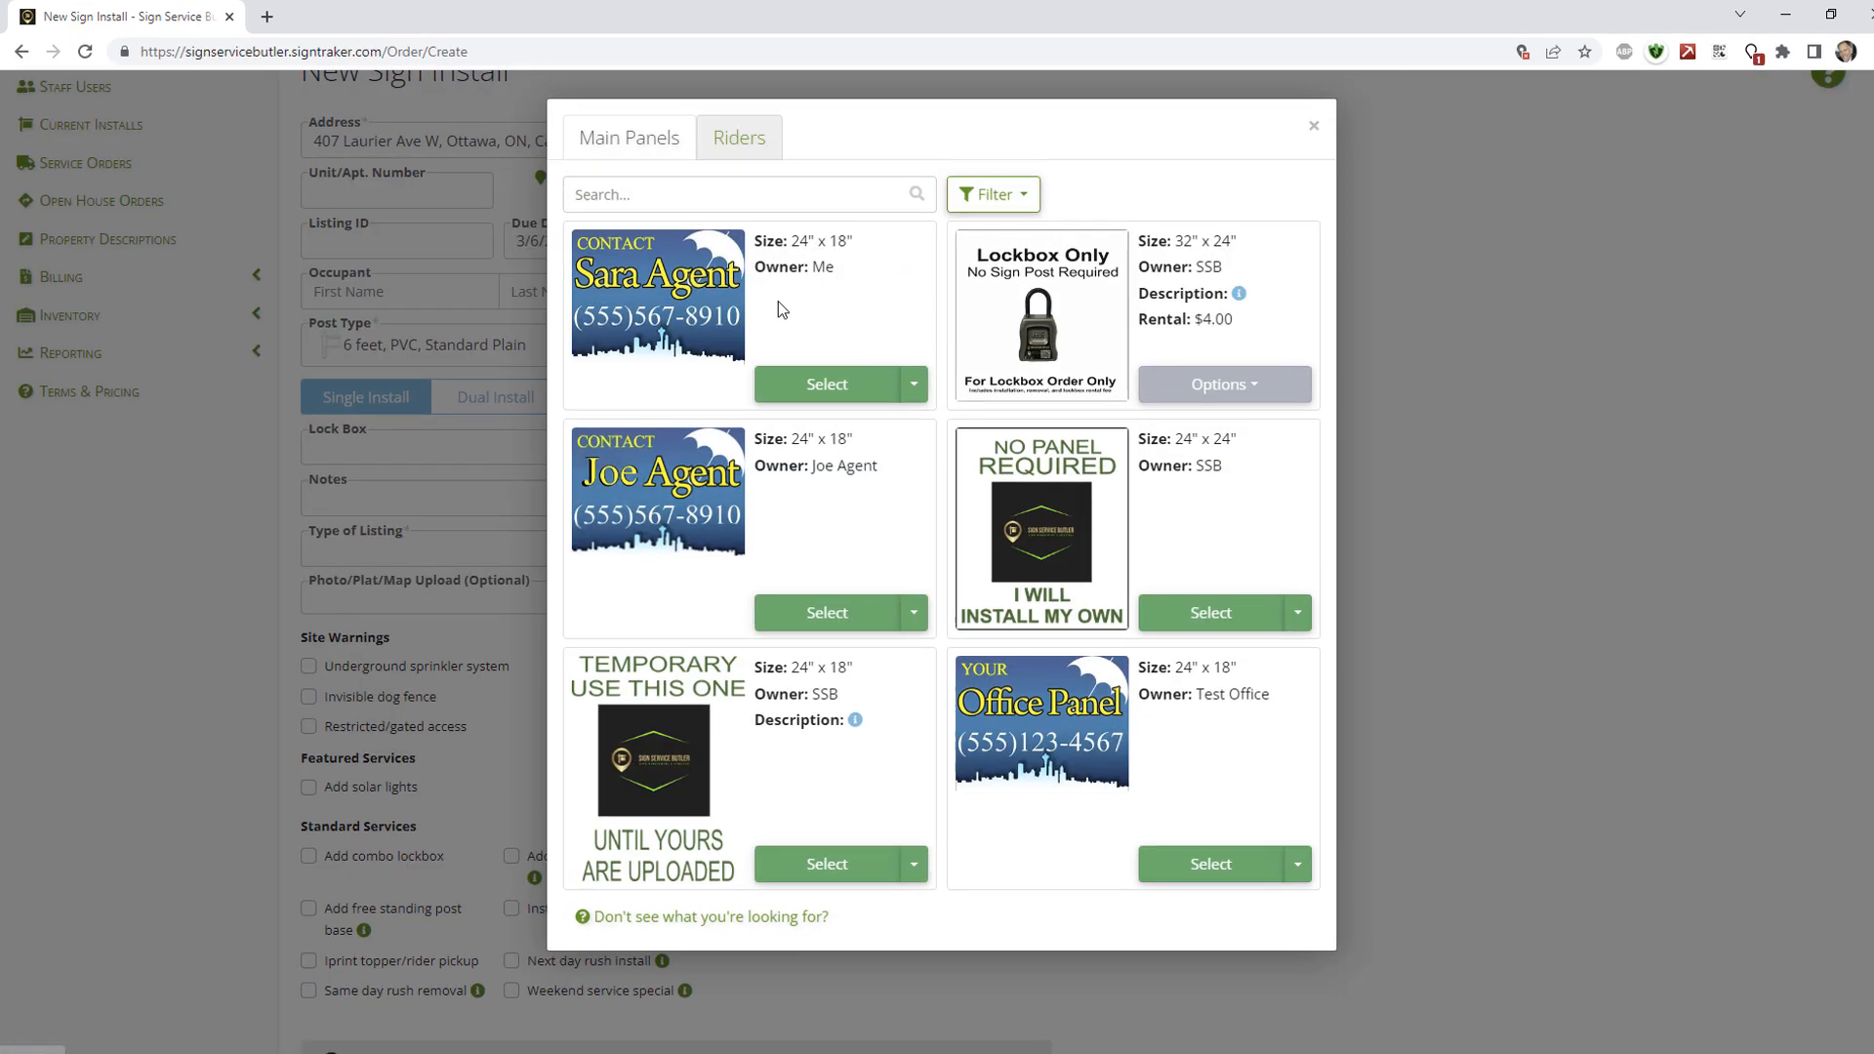
{"action": "left_click", "coordinate": [834, 384]}
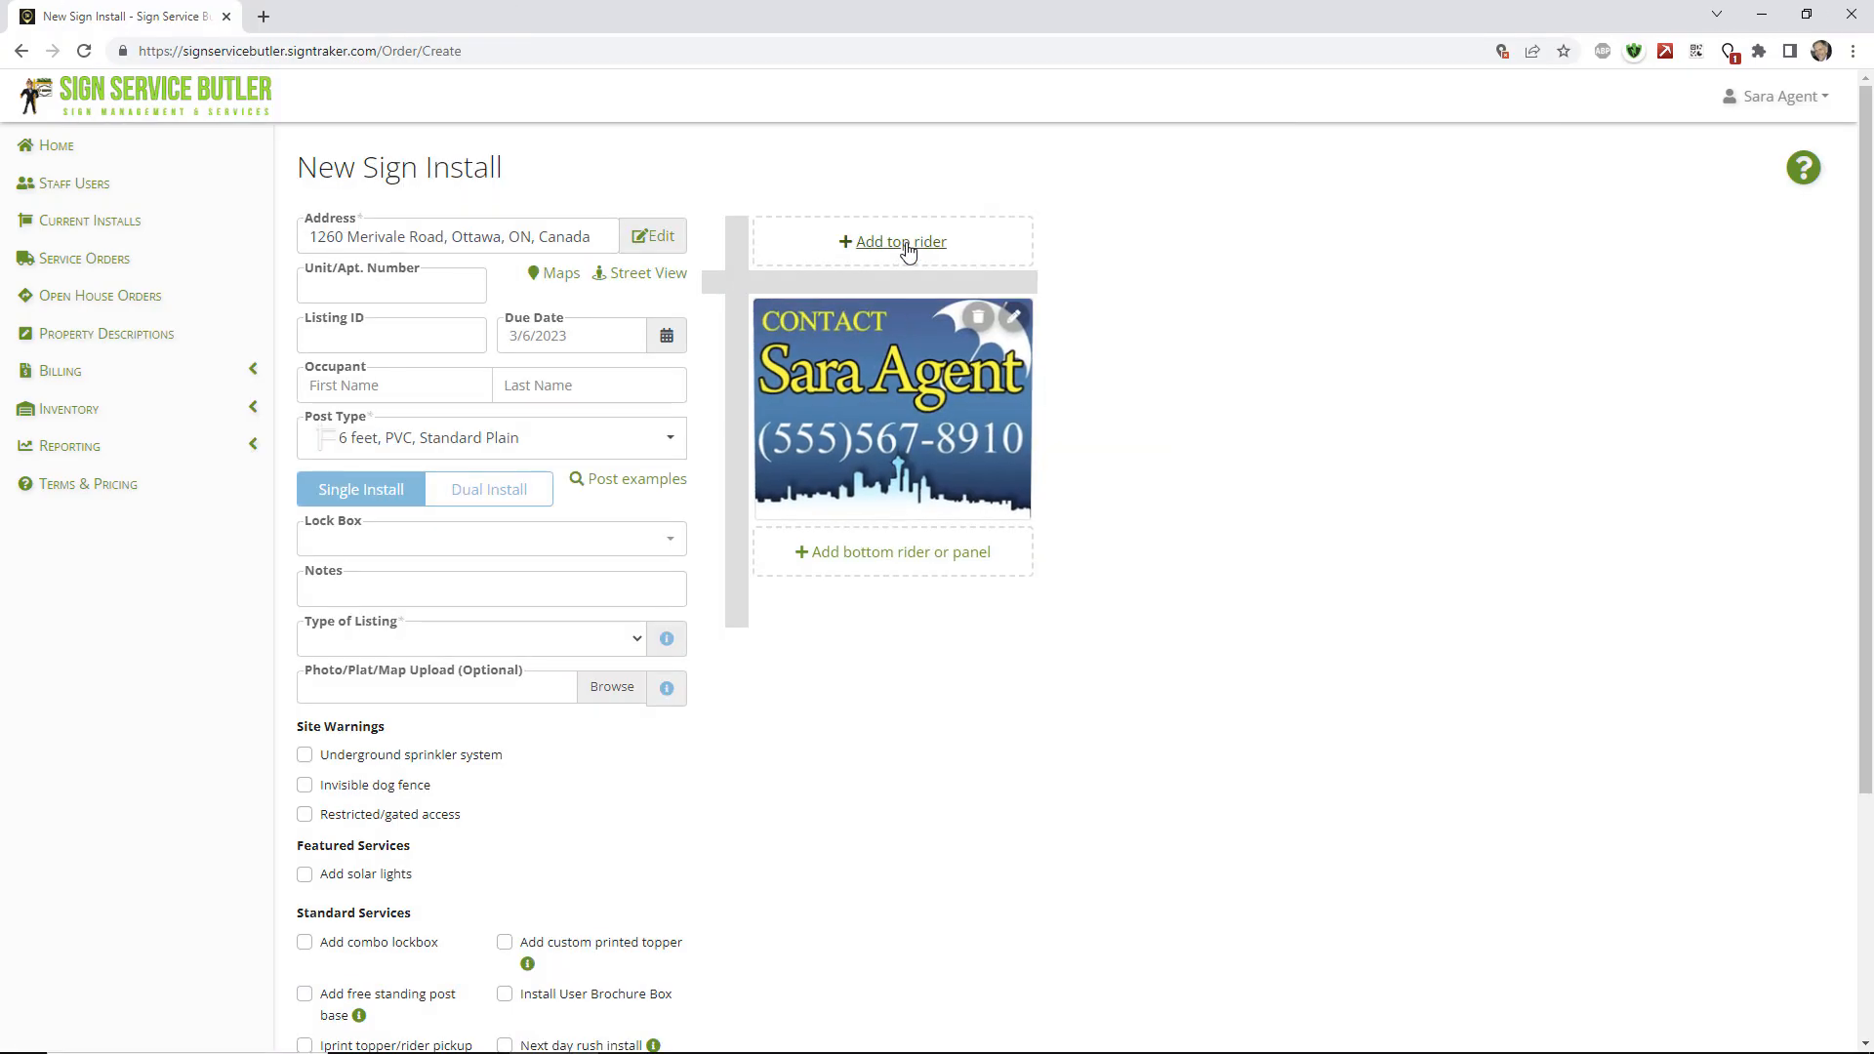
{"action": "left_click", "coordinate": [899, 249]}
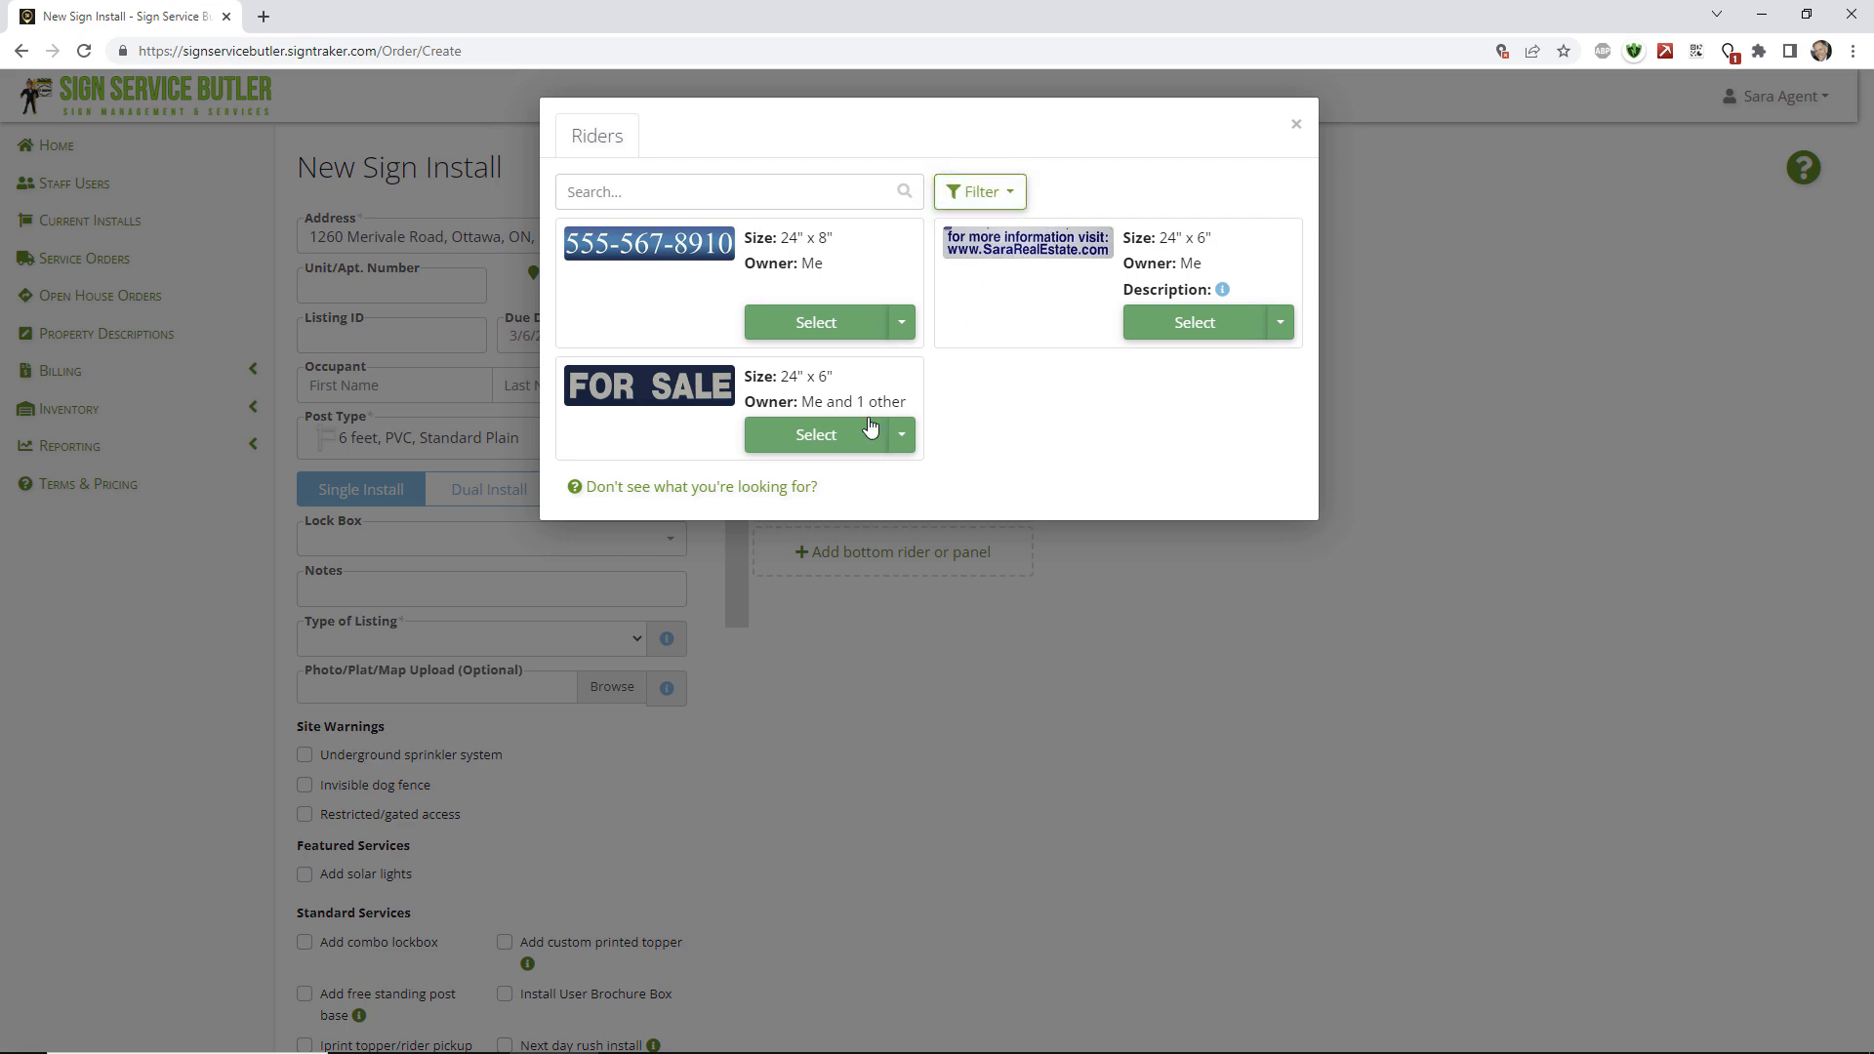
{"action": "left_click", "coordinate": [818, 432]}
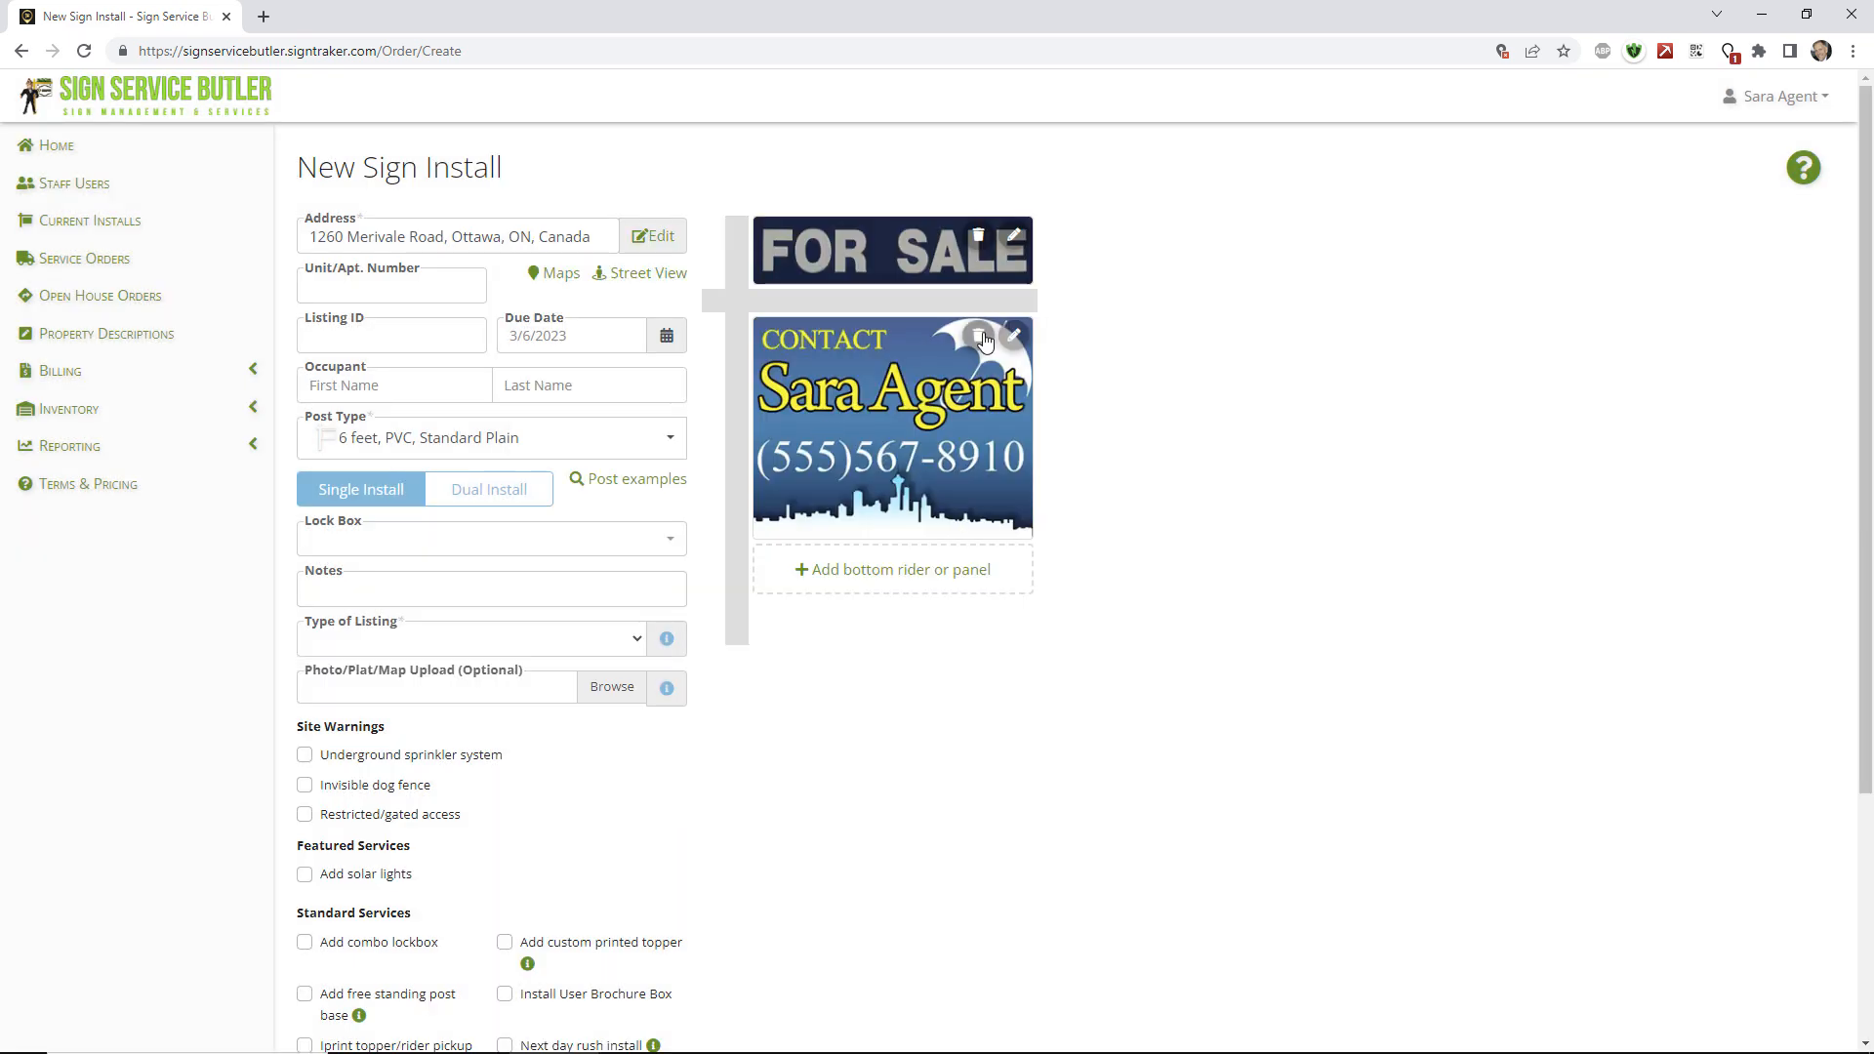
Add a rented 32" x 6" EXCLUSIVE bottom rider from everyone's riders, bringing the order to $68.00.
{"action": "left_click", "coordinate": [929, 573]}
{"action": "left_click", "coordinate": [979, 192]}
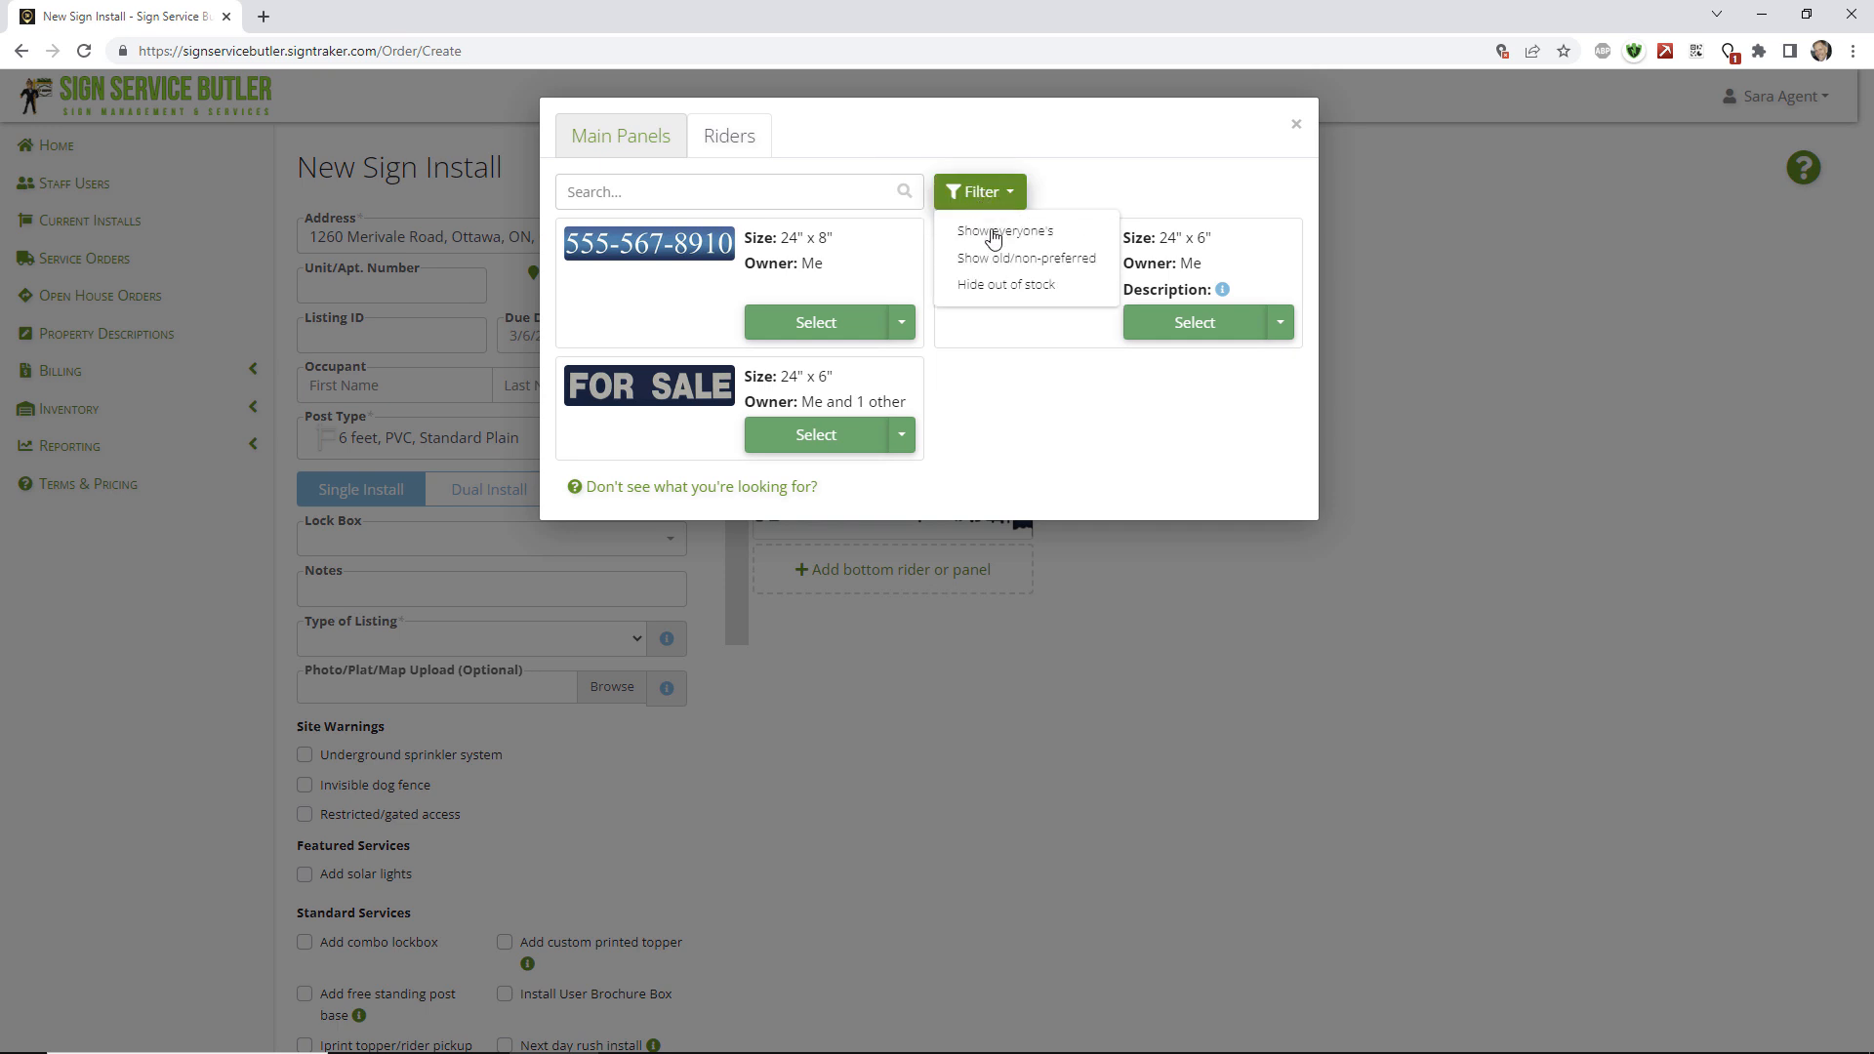
{"action": "left_click", "coordinate": [985, 231]}
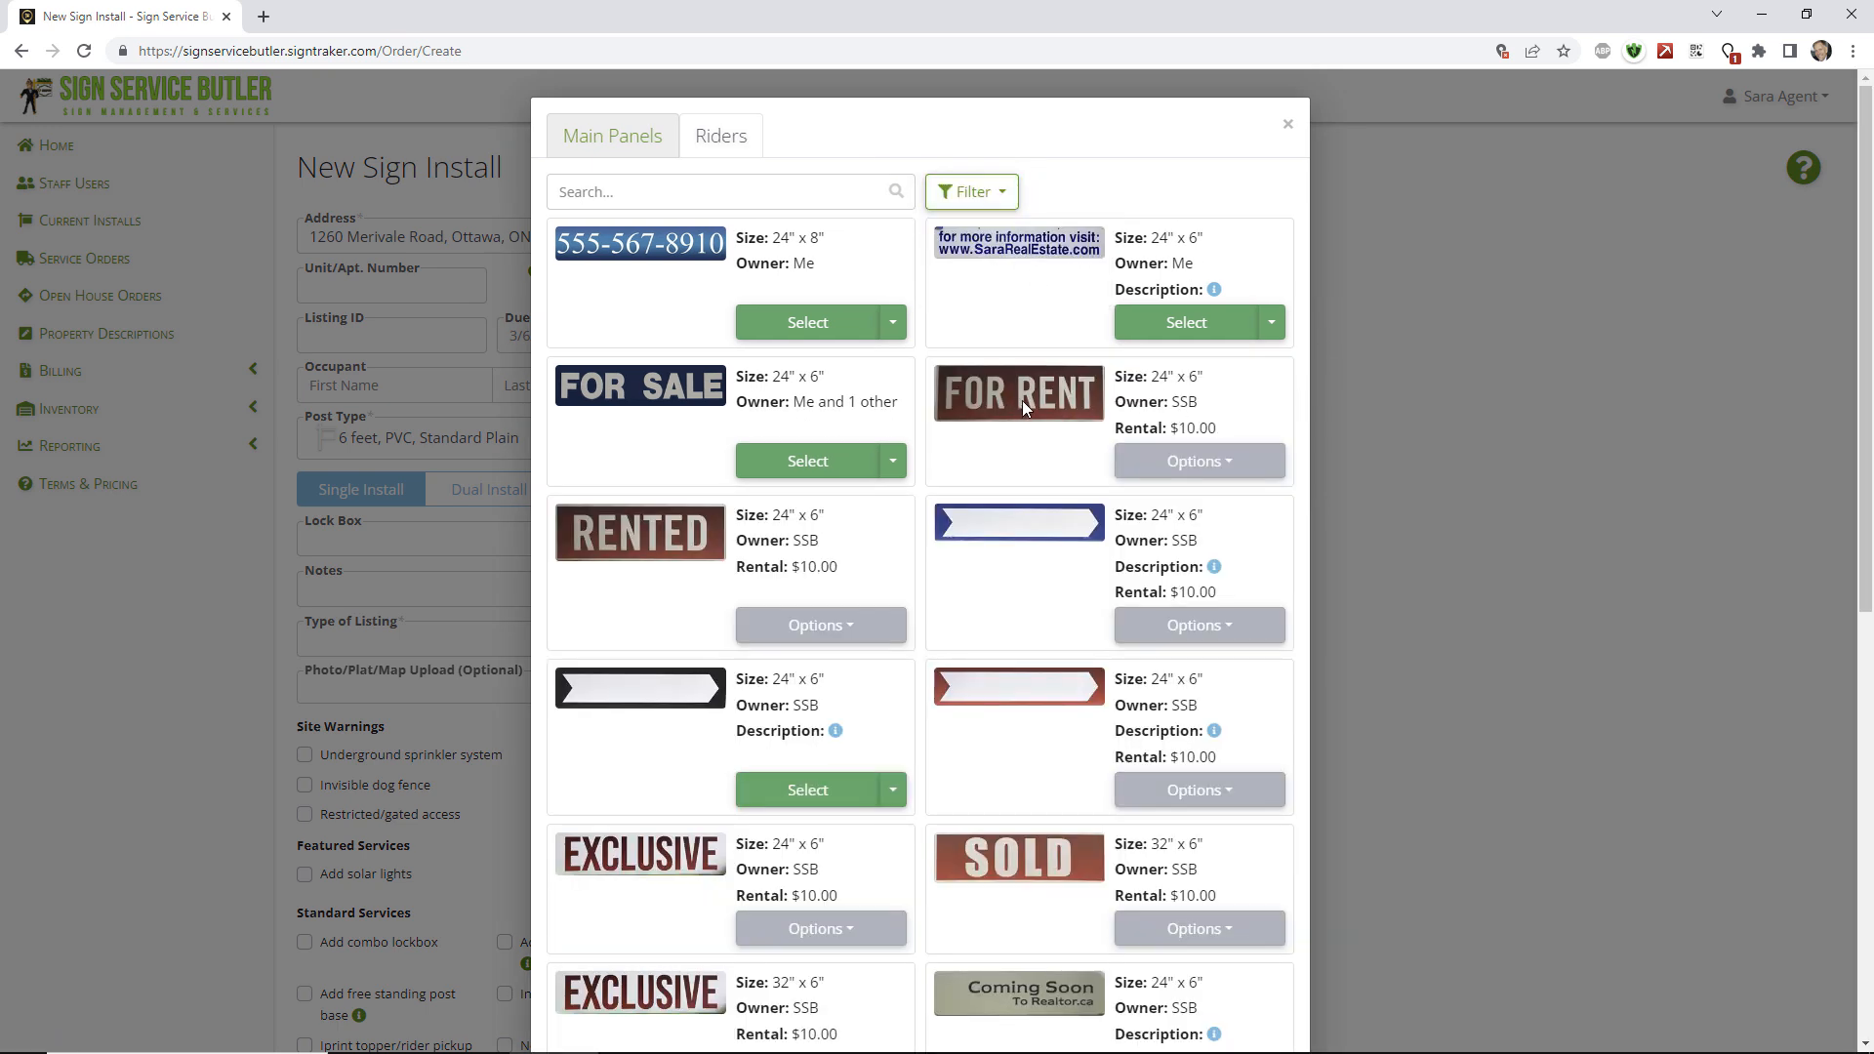
{"action": "scroll", "coordinate": [1015, 404], "scroll_direction": "down", "scroll_amount": 6}
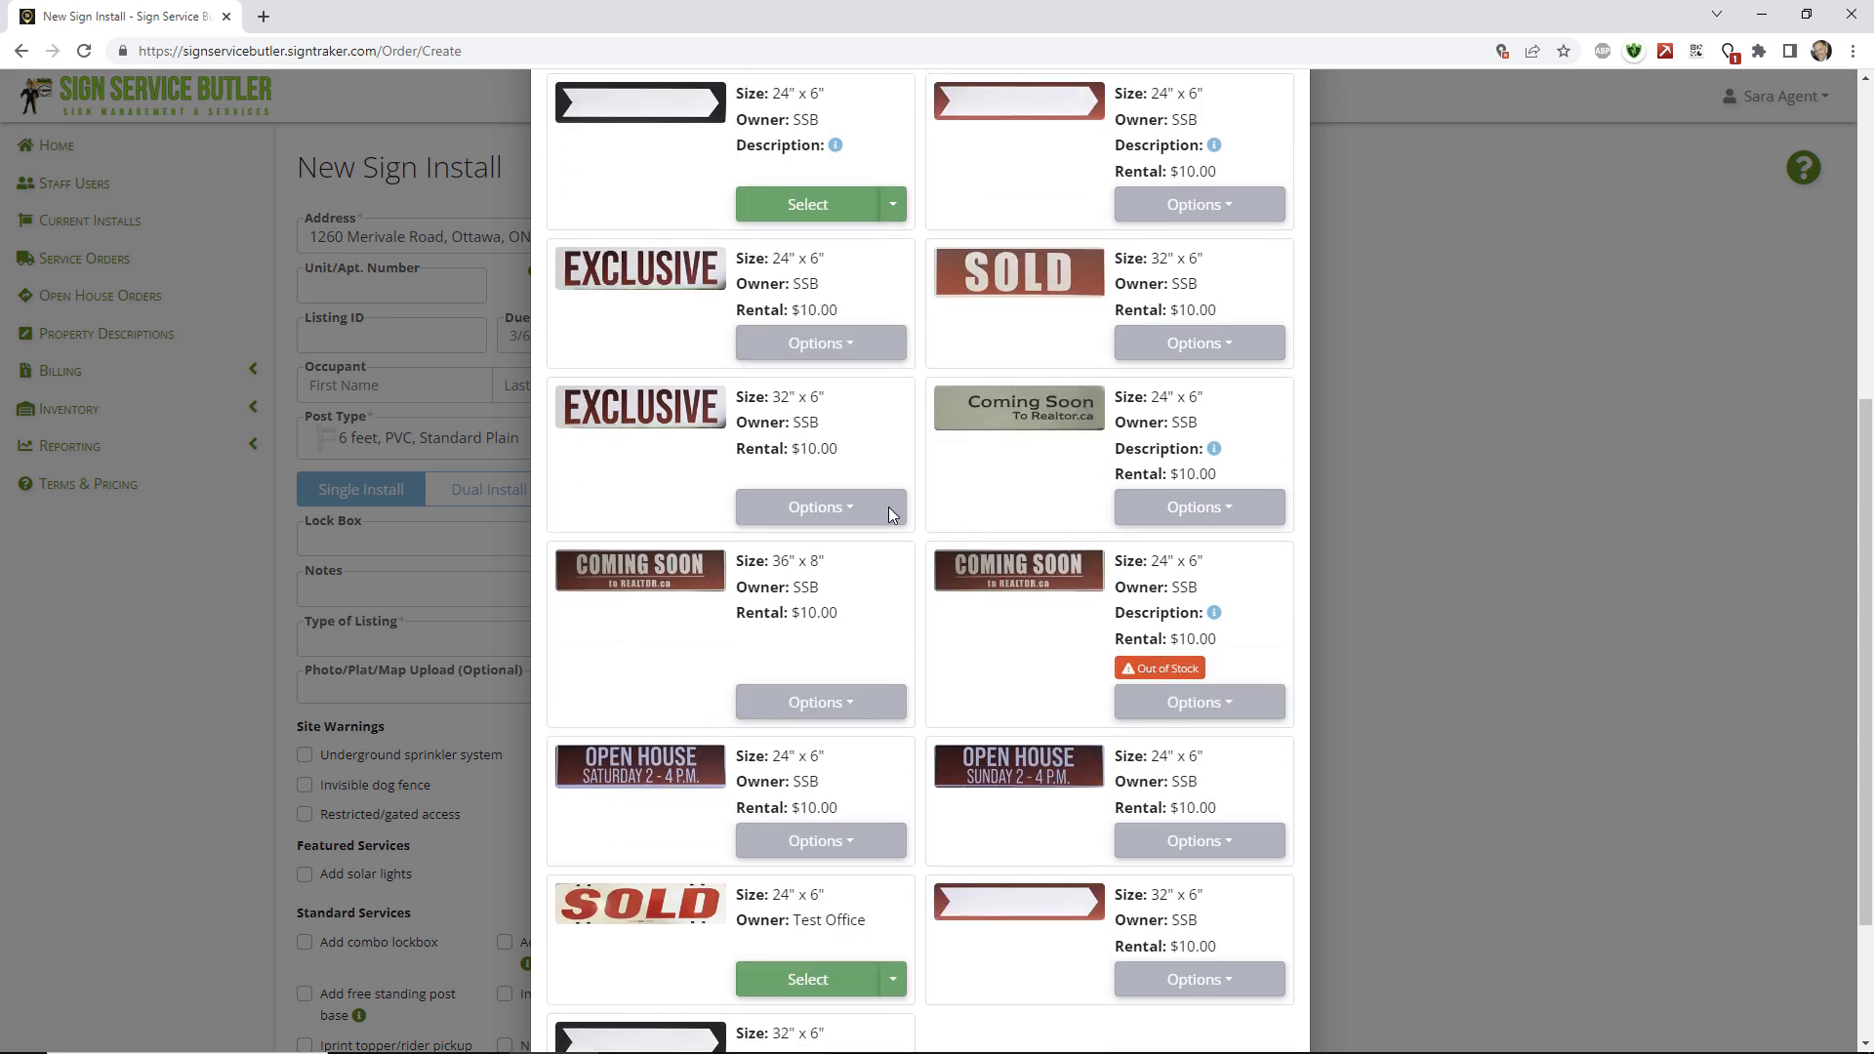
{"action": "left_click", "coordinate": [804, 516]}
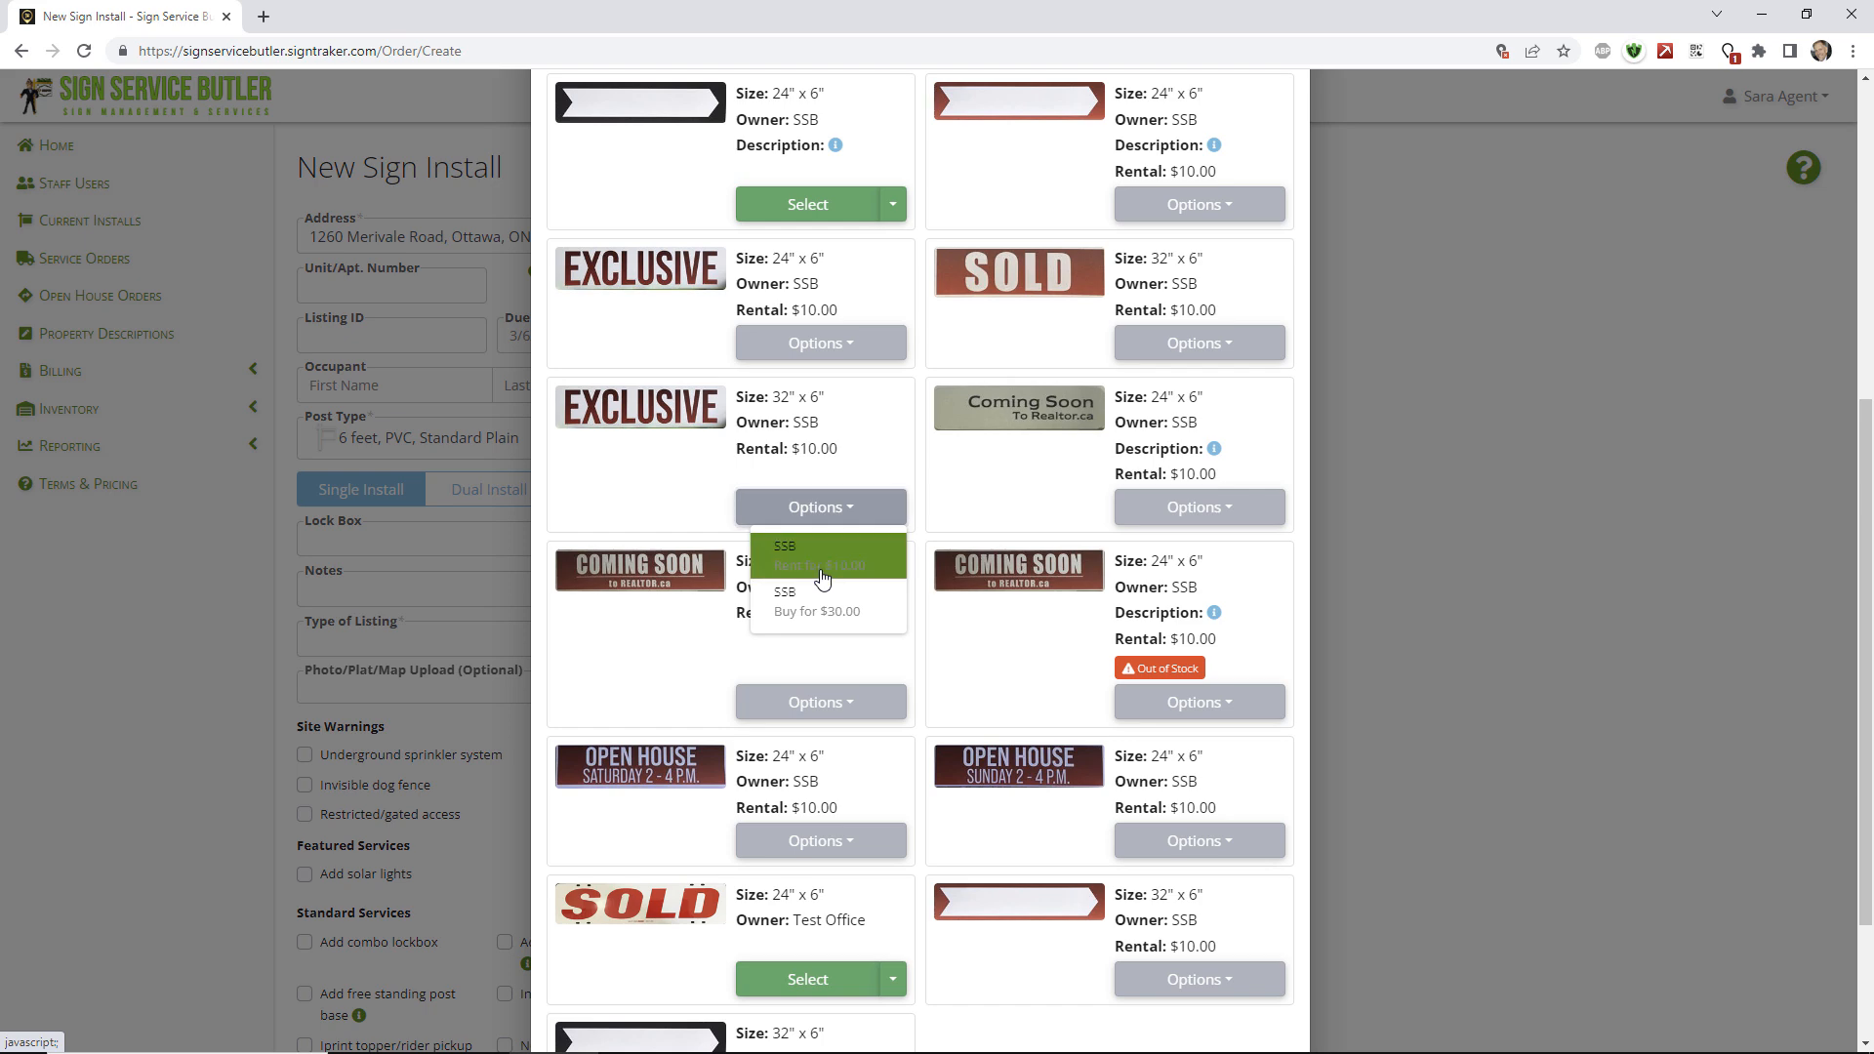
{"action": "left_click", "coordinate": [823, 577]}
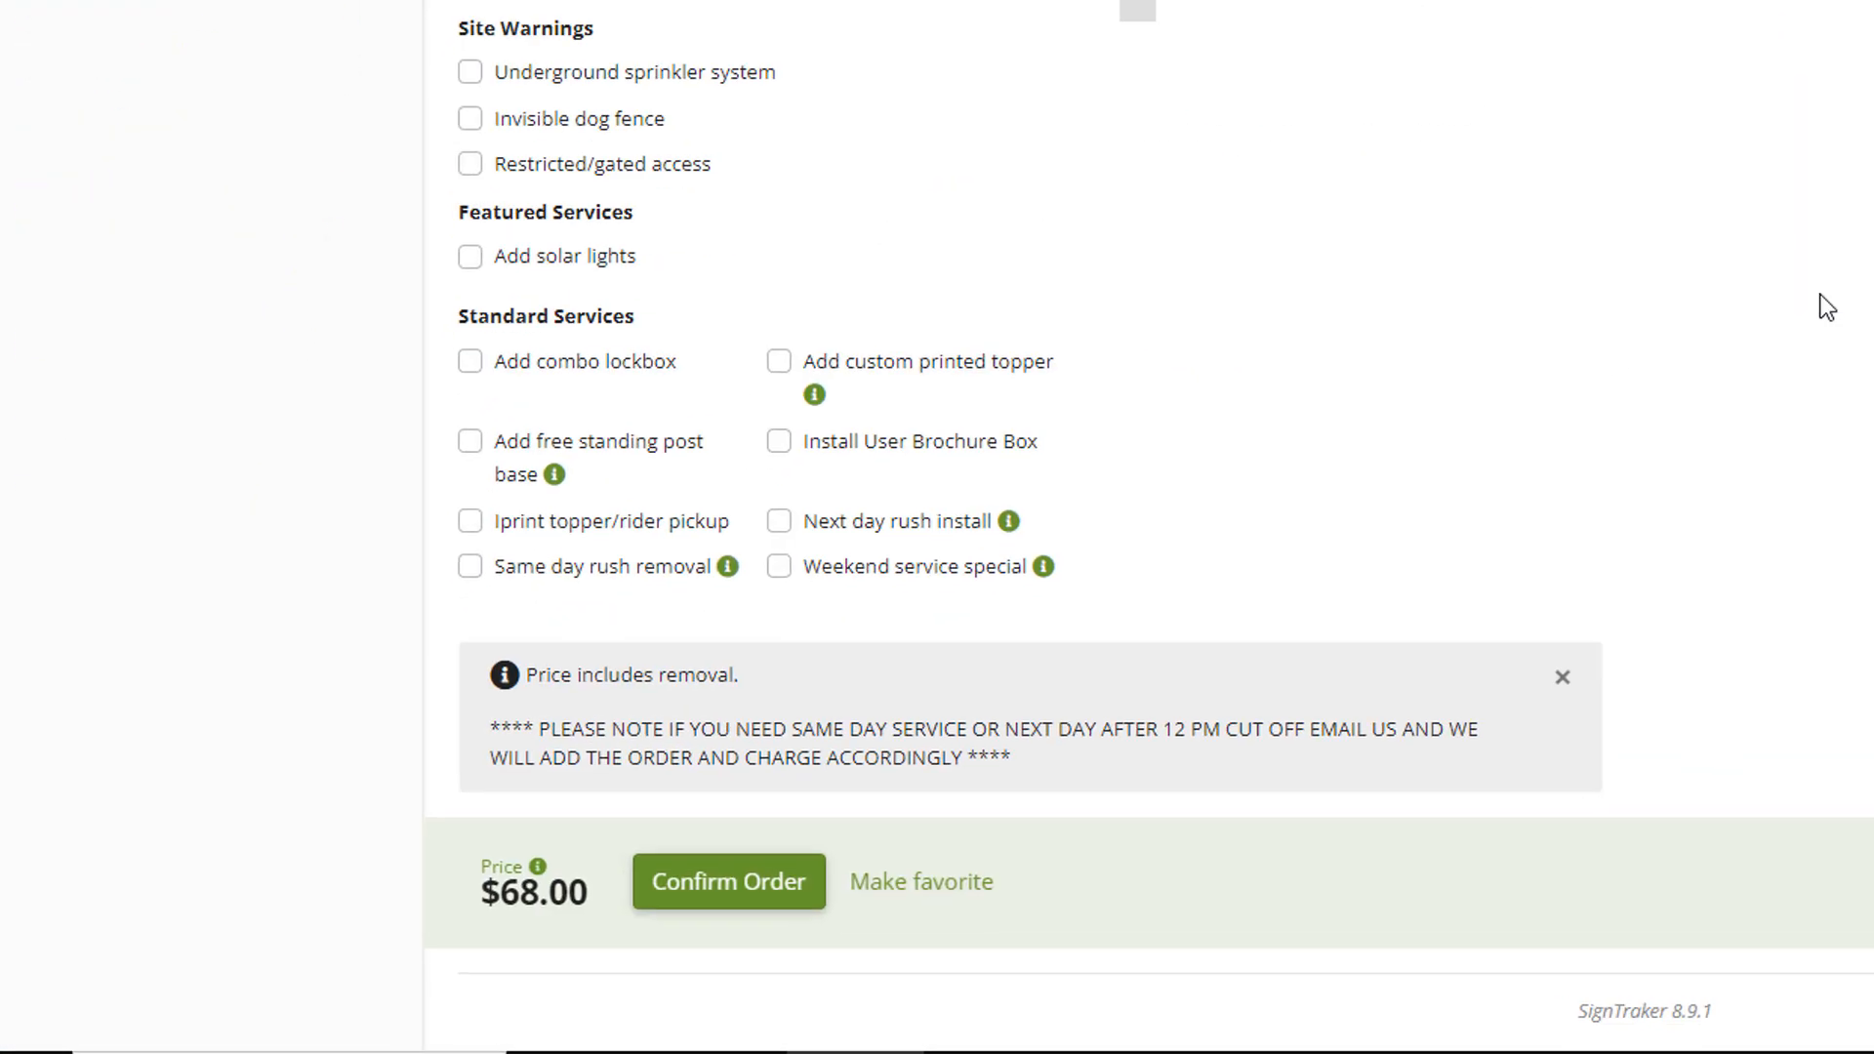
Choose Residential as the Type of Listing for the new sign install.
{"action": "mouse_move", "coordinate": [547, 865]}
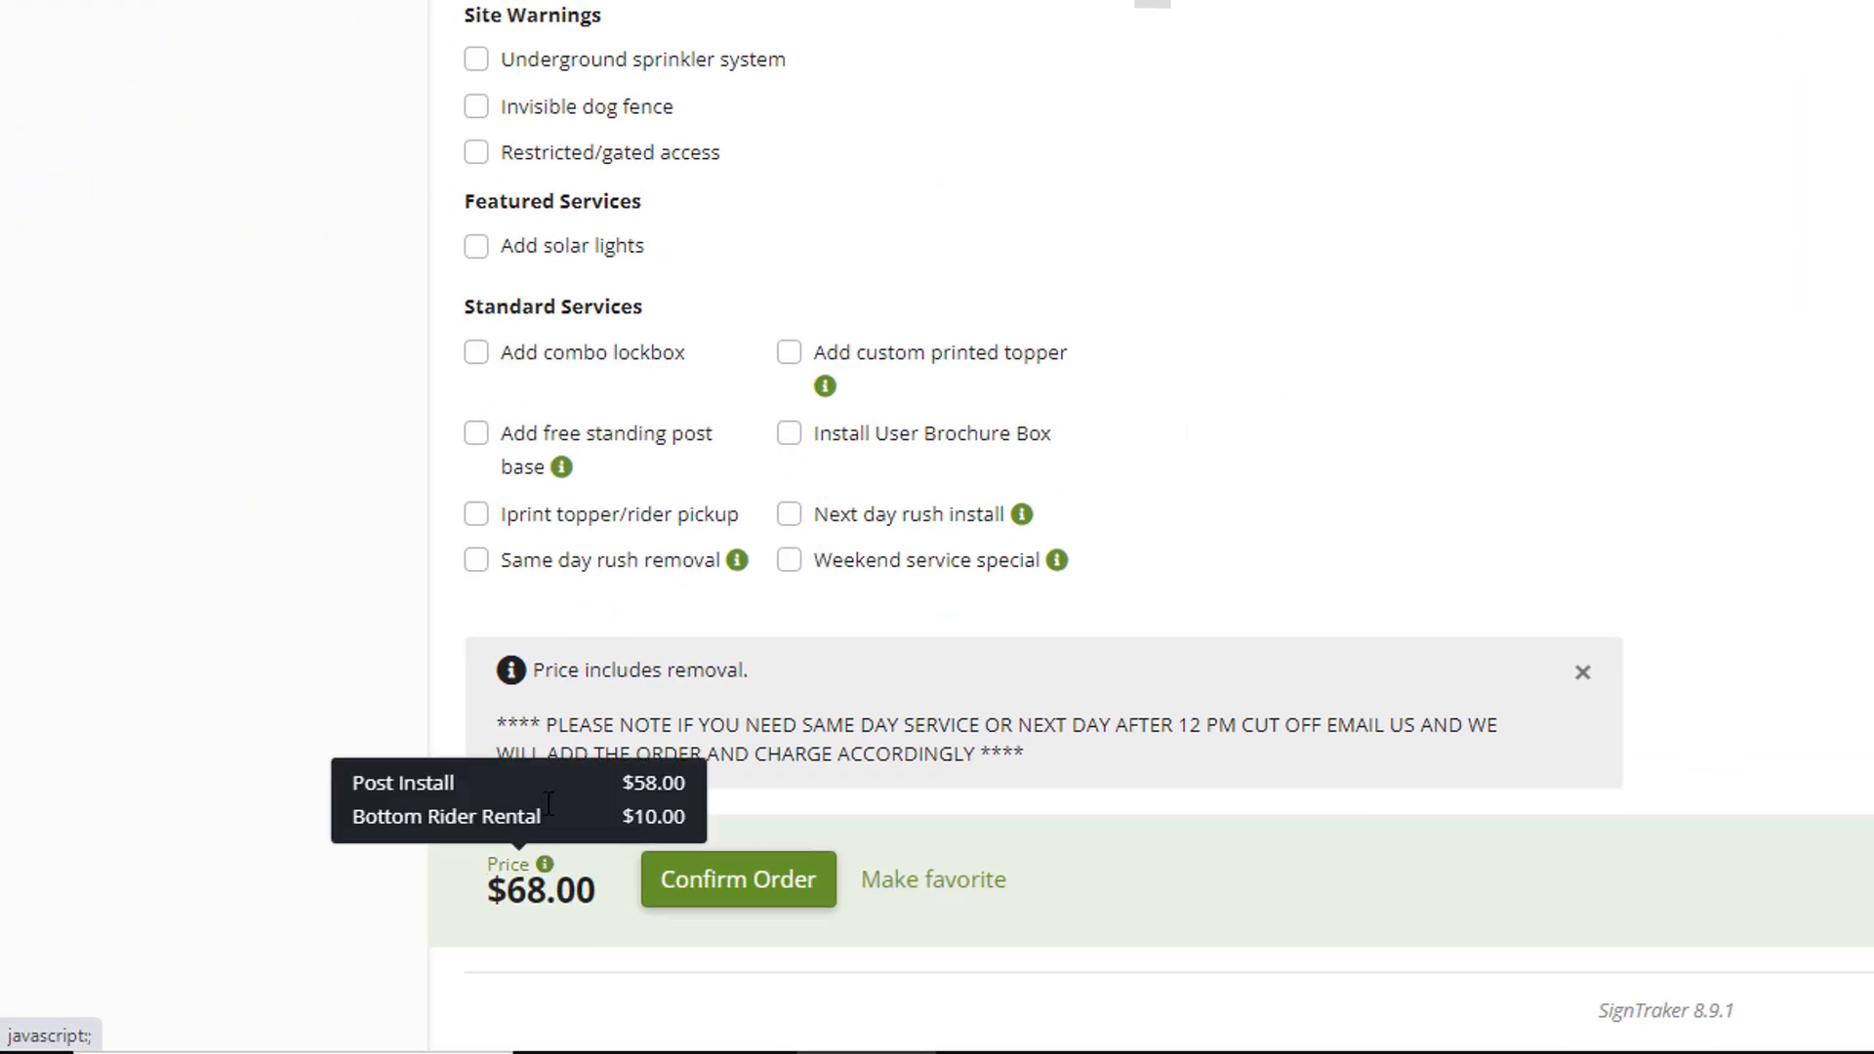
{"action": "scroll", "coordinate": [1250, 468], "scroll_direction": "up", "scroll_amount": 3}
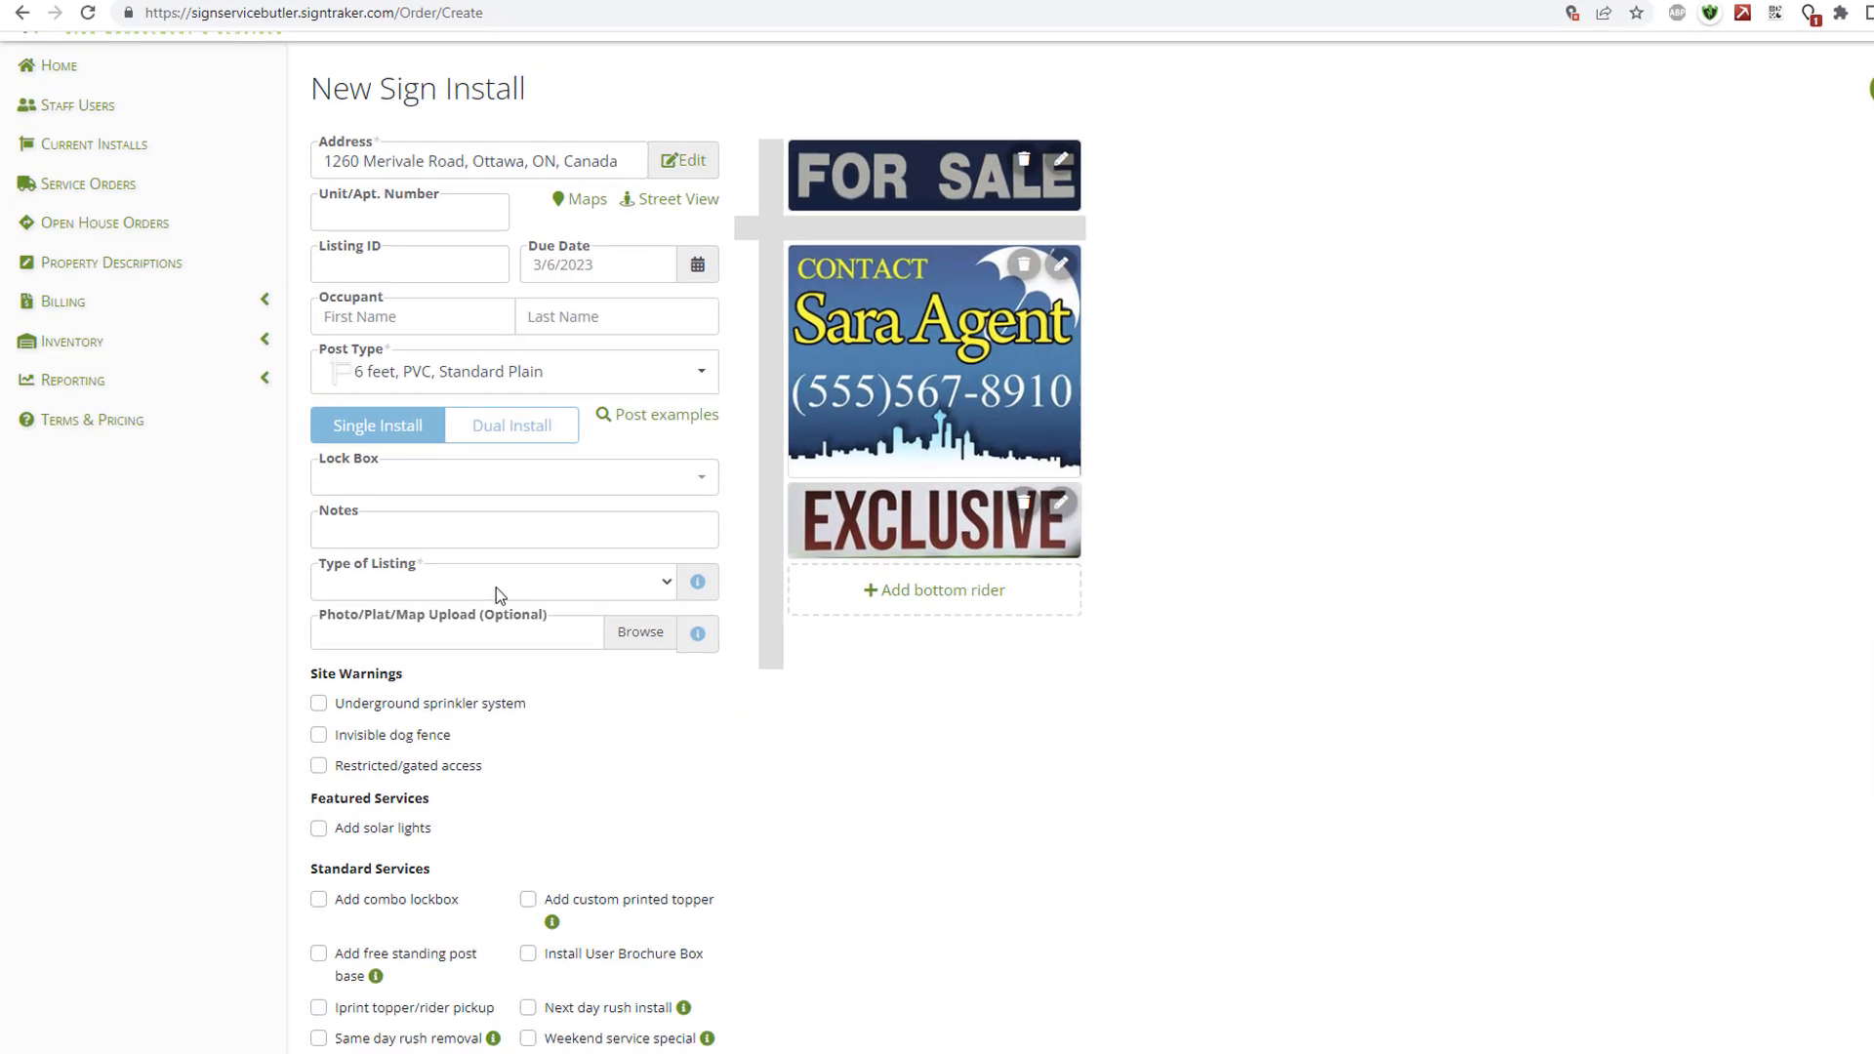
{"action": "left_click", "coordinate": [497, 585]}
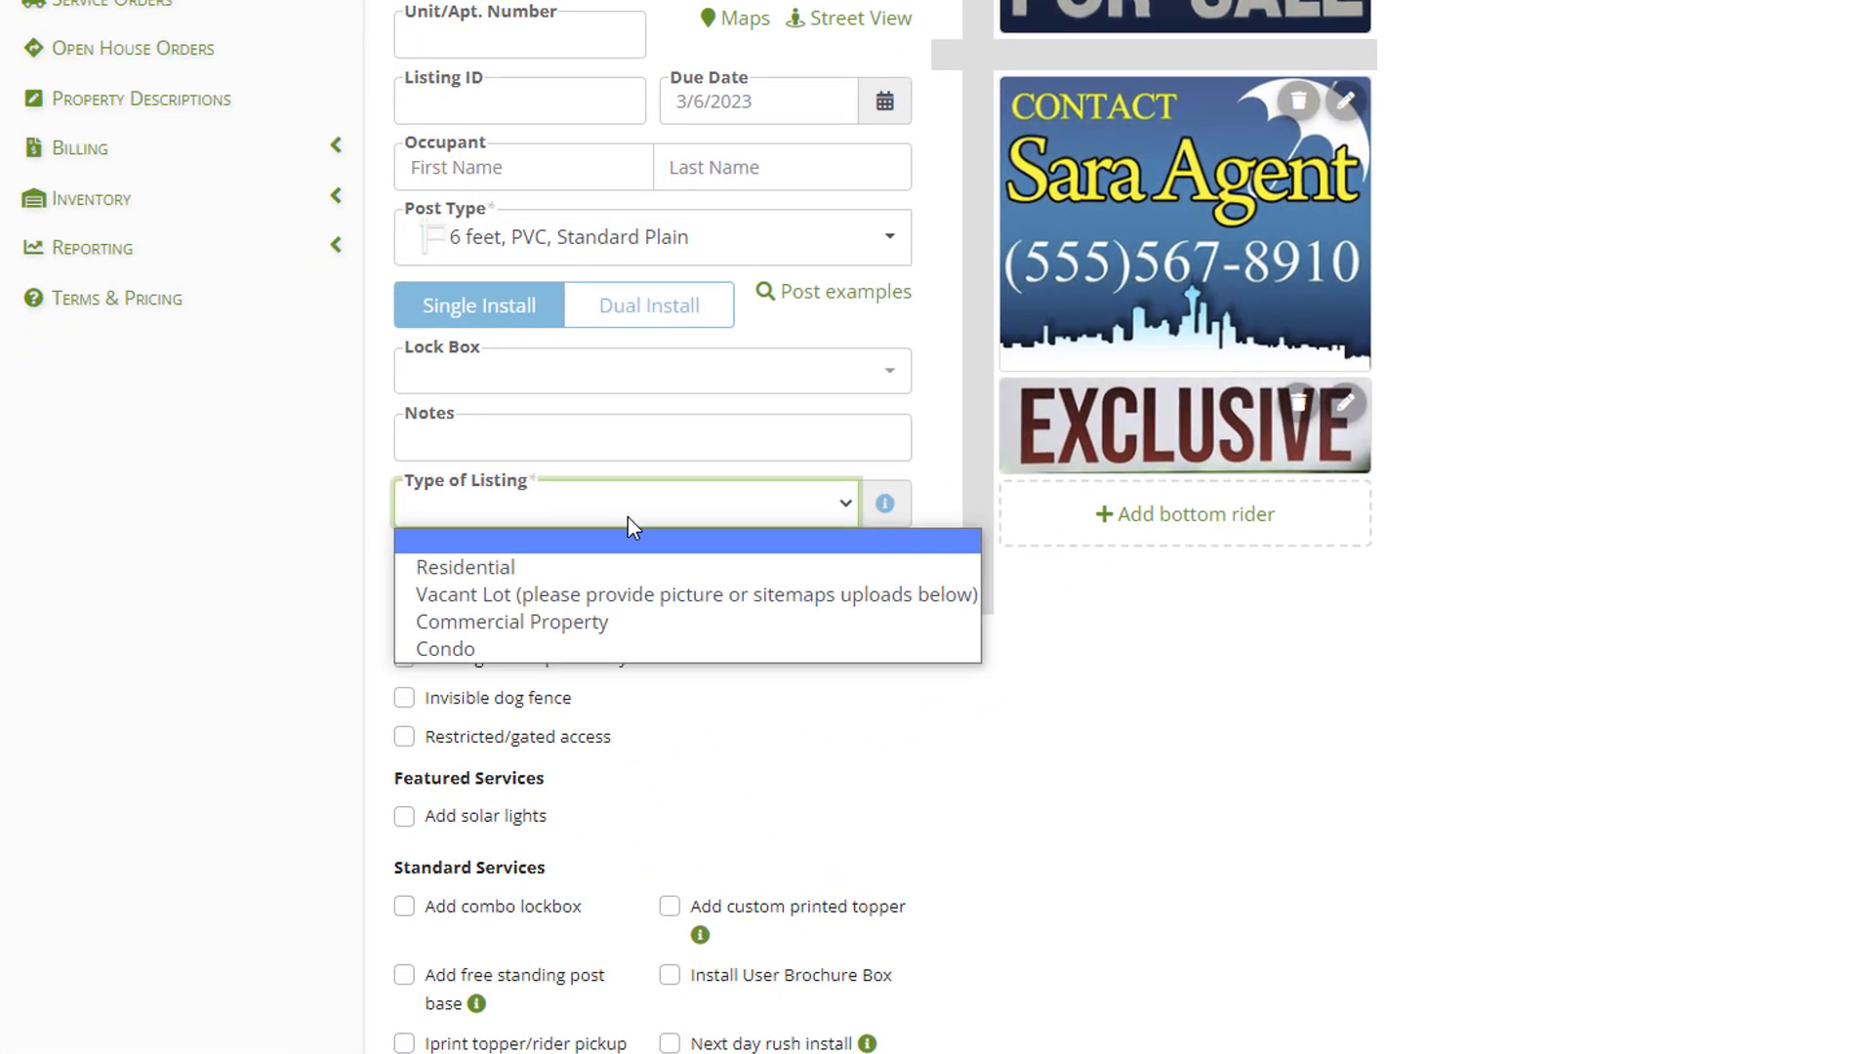
{"action": "left_click", "coordinate": [622, 571]}
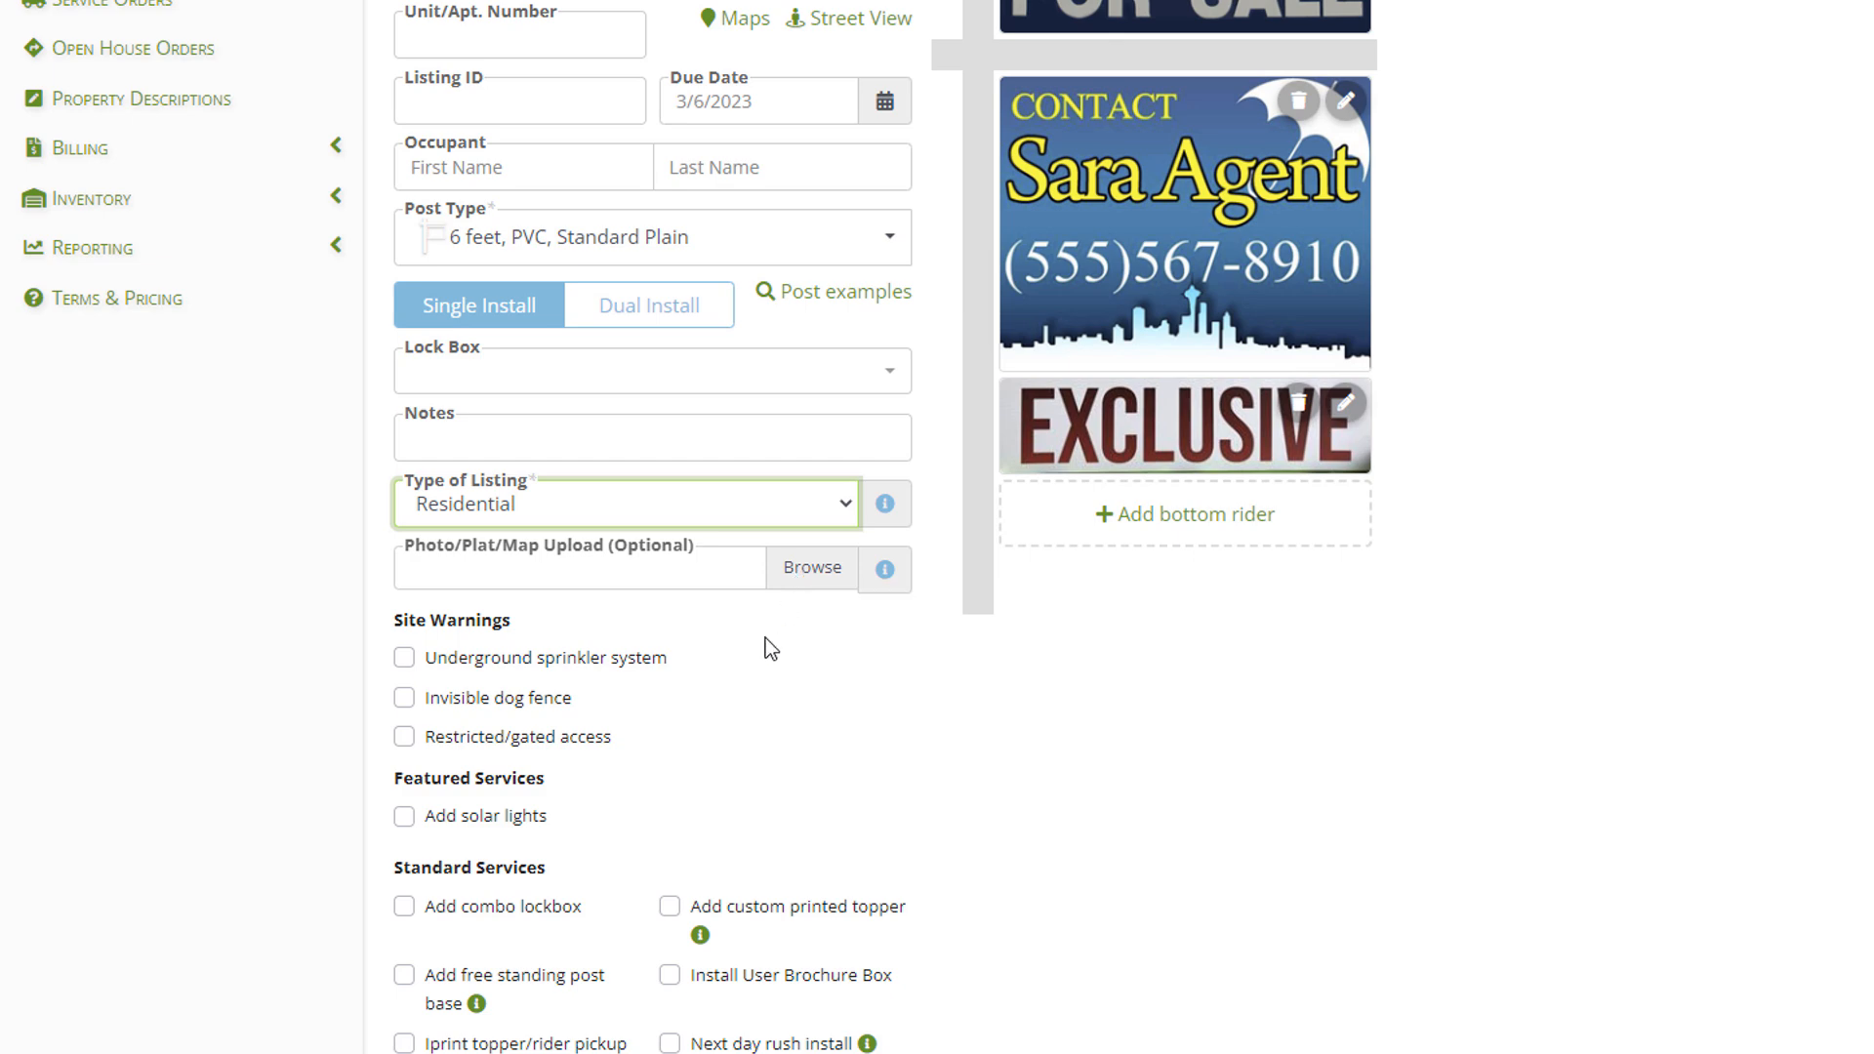
{"action": "scroll", "coordinate": [756, 634], "scroll_direction": "down", "scroll_amount": 3}
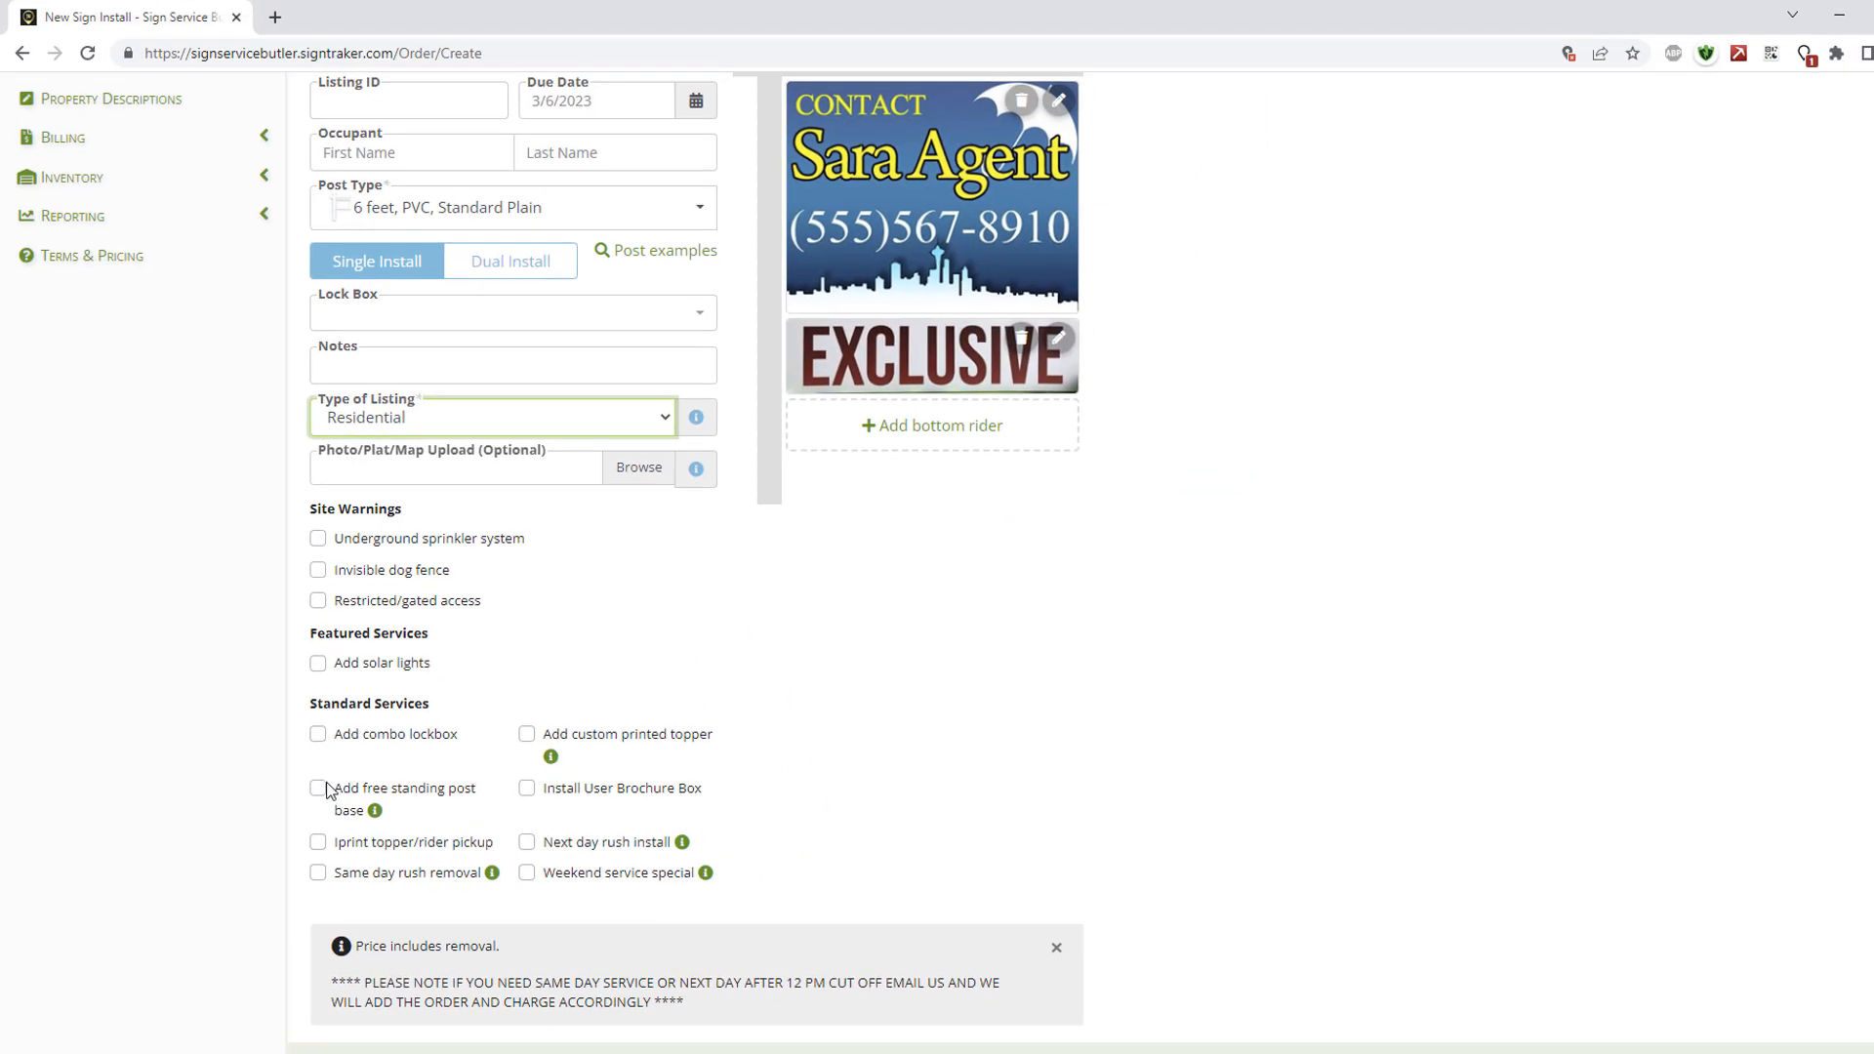
Try adding a free standing post base, then remove it again.
{"action": "left_click", "coordinate": [319, 788]}
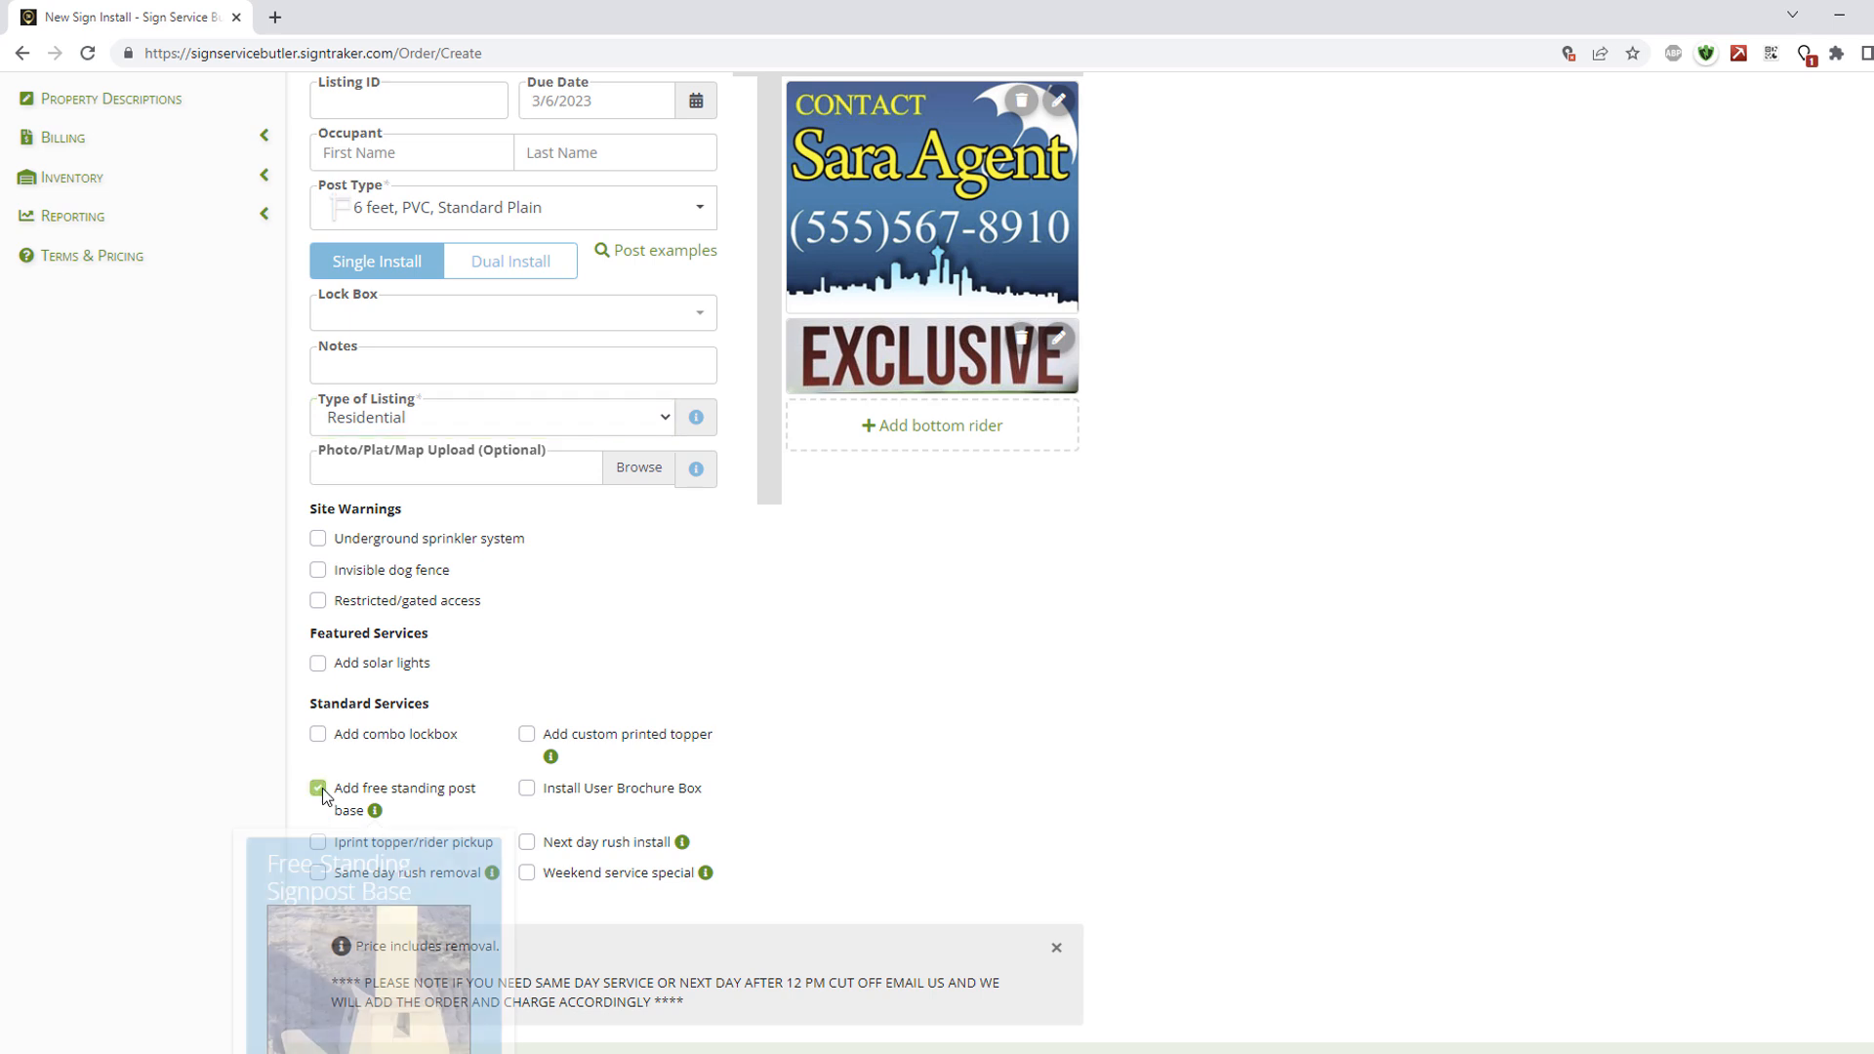
{"action": "scroll", "coordinate": [344, 758], "scroll_direction": "down", "scroll_amount": 1}
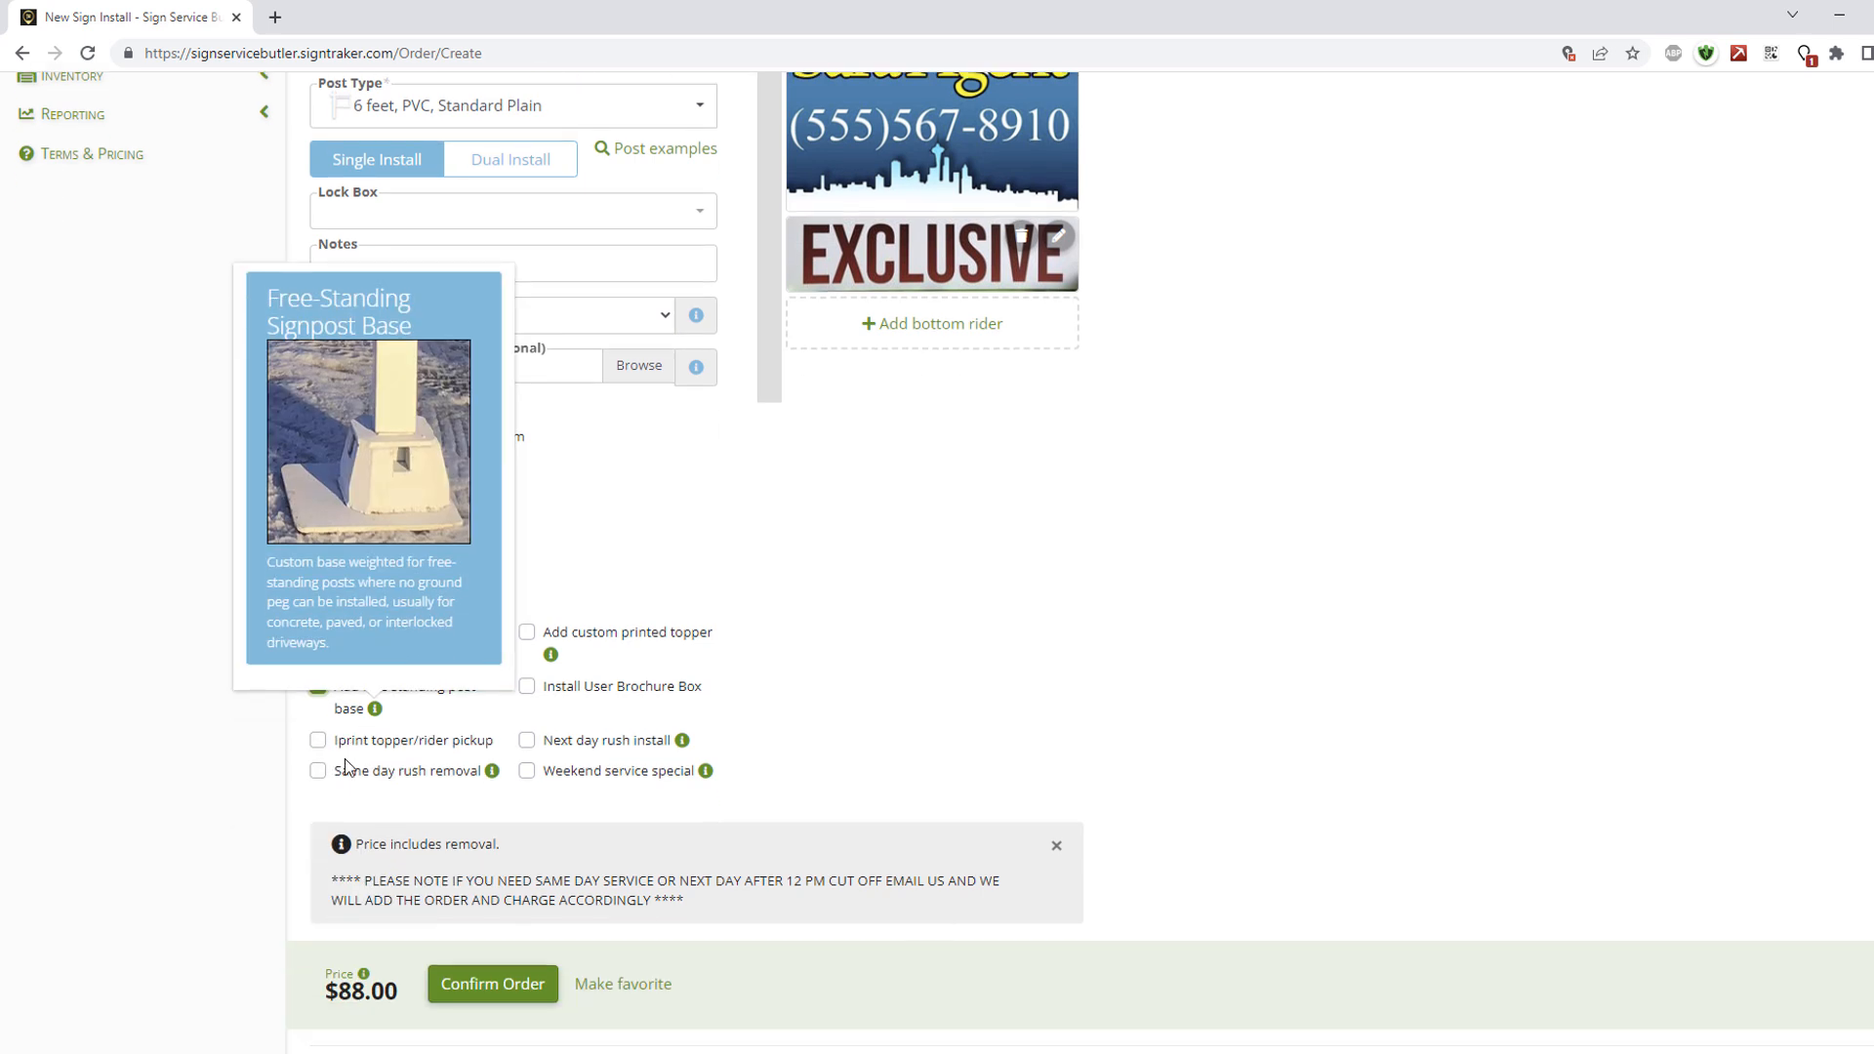
{"action": "left_click", "coordinate": [659, 454]}
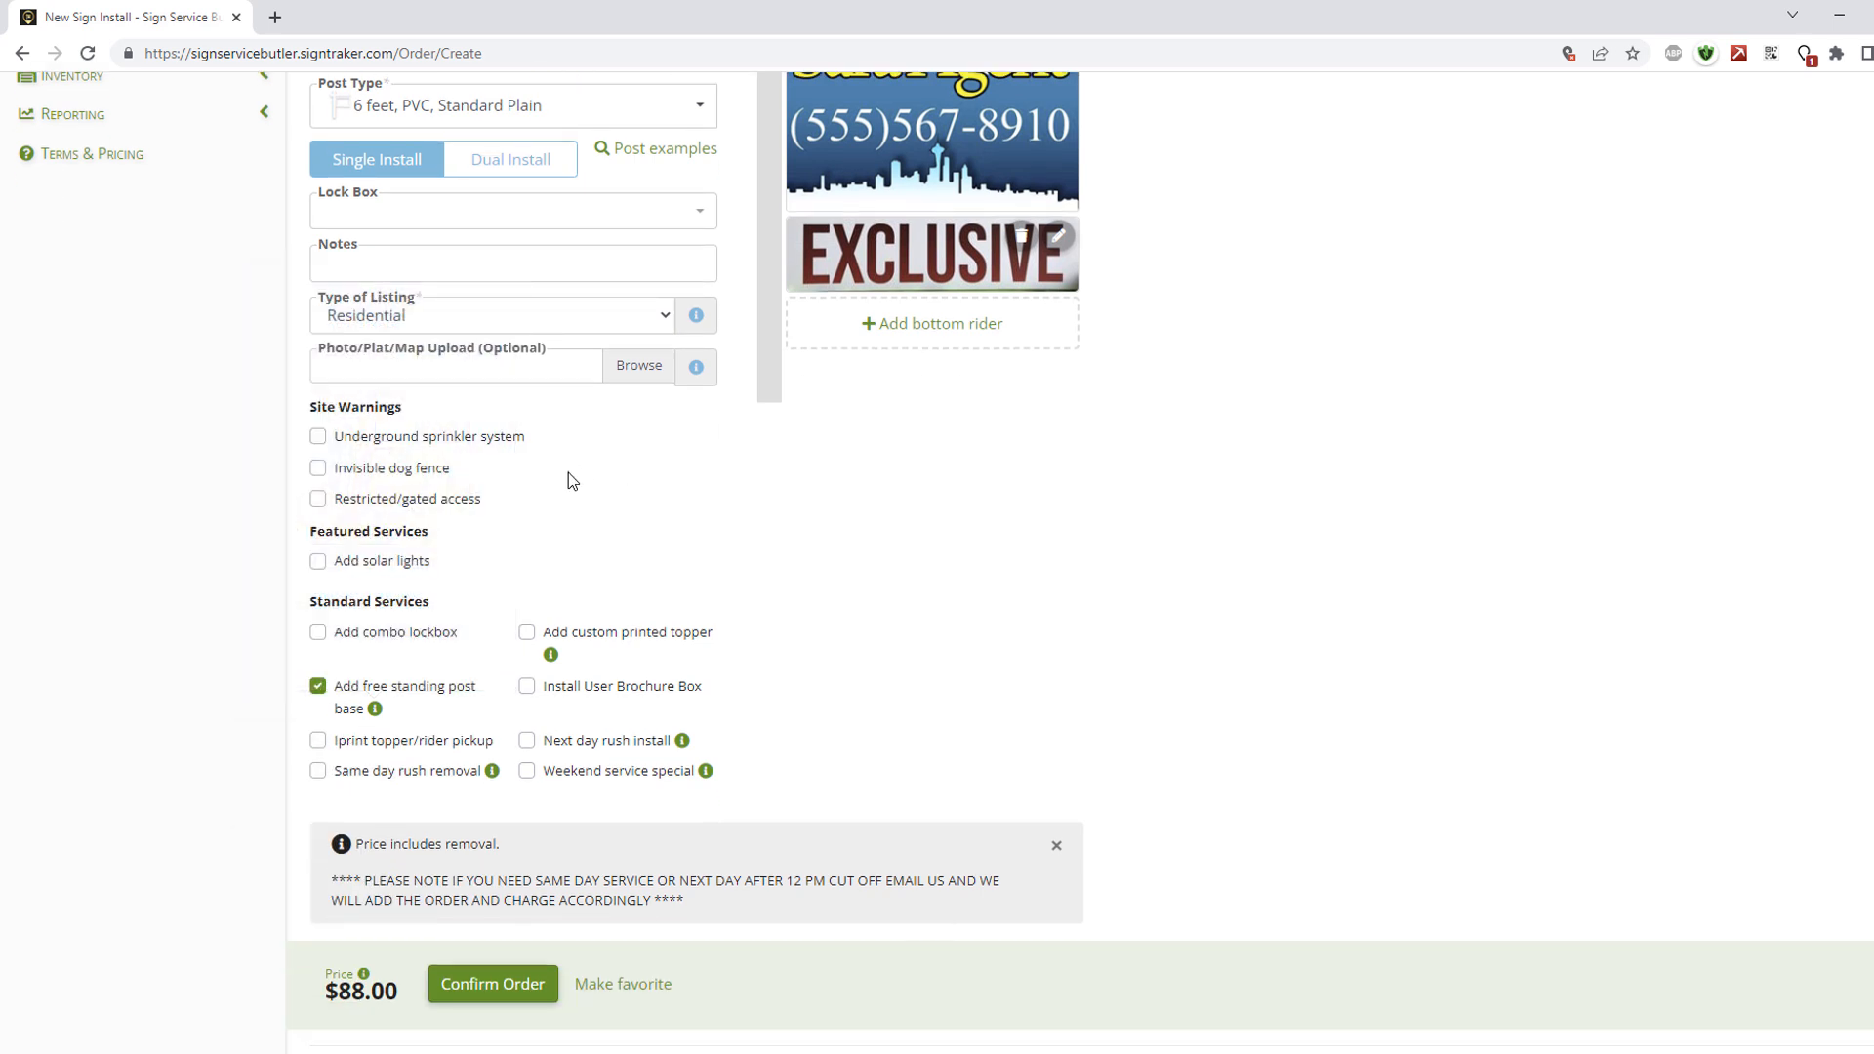
{"action": "left_click", "coordinate": [320, 687]}
Skip saving a favourite template, place the $68.00 install order, and return home.
{"action": "left_click", "coordinate": [482, 985]}
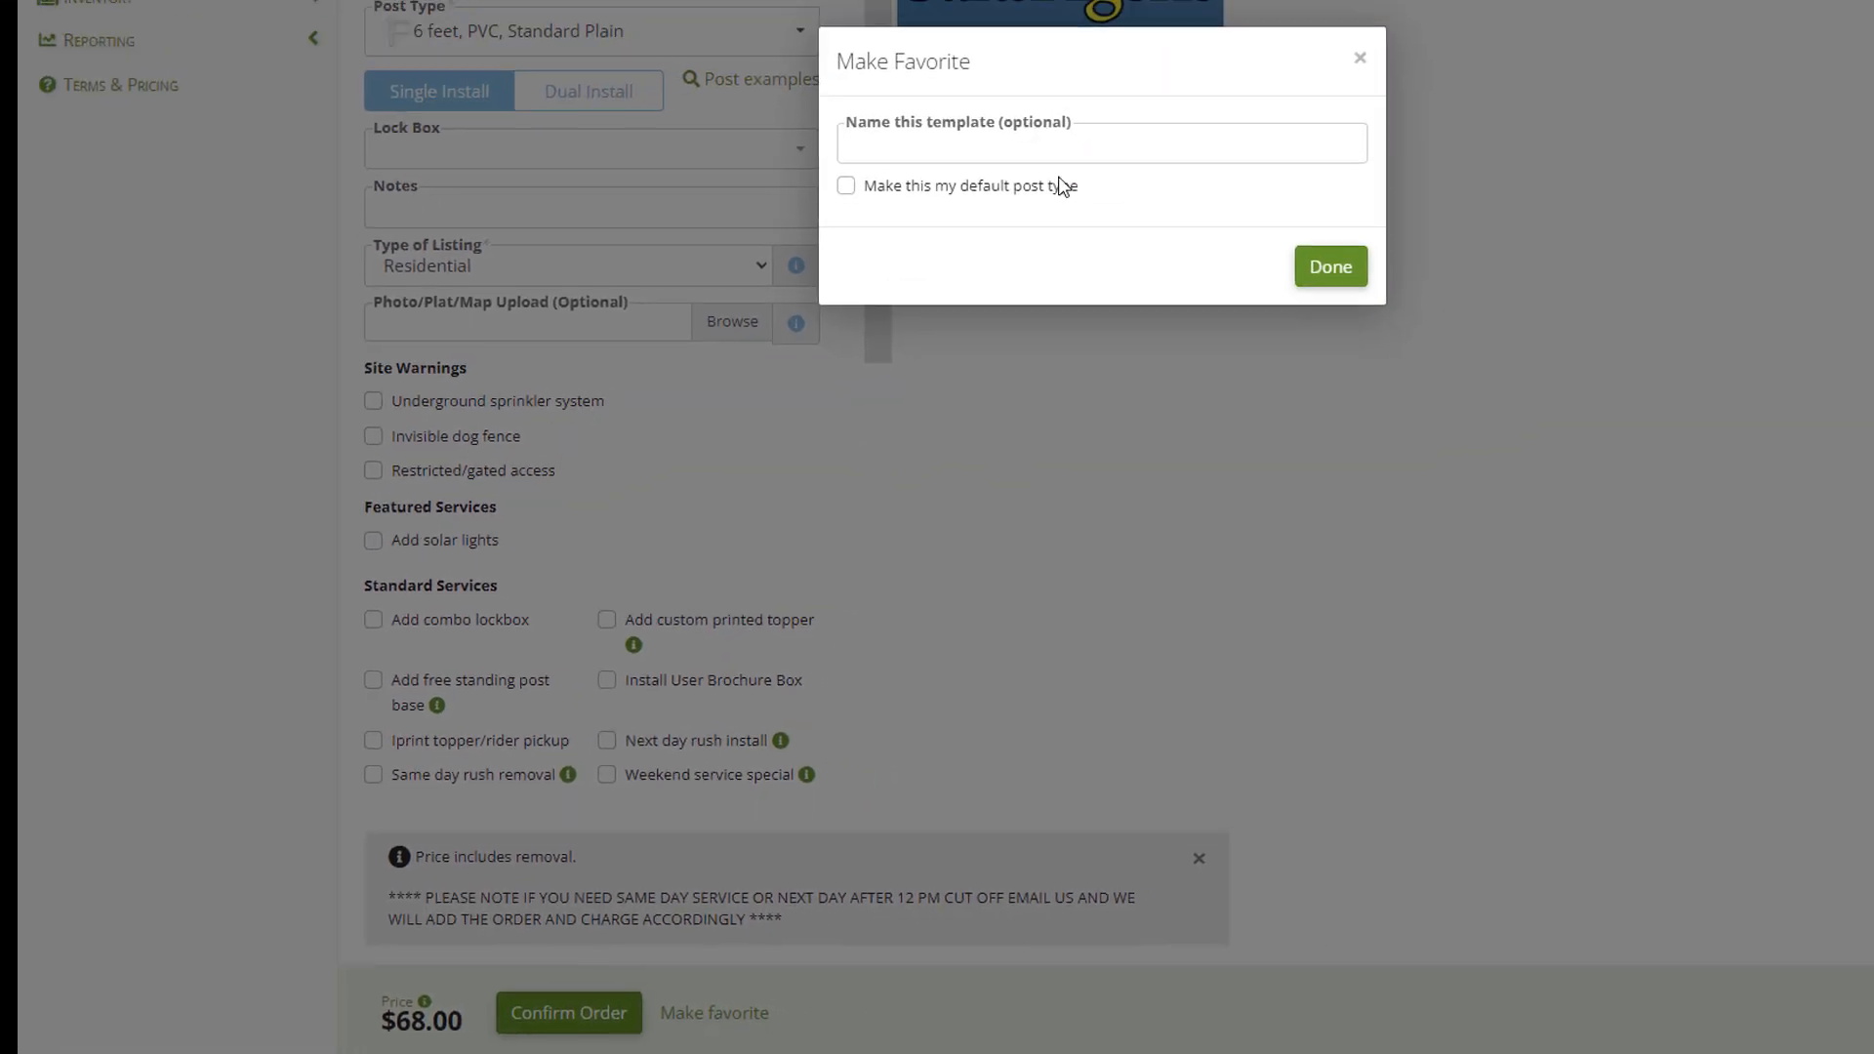
{"action": "left_click", "coordinate": [1240, 135]}
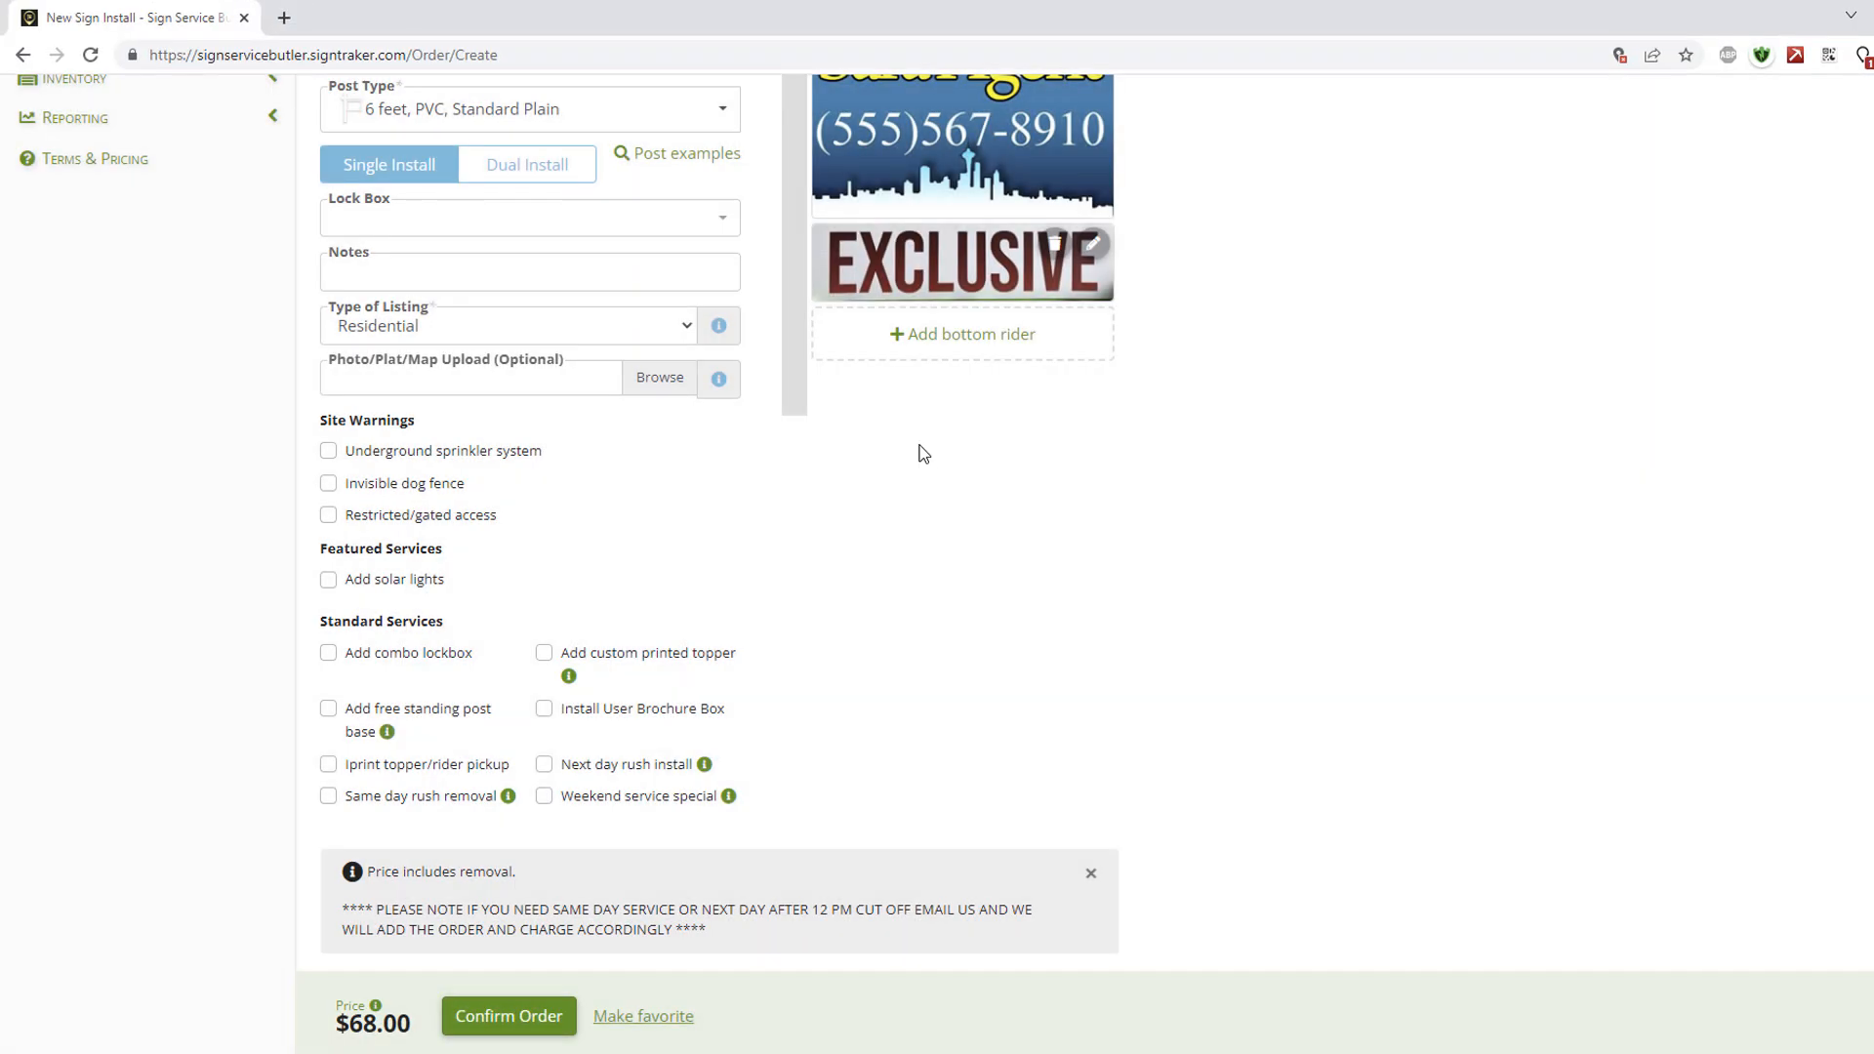
{"action": "left_click", "coordinate": [488, 1015]}
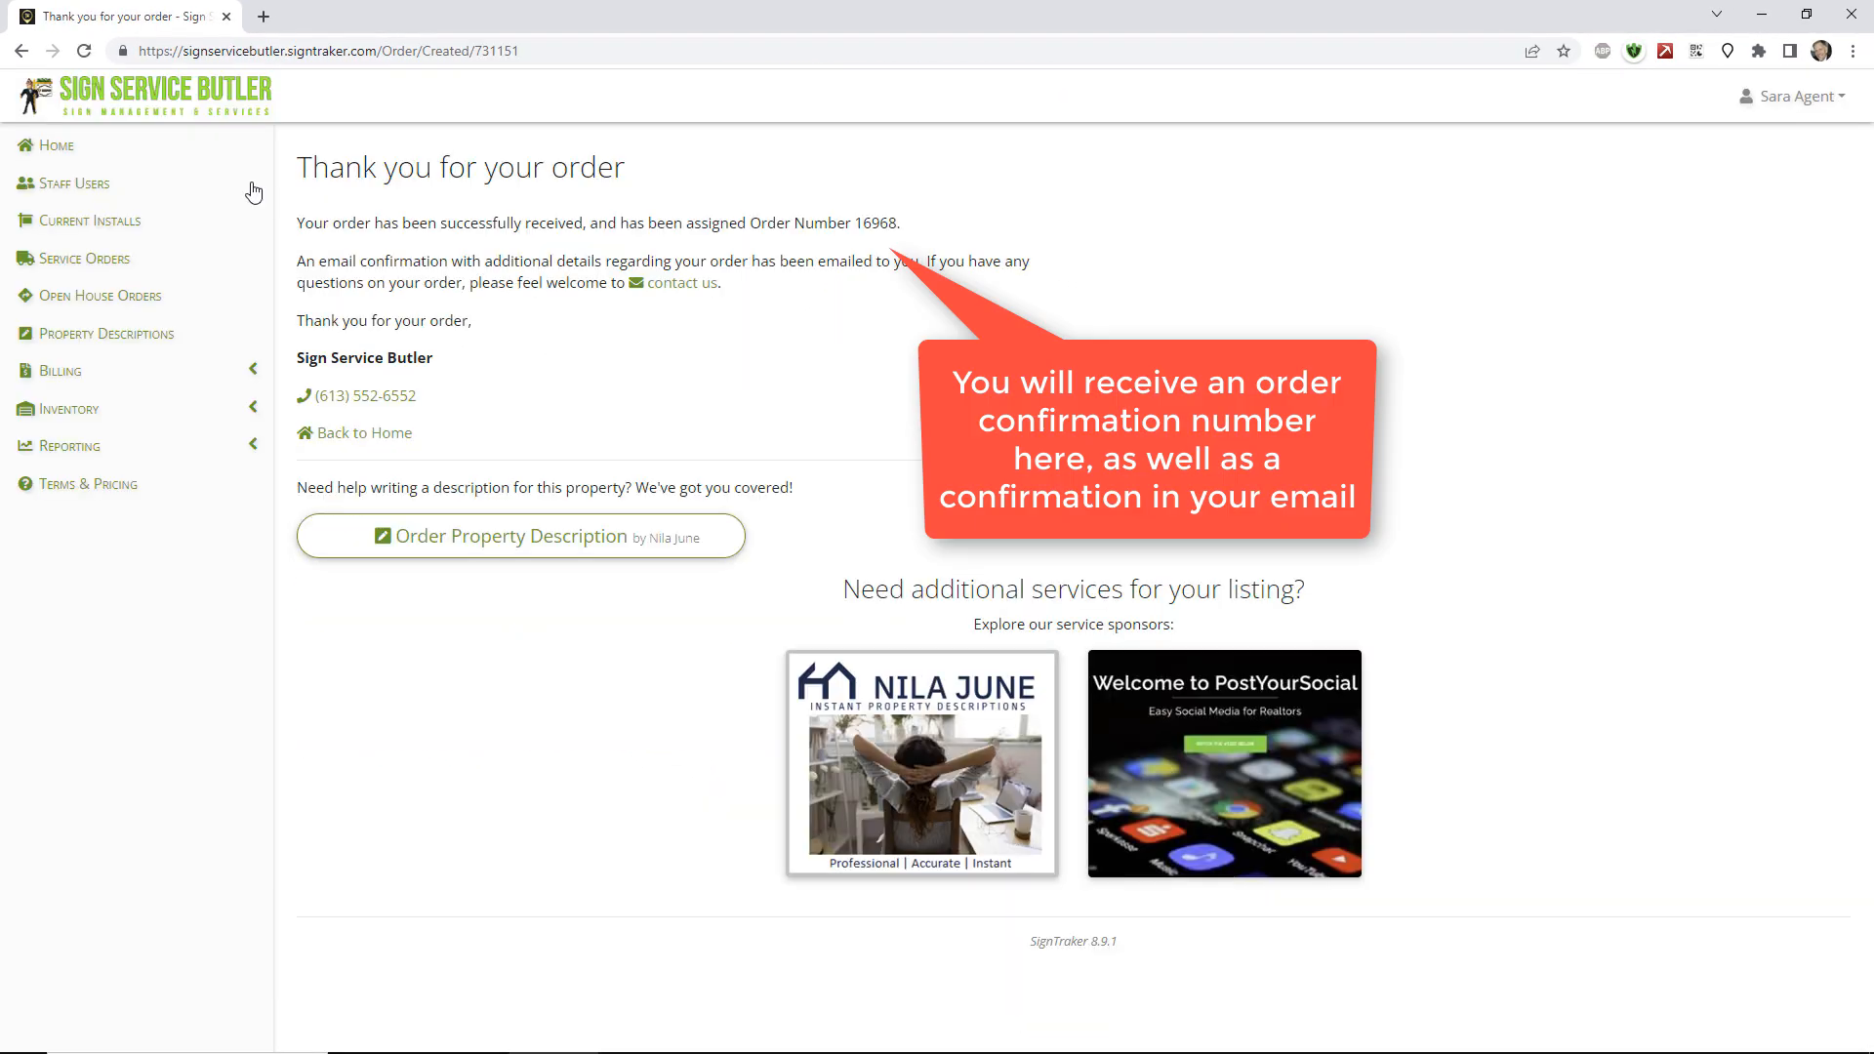
{"action": "left_click", "coordinate": [200, 149]}
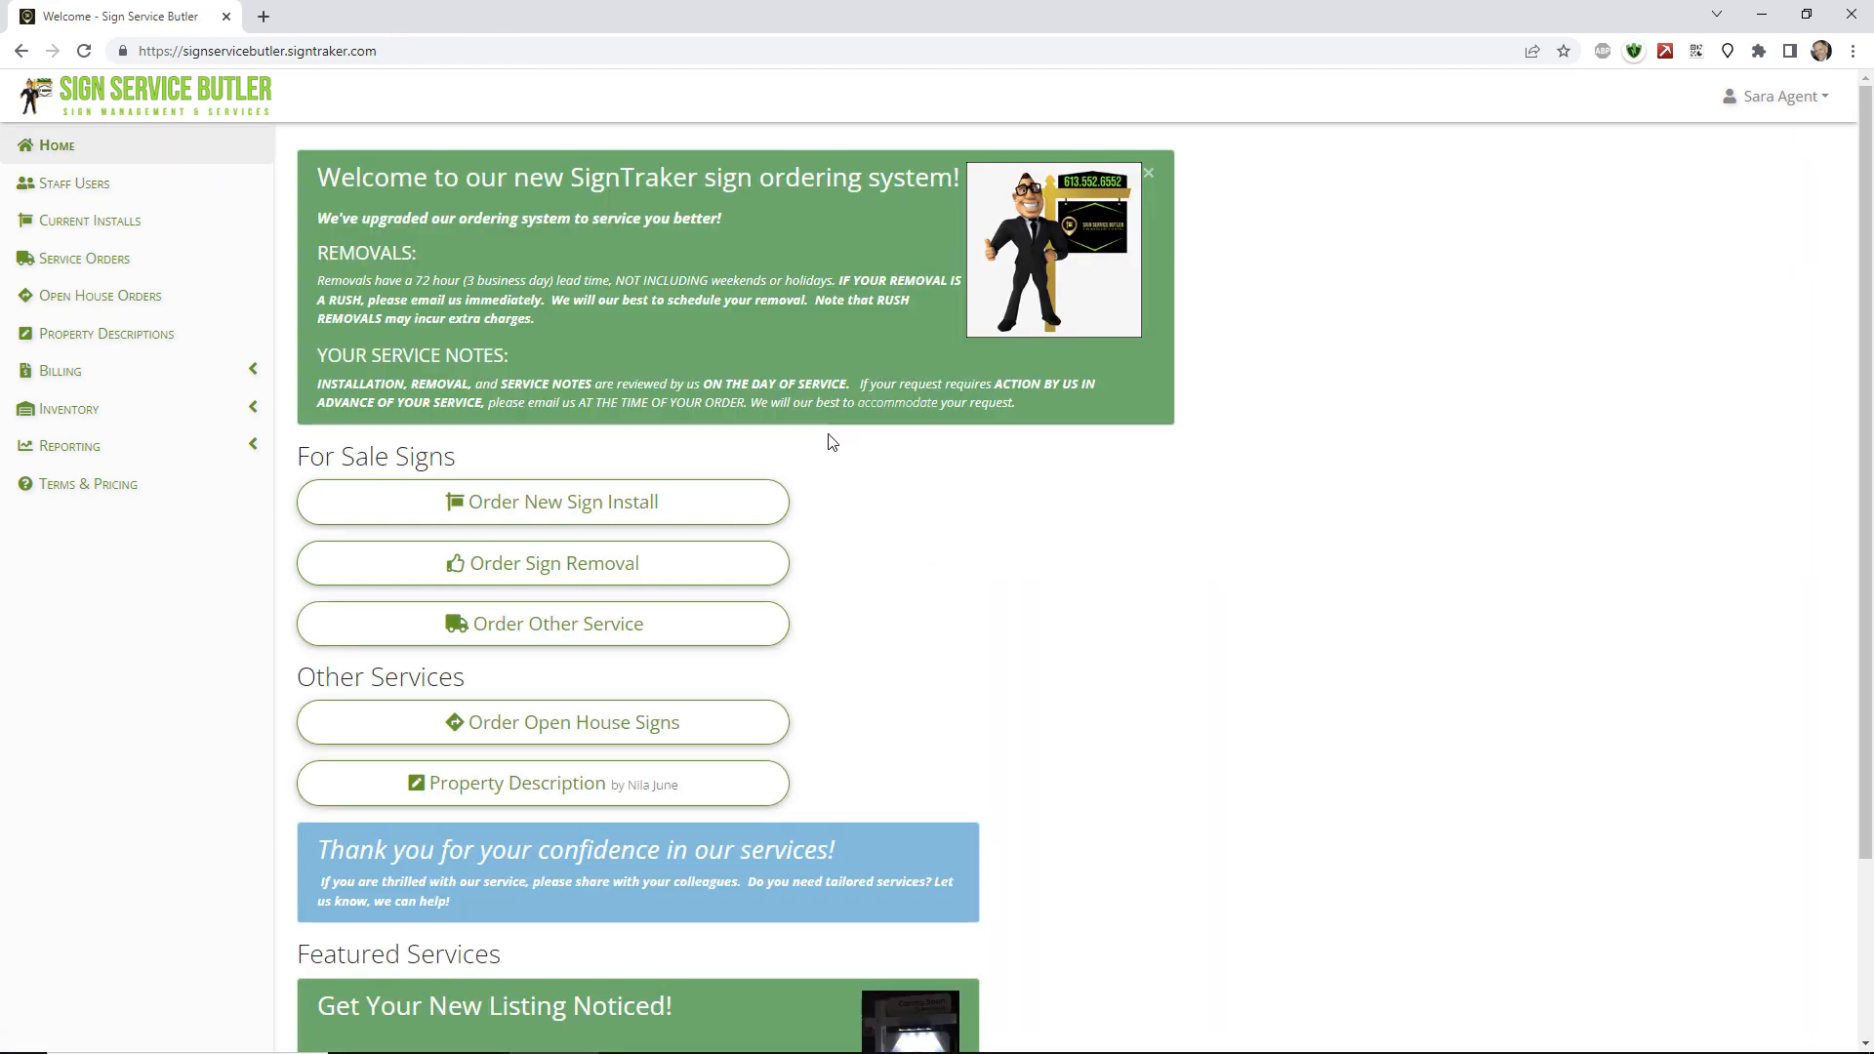
{"action": "left_click", "coordinate": [728, 576]}
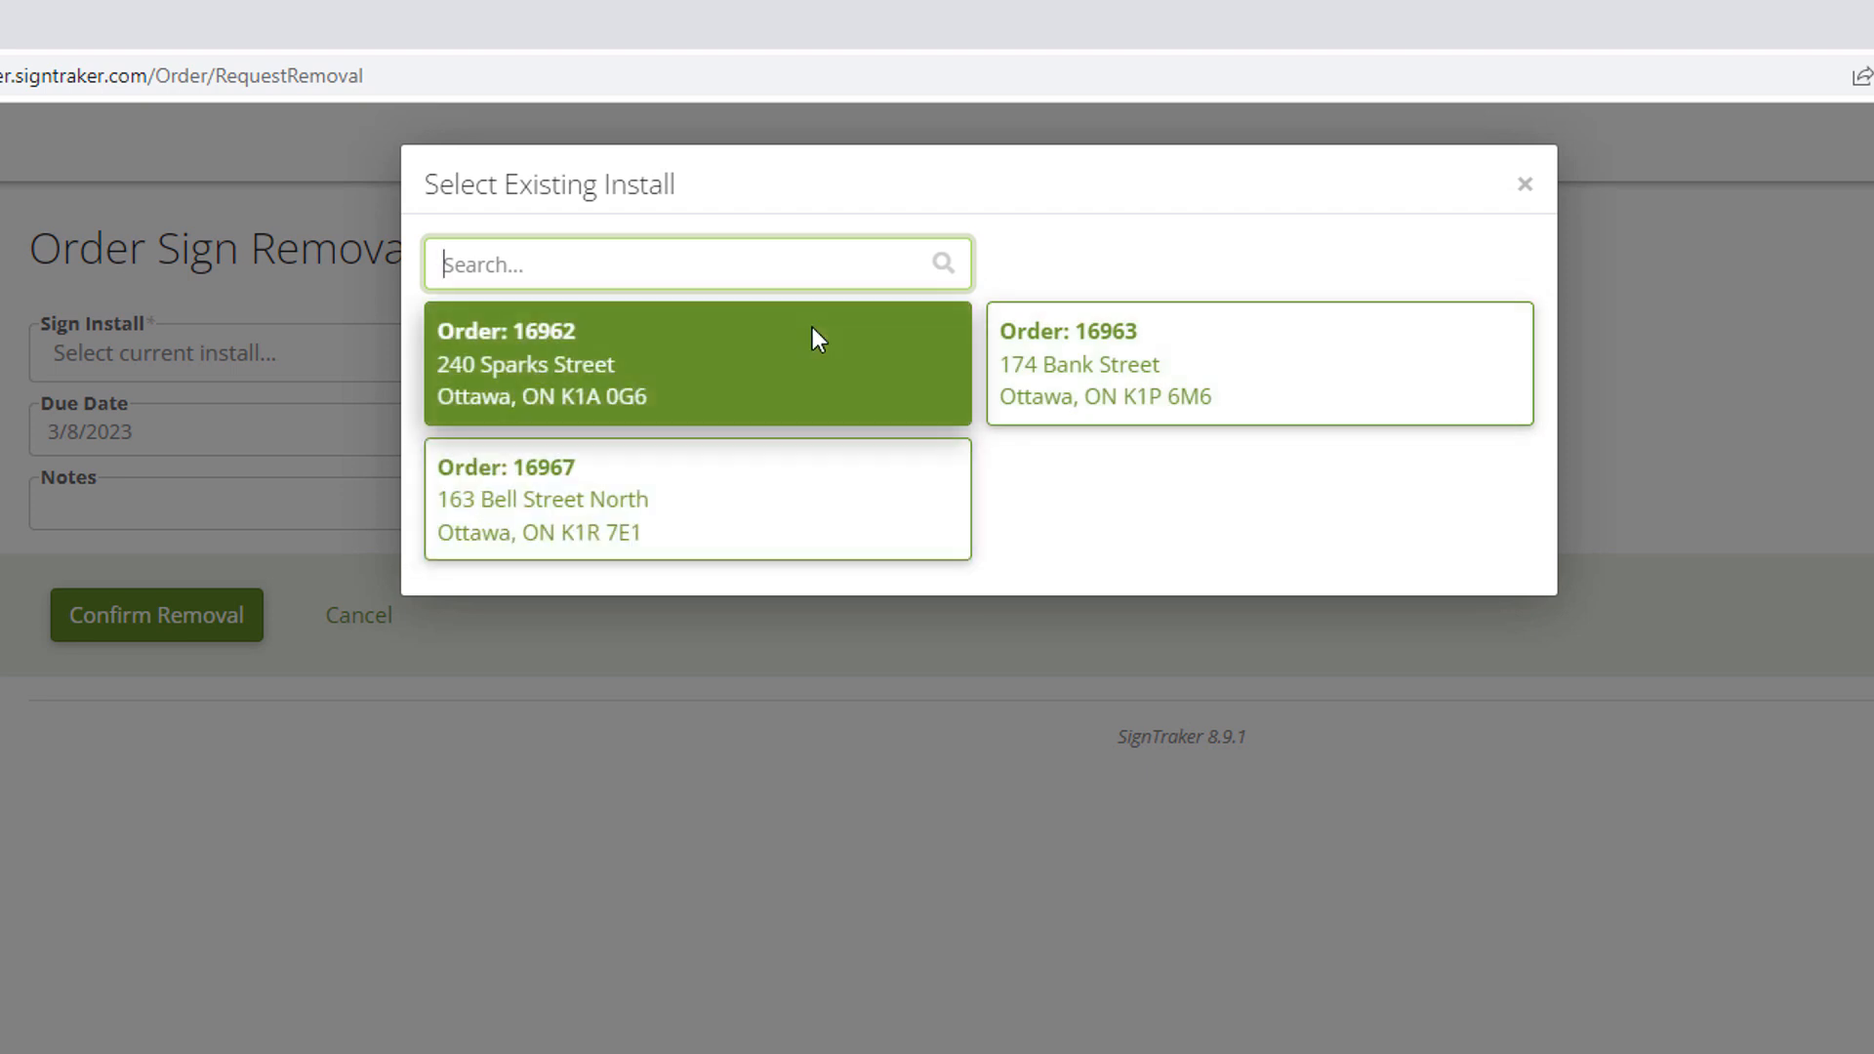
{"action": "left_click", "coordinate": [812, 330]}
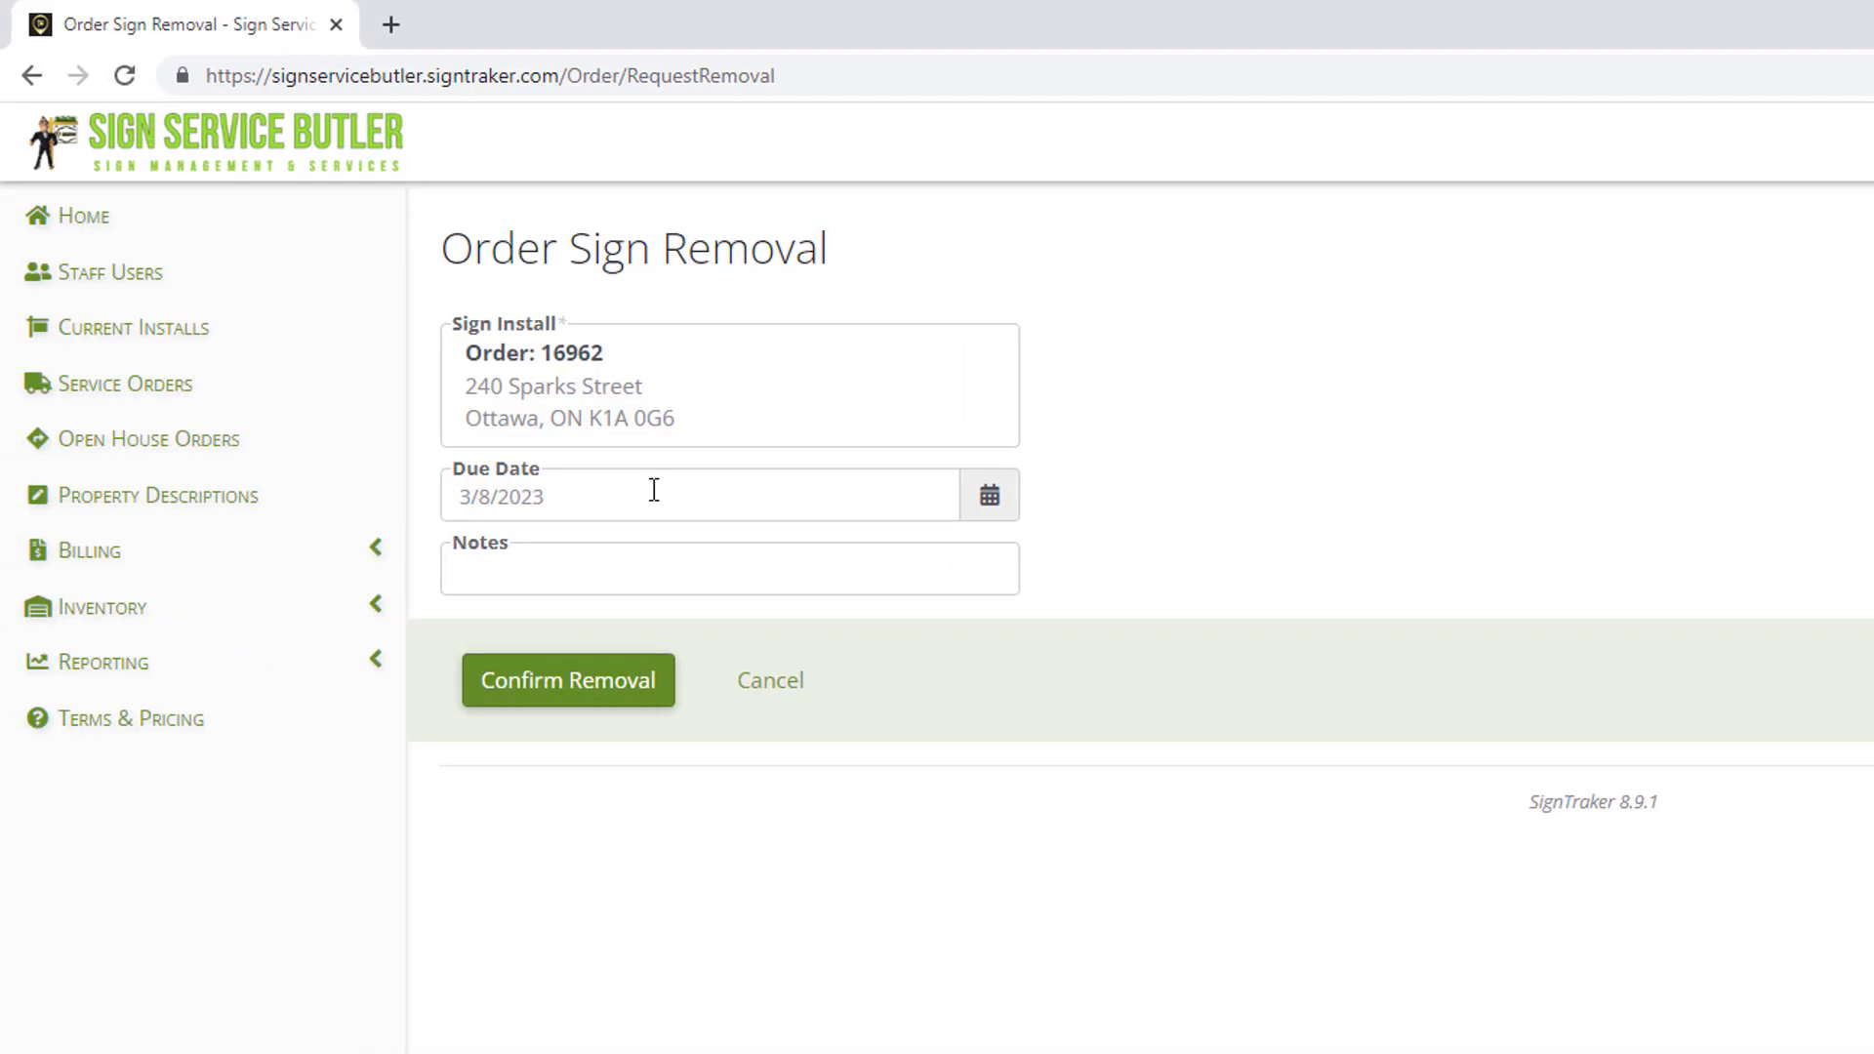
{"action": "left_click", "coordinate": [654, 491]}
{"action": "left_click", "coordinate": [896, 566]}
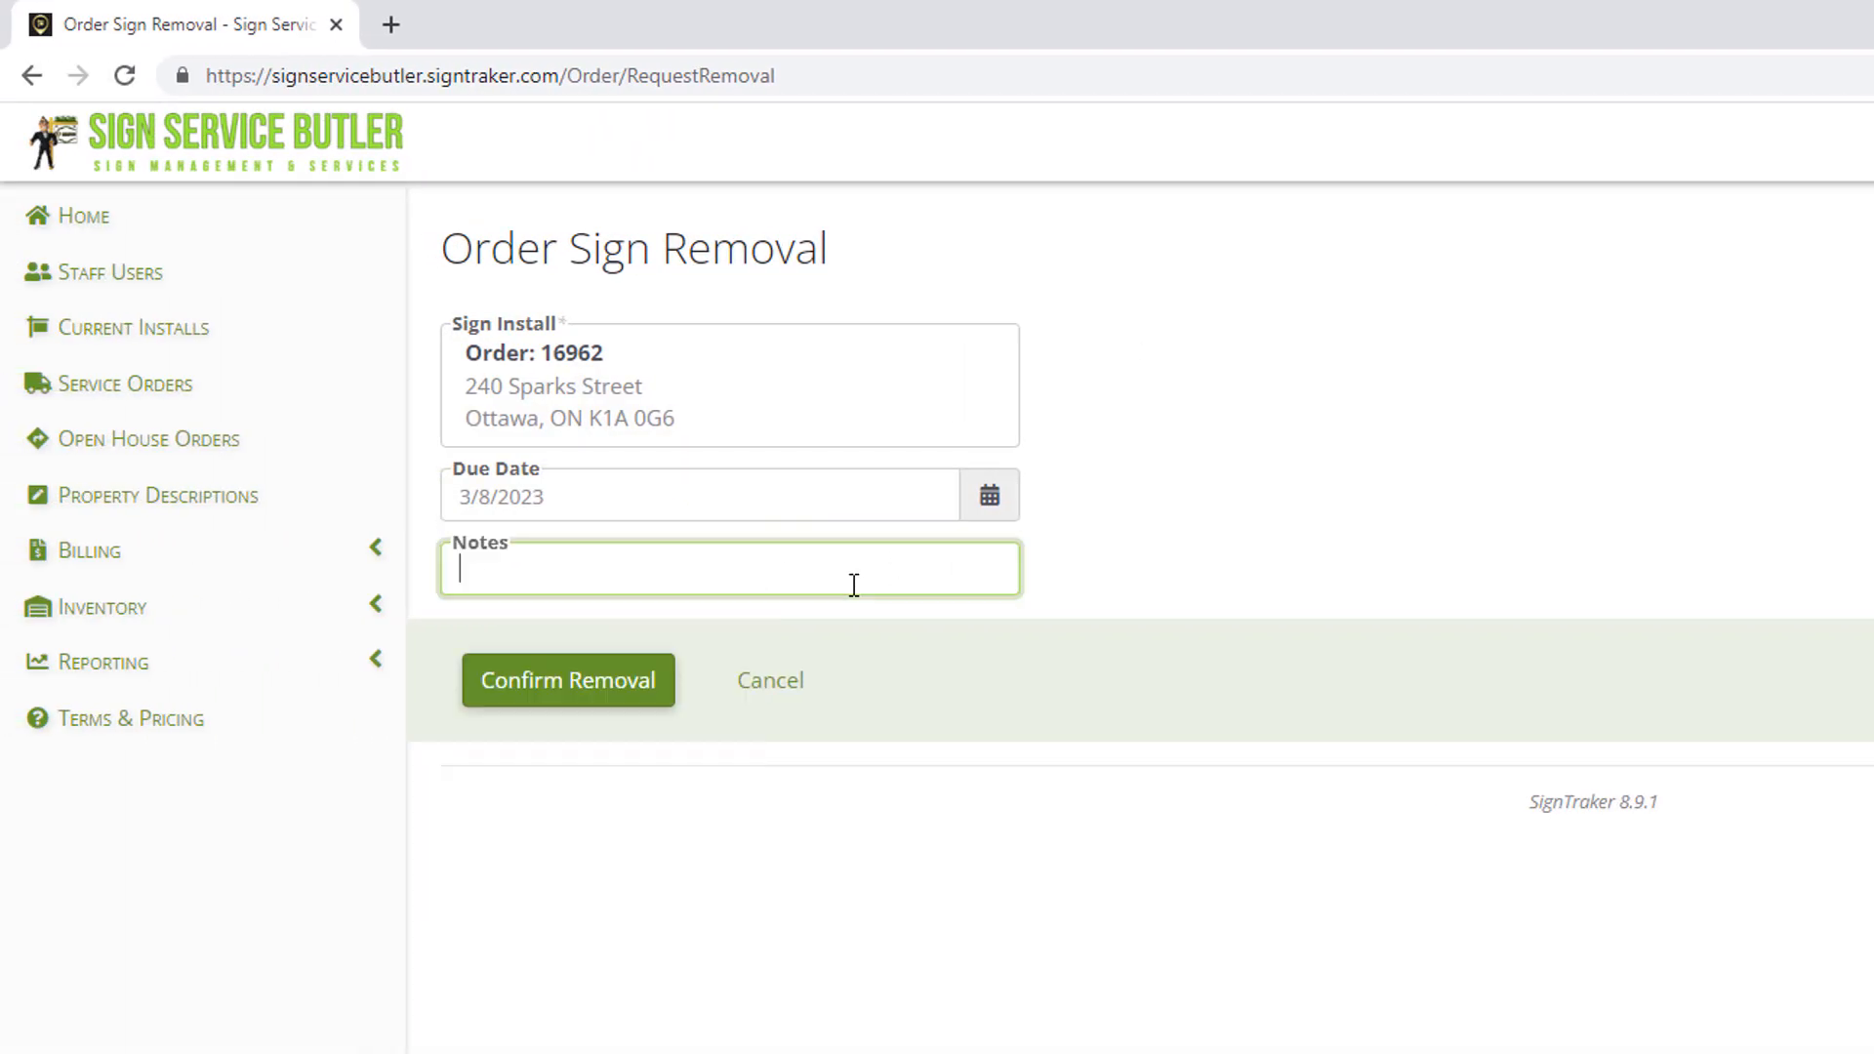
{"action": "left_click", "coordinate": [603, 697]}
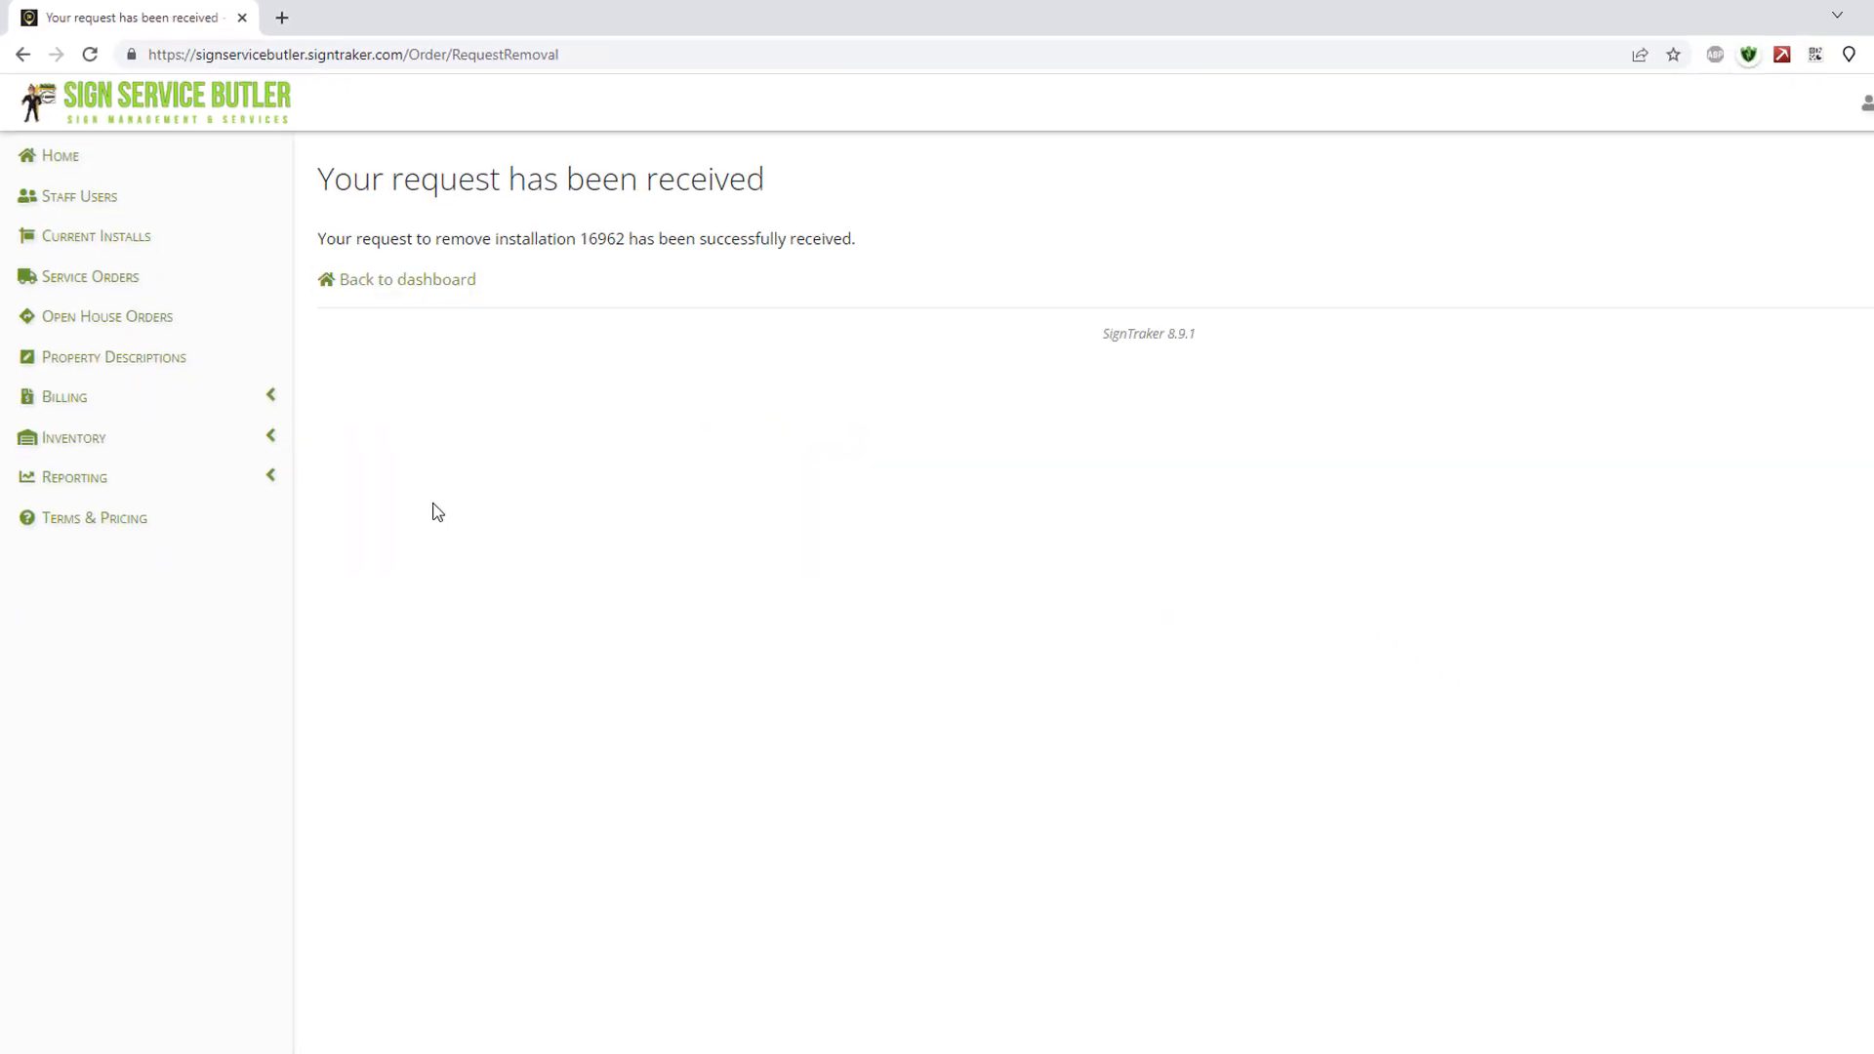
{"action": "left_click", "coordinate": [71, 157]}
{"action": "left_click", "coordinate": [658, 671]}
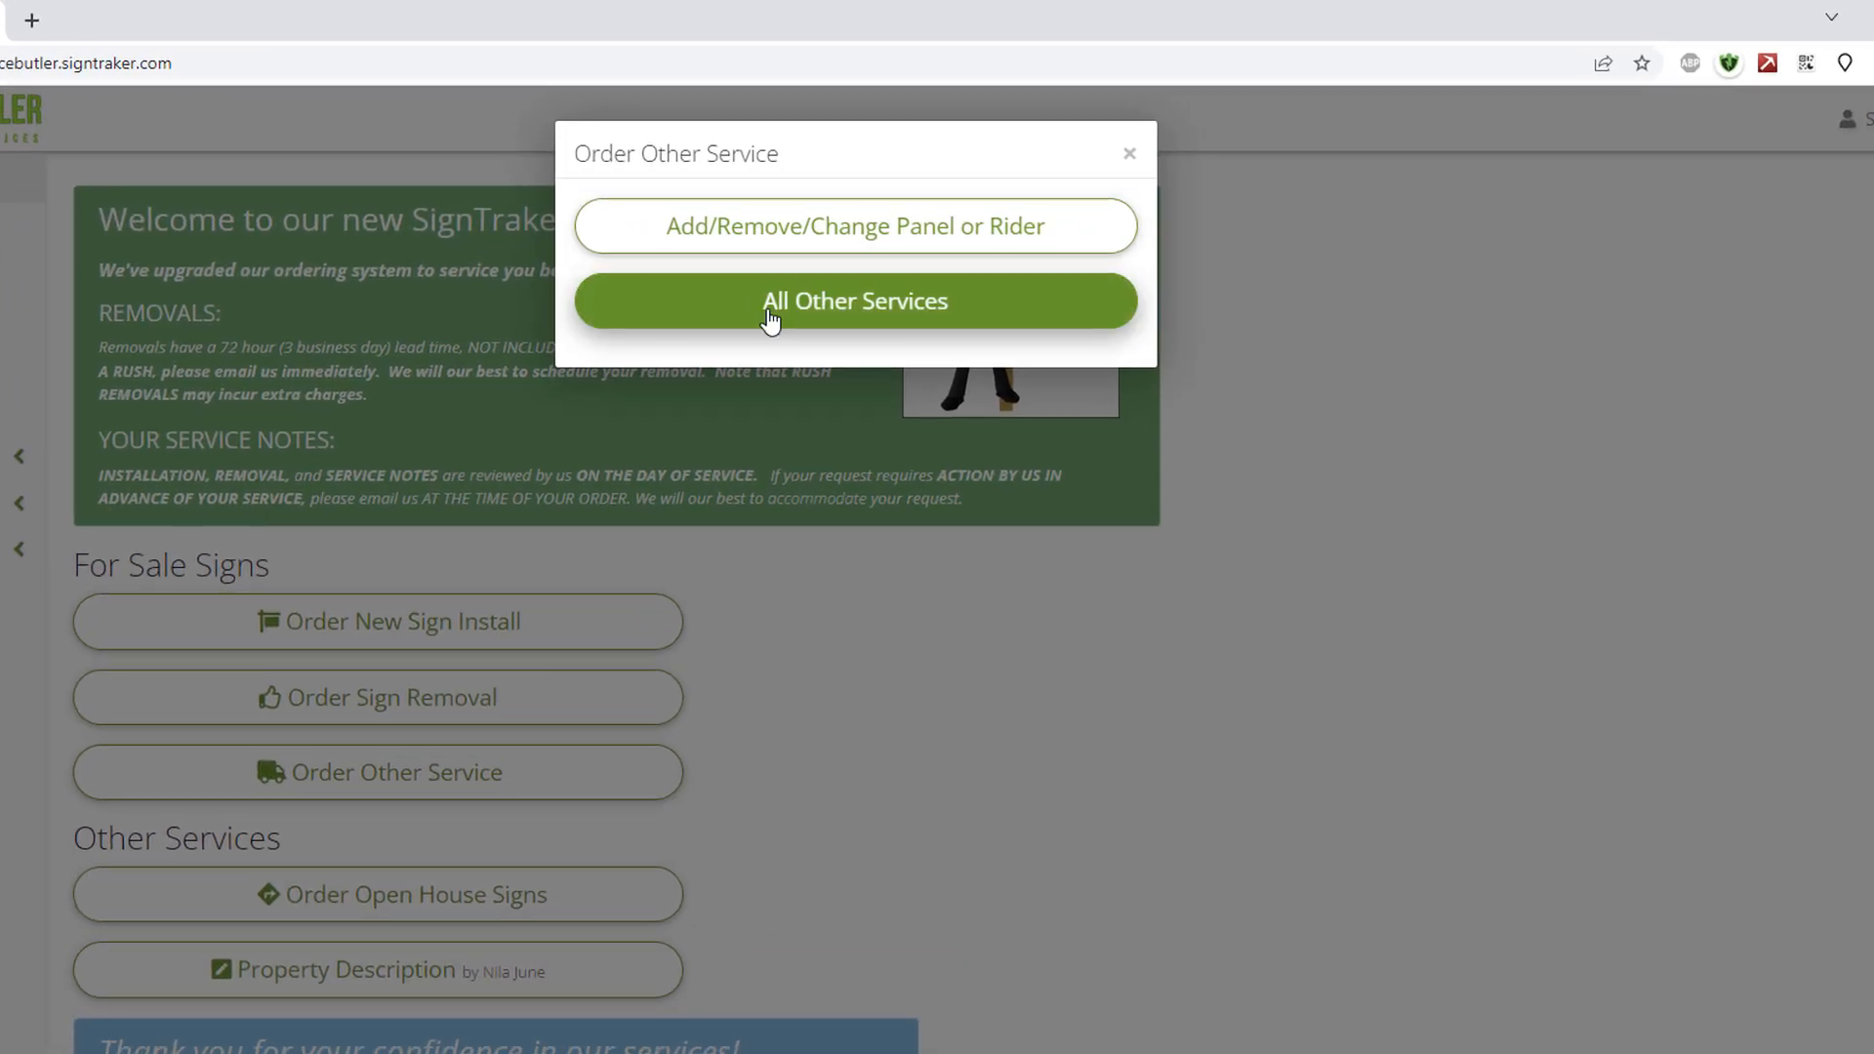
Start an All Other Services order with only Repair Post or Sign checked.
{"action": "left_click", "coordinate": [771, 320]}
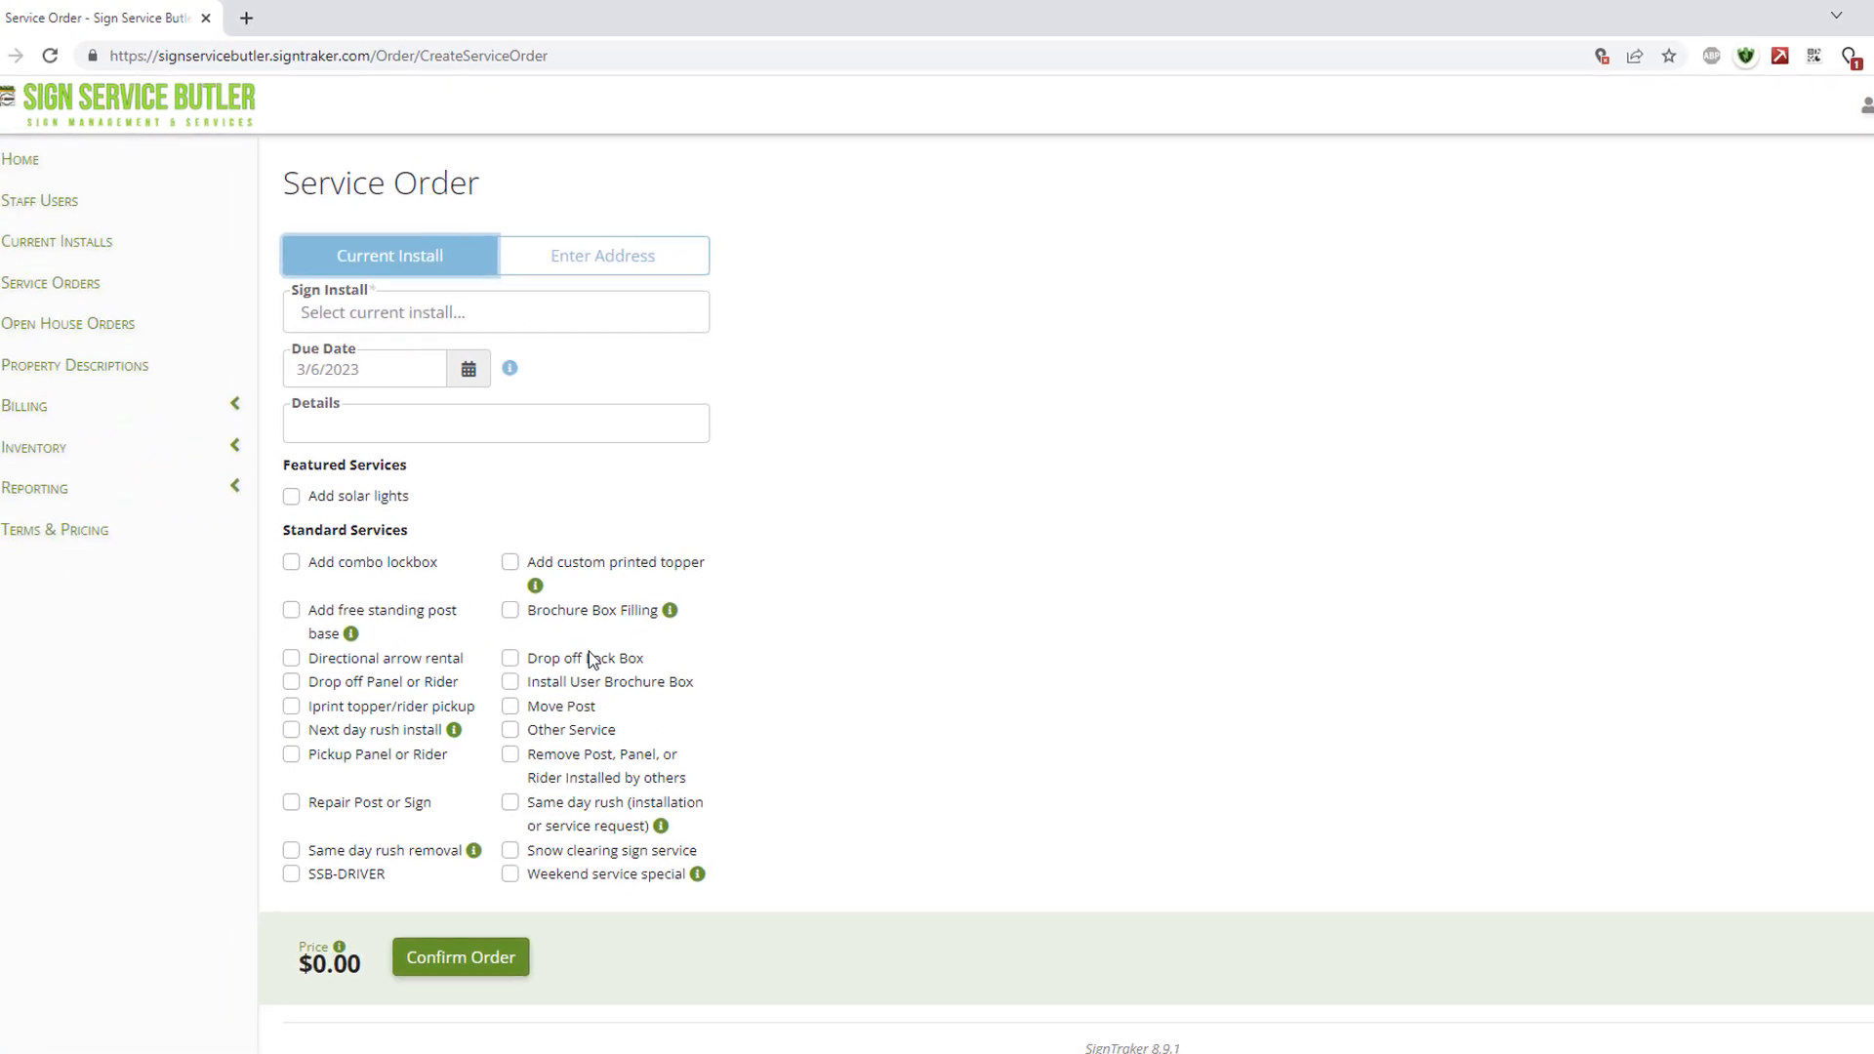
{"action": "left_click", "coordinate": [540, 691]}
{"action": "left_click", "coordinate": [541, 691]}
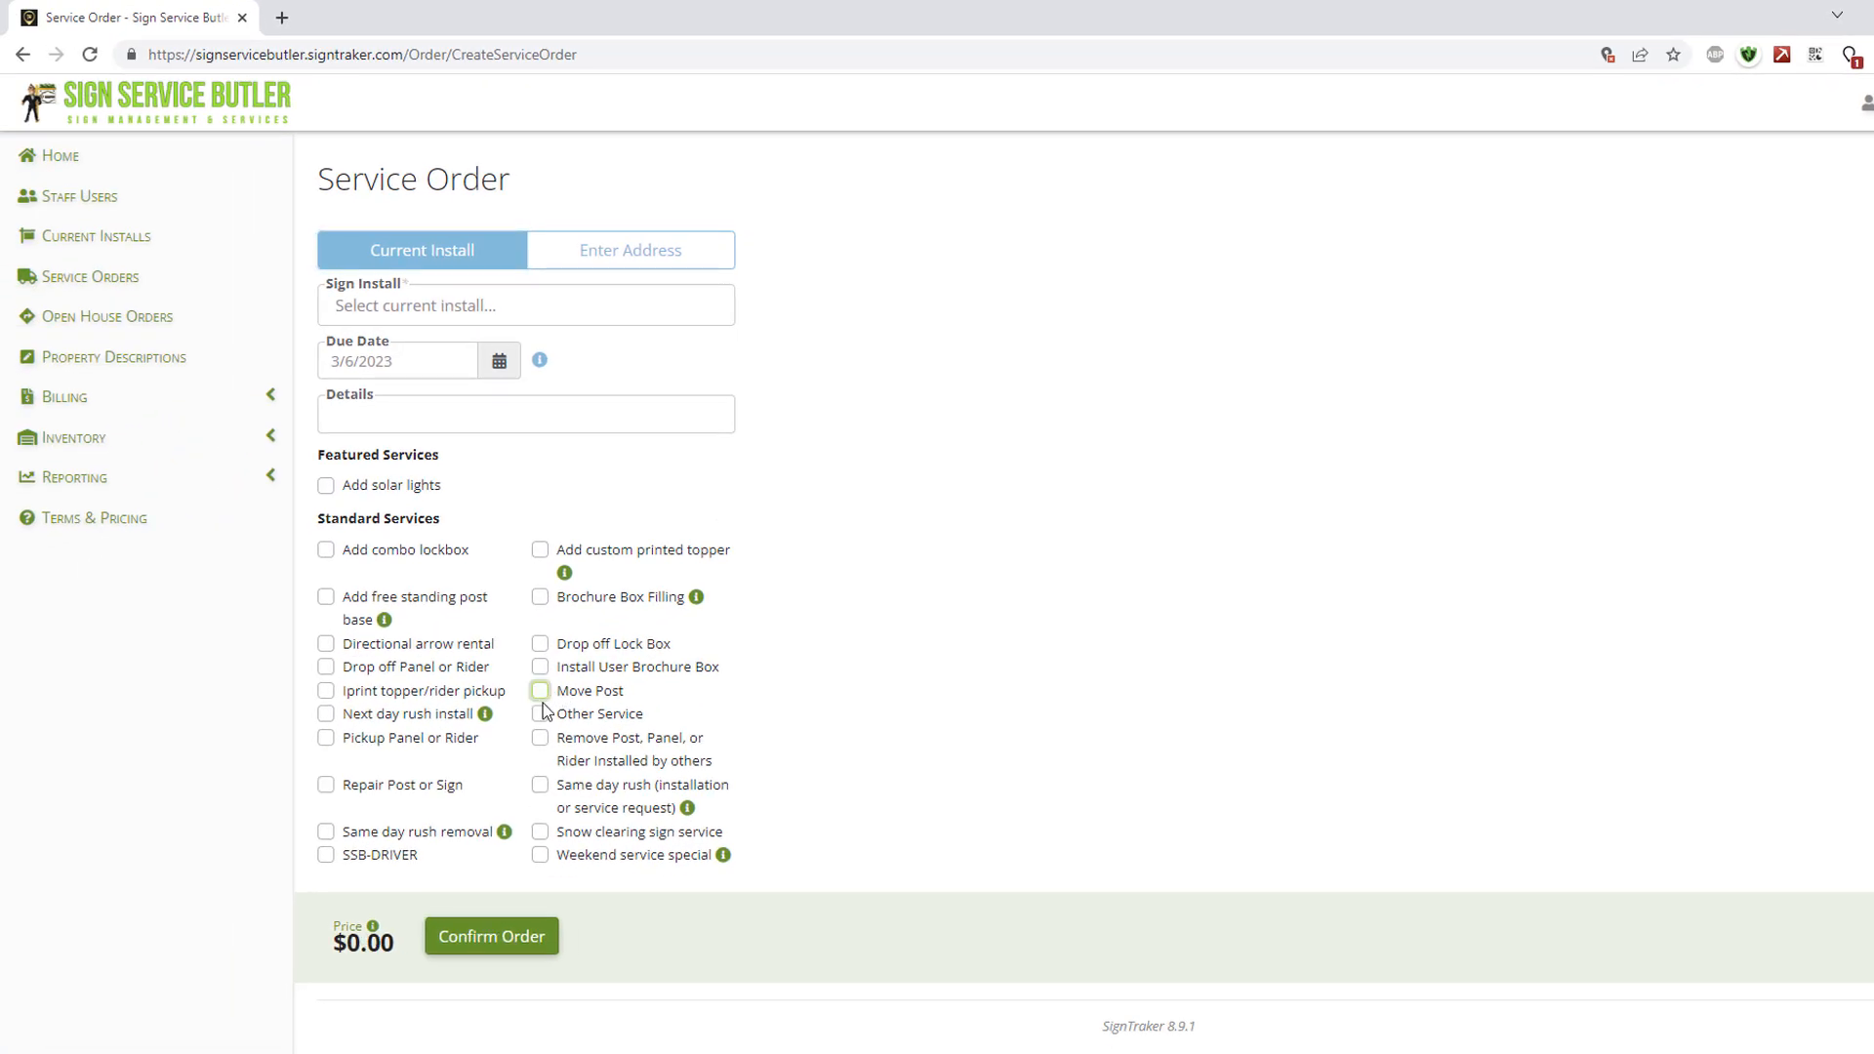
{"action": "left_click", "coordinate": [540, 739]}
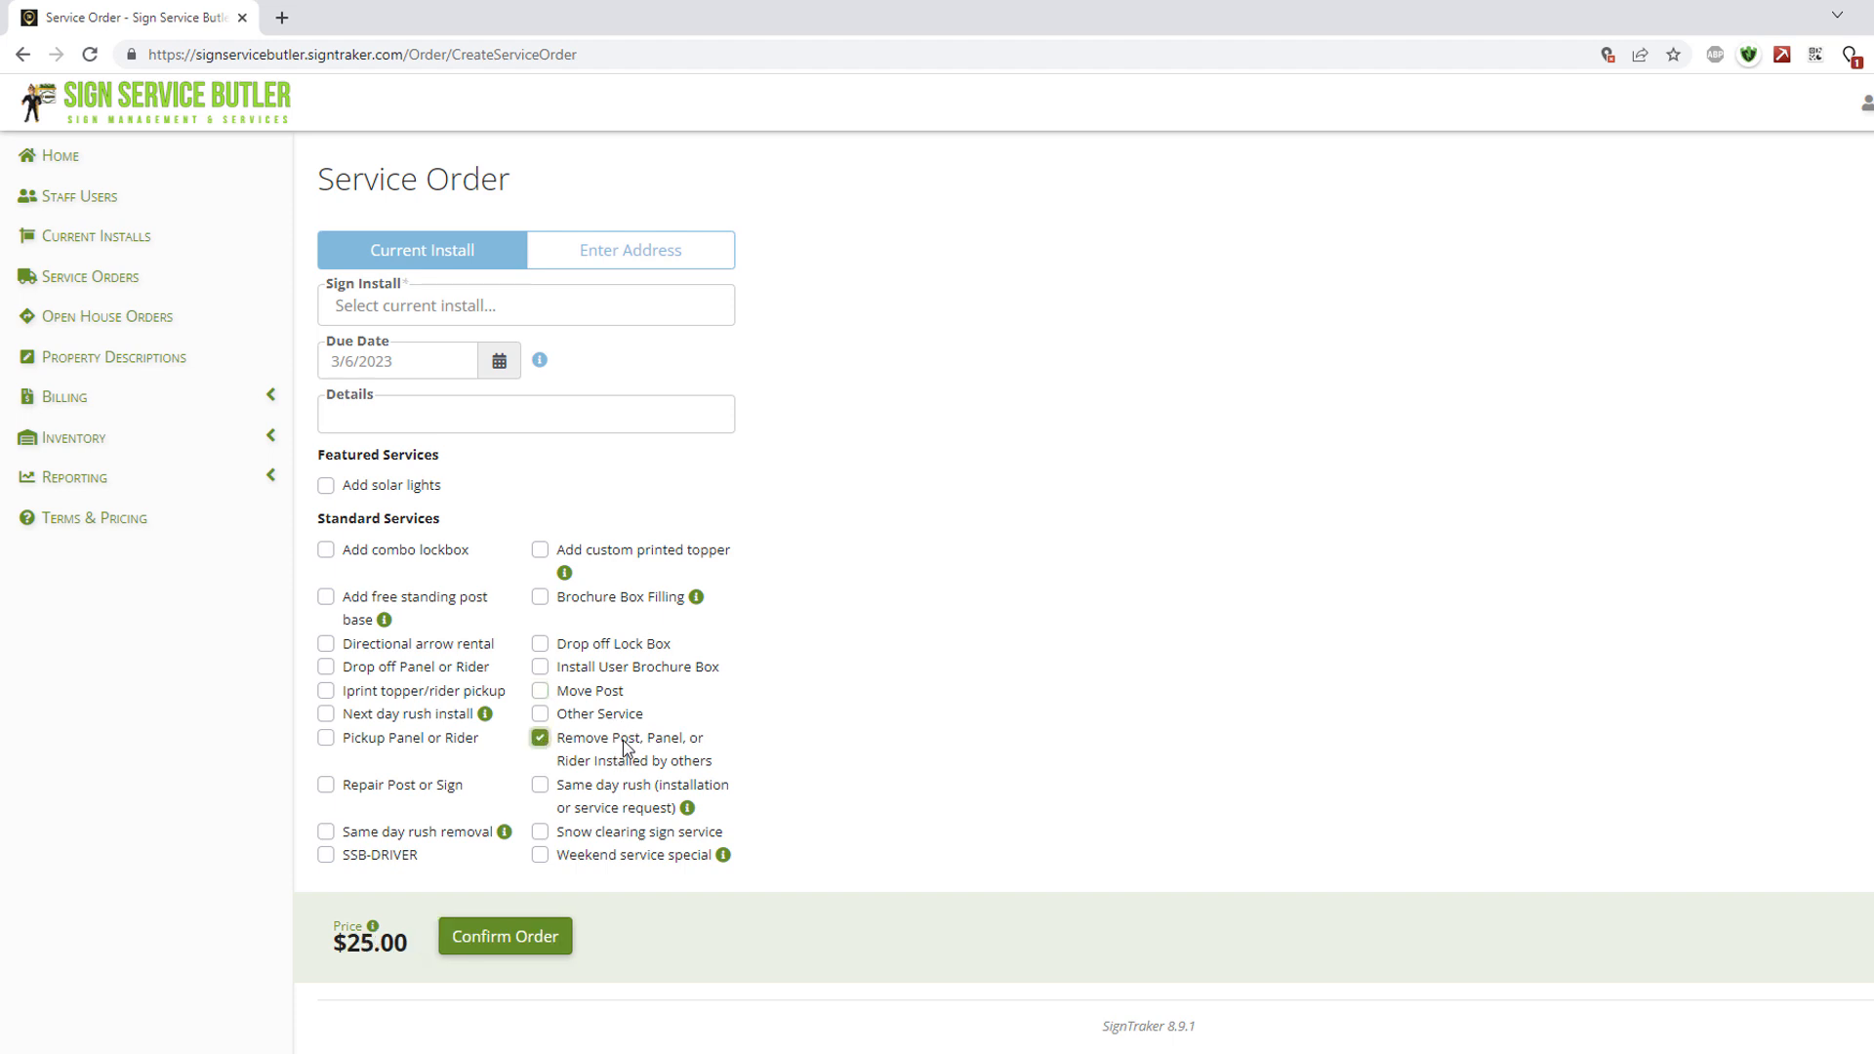
{"action": "left_click", "coordinate": [540, 740]}
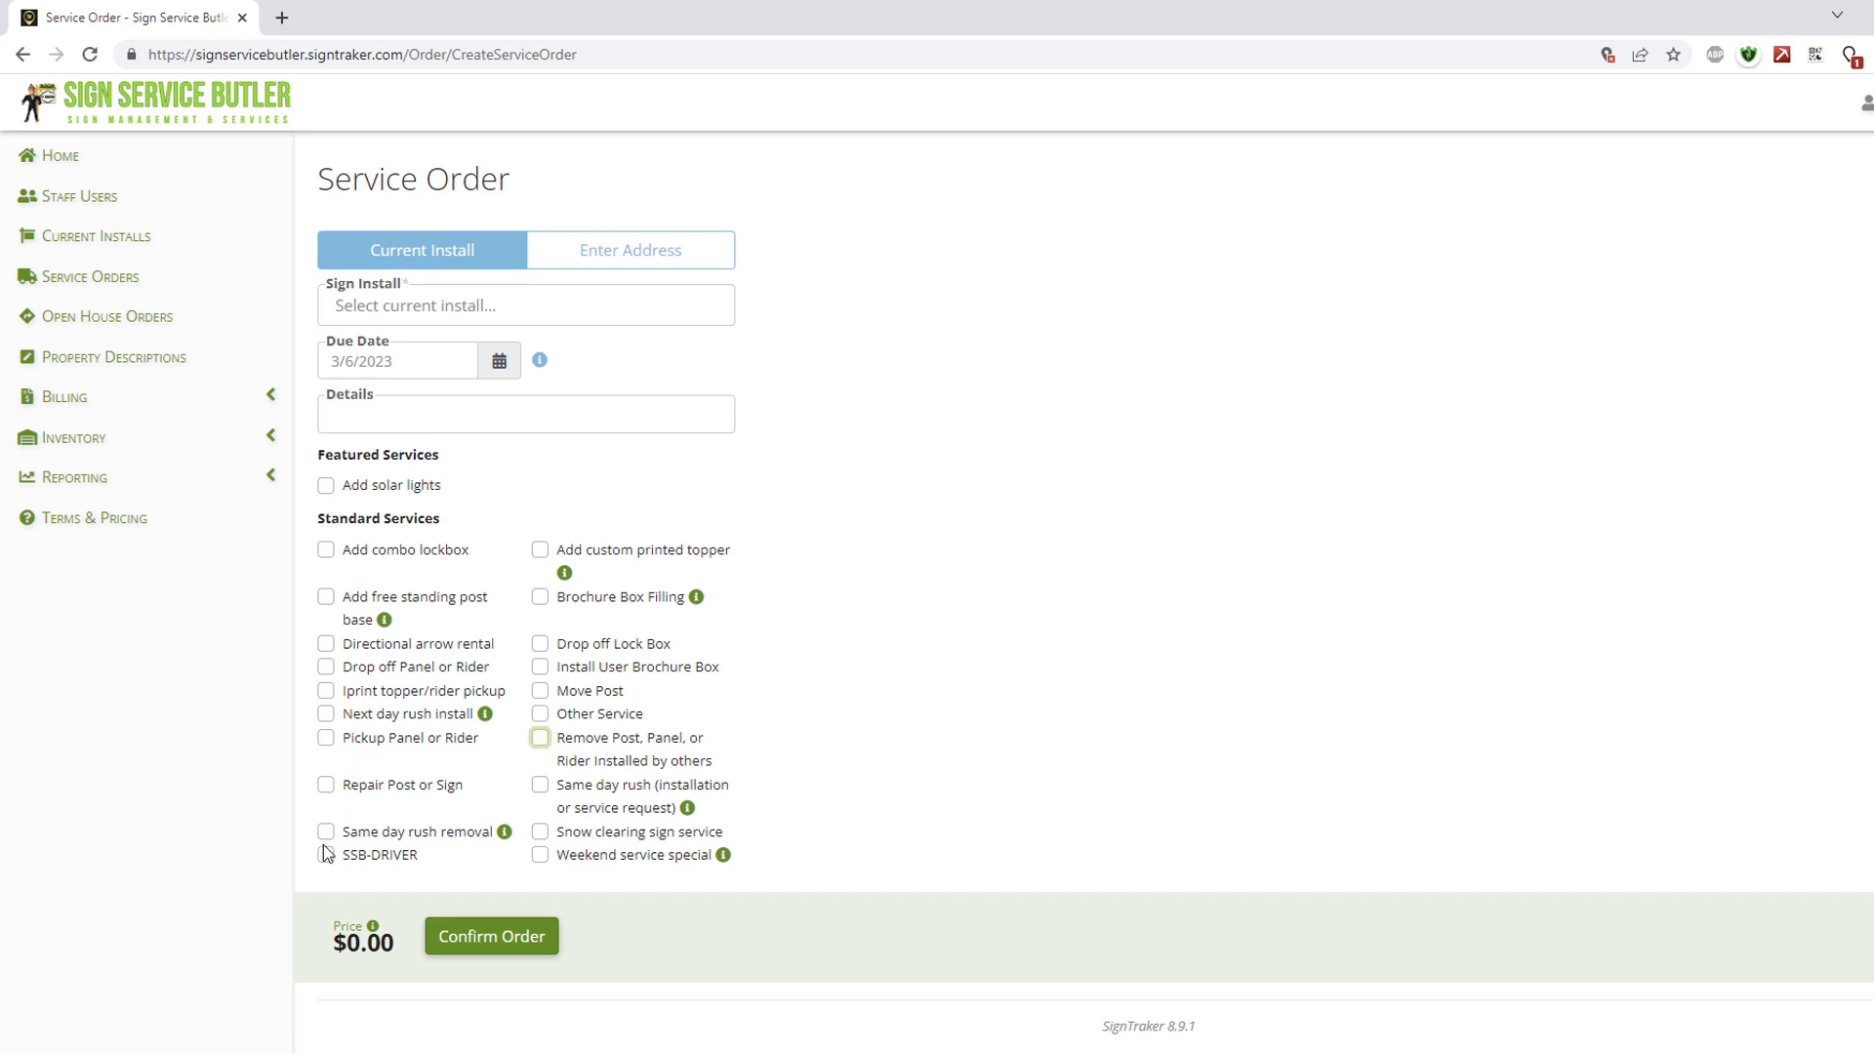
{"action": "left_click", "coordinate": [326, 786]}
{"action": "left_click", "coordinate": [439, 416]}
{"action": "left_click", "coordinate": [528, 309]}
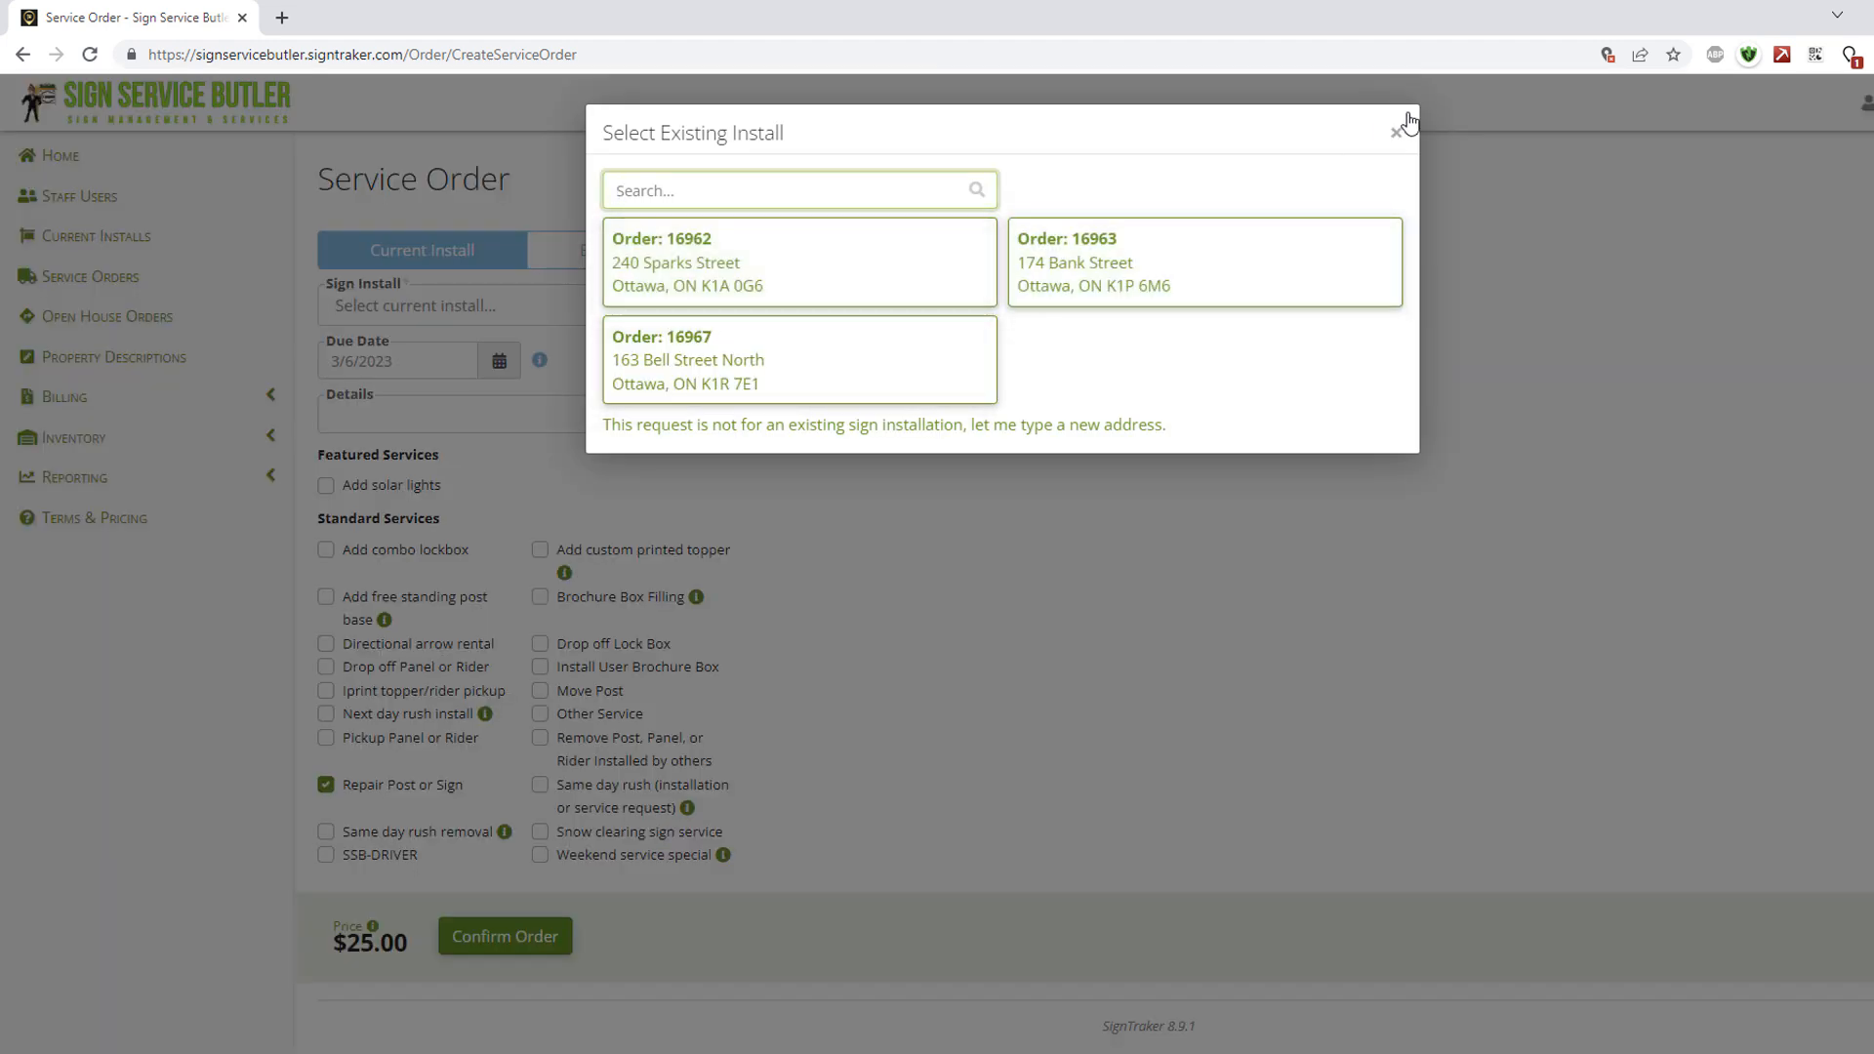
{"action": "left_click", "coordinate": [846, 257]}
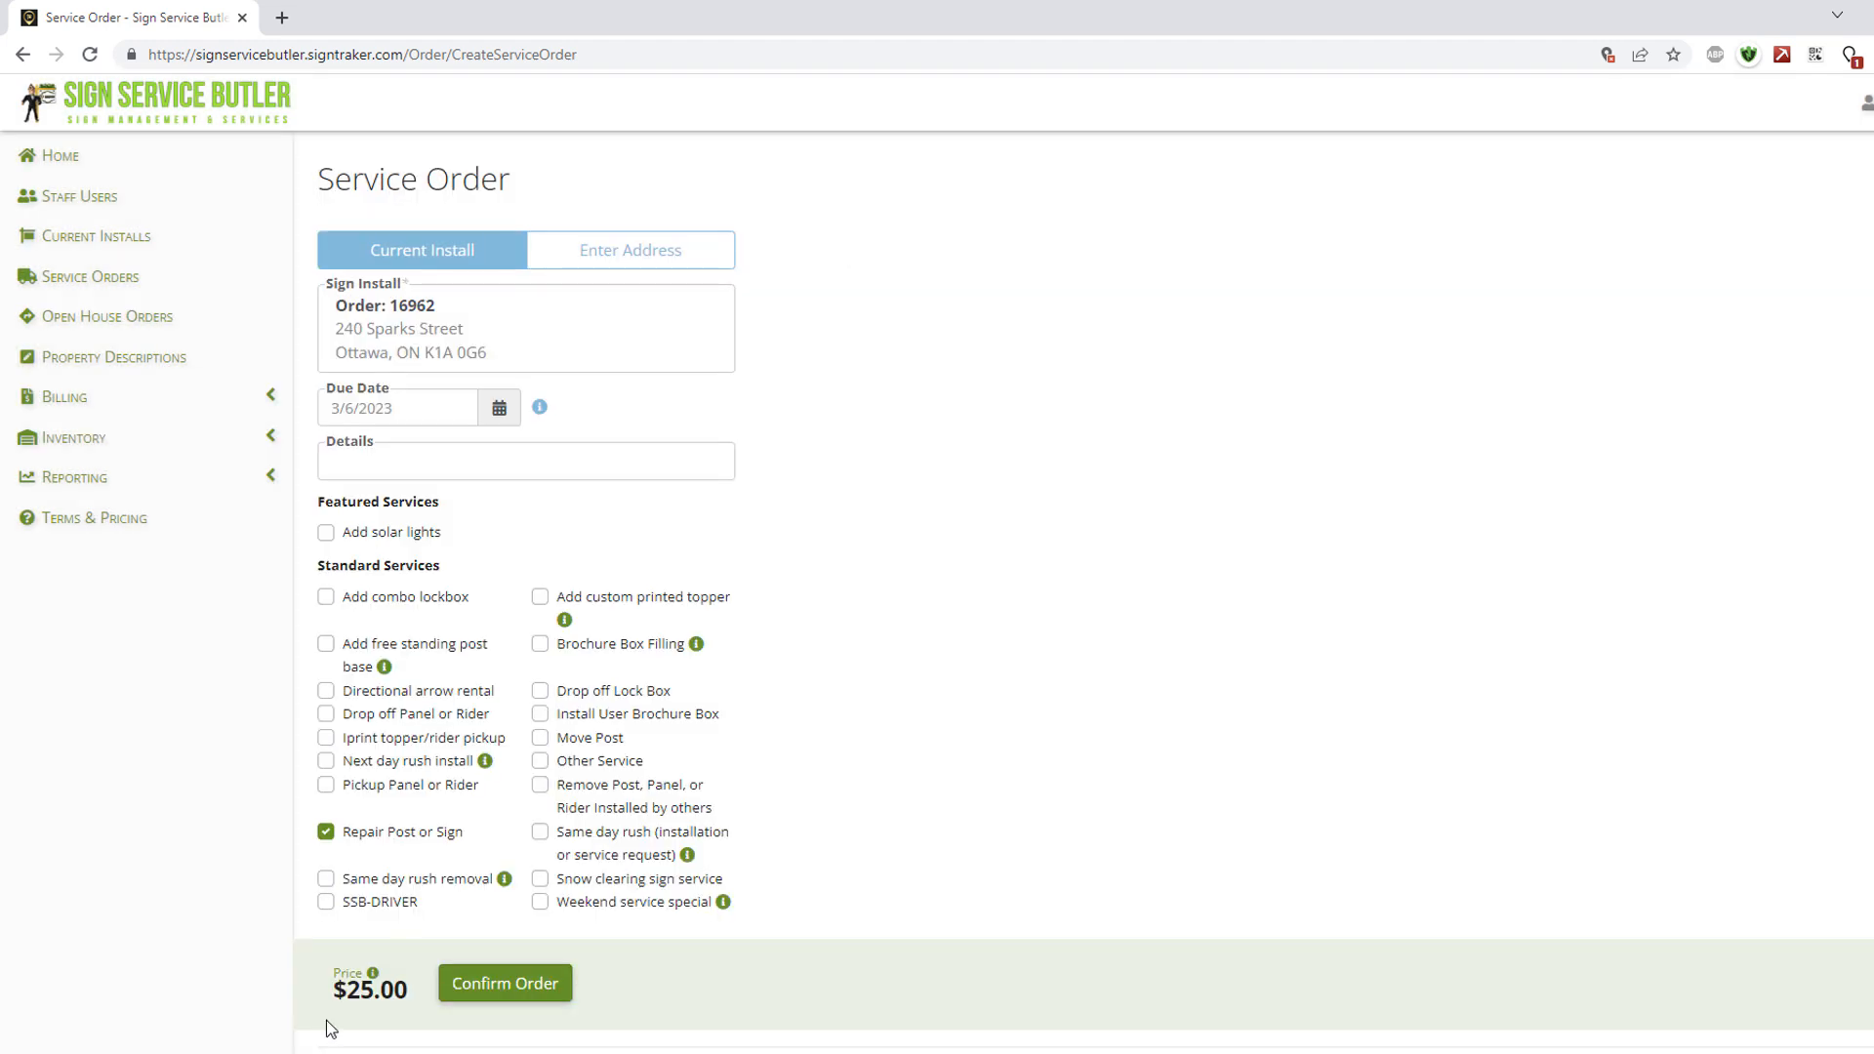
Reselect Order 16962, add the note 'Pushed over, please correct, thank you!' and confirm the repair order.
{"action": "left_click", "coordinate": [599, 256]}
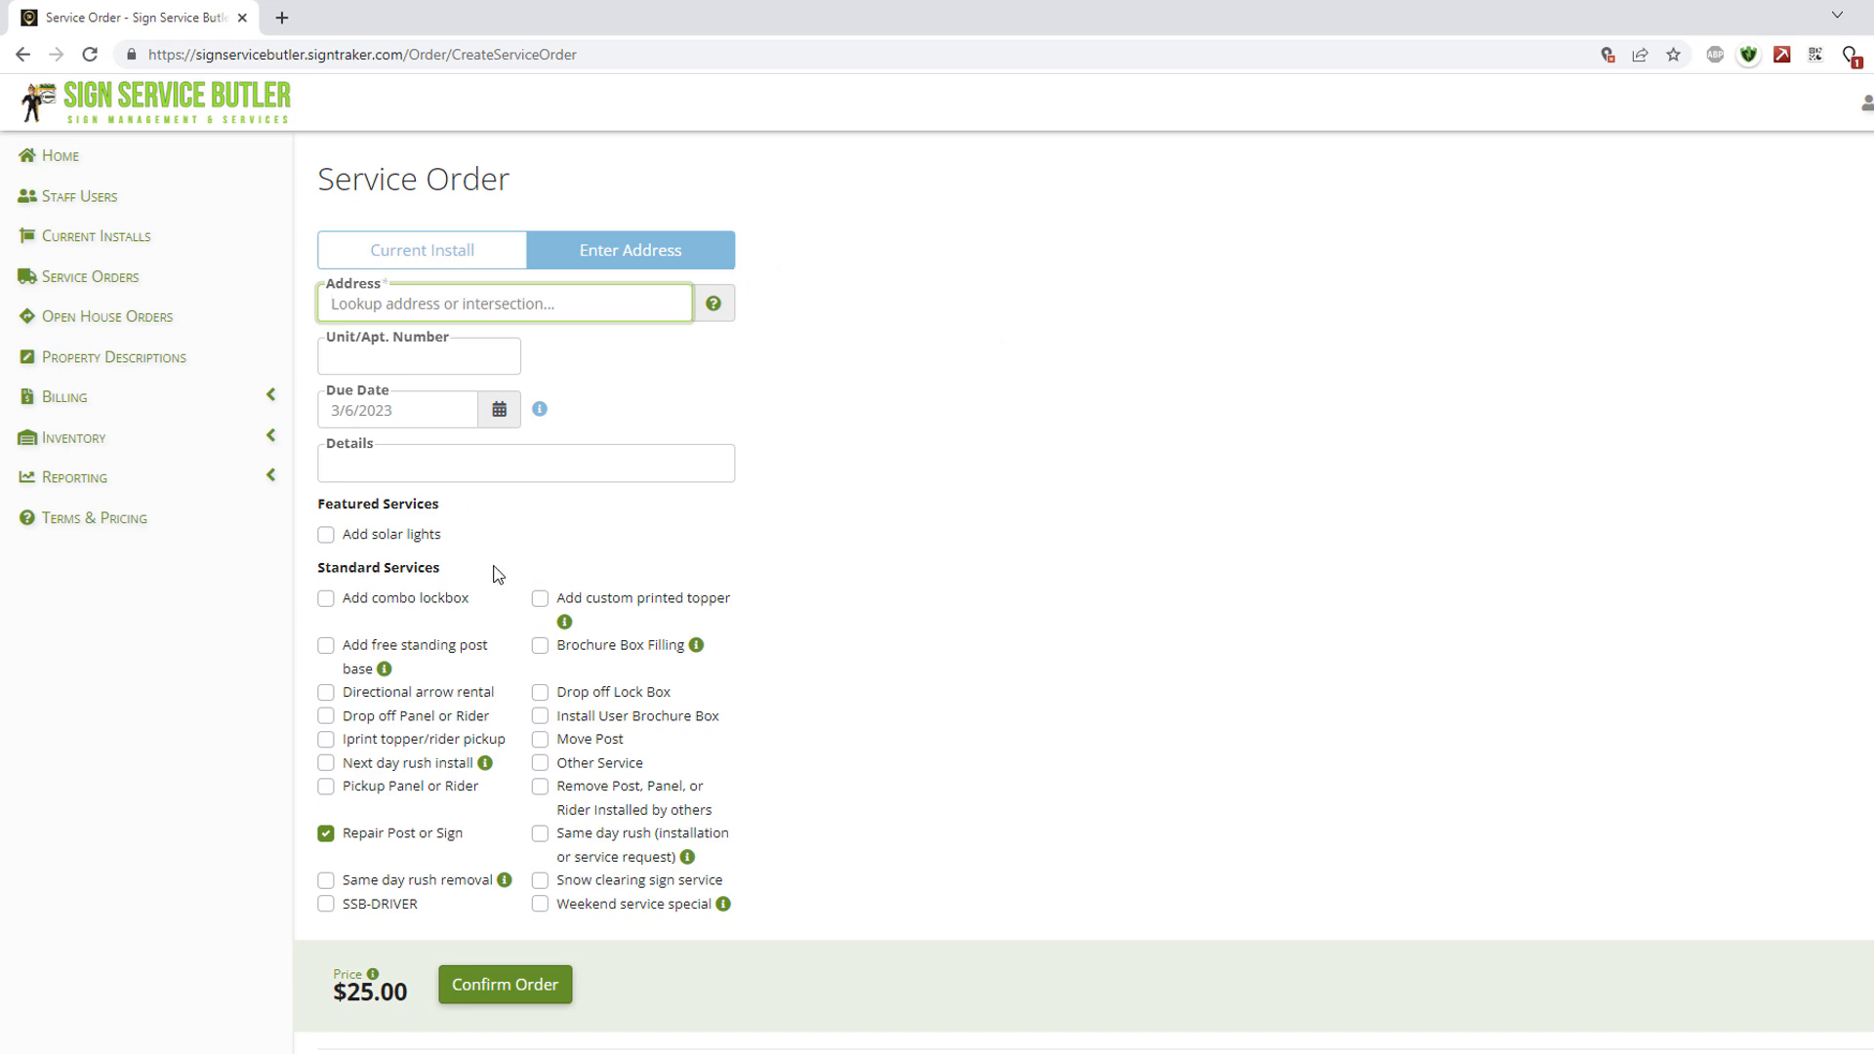
{"action": "left_click", "coordinate": [441, 261]}
{"action": "left_click", "coordinate": [775, 278]}
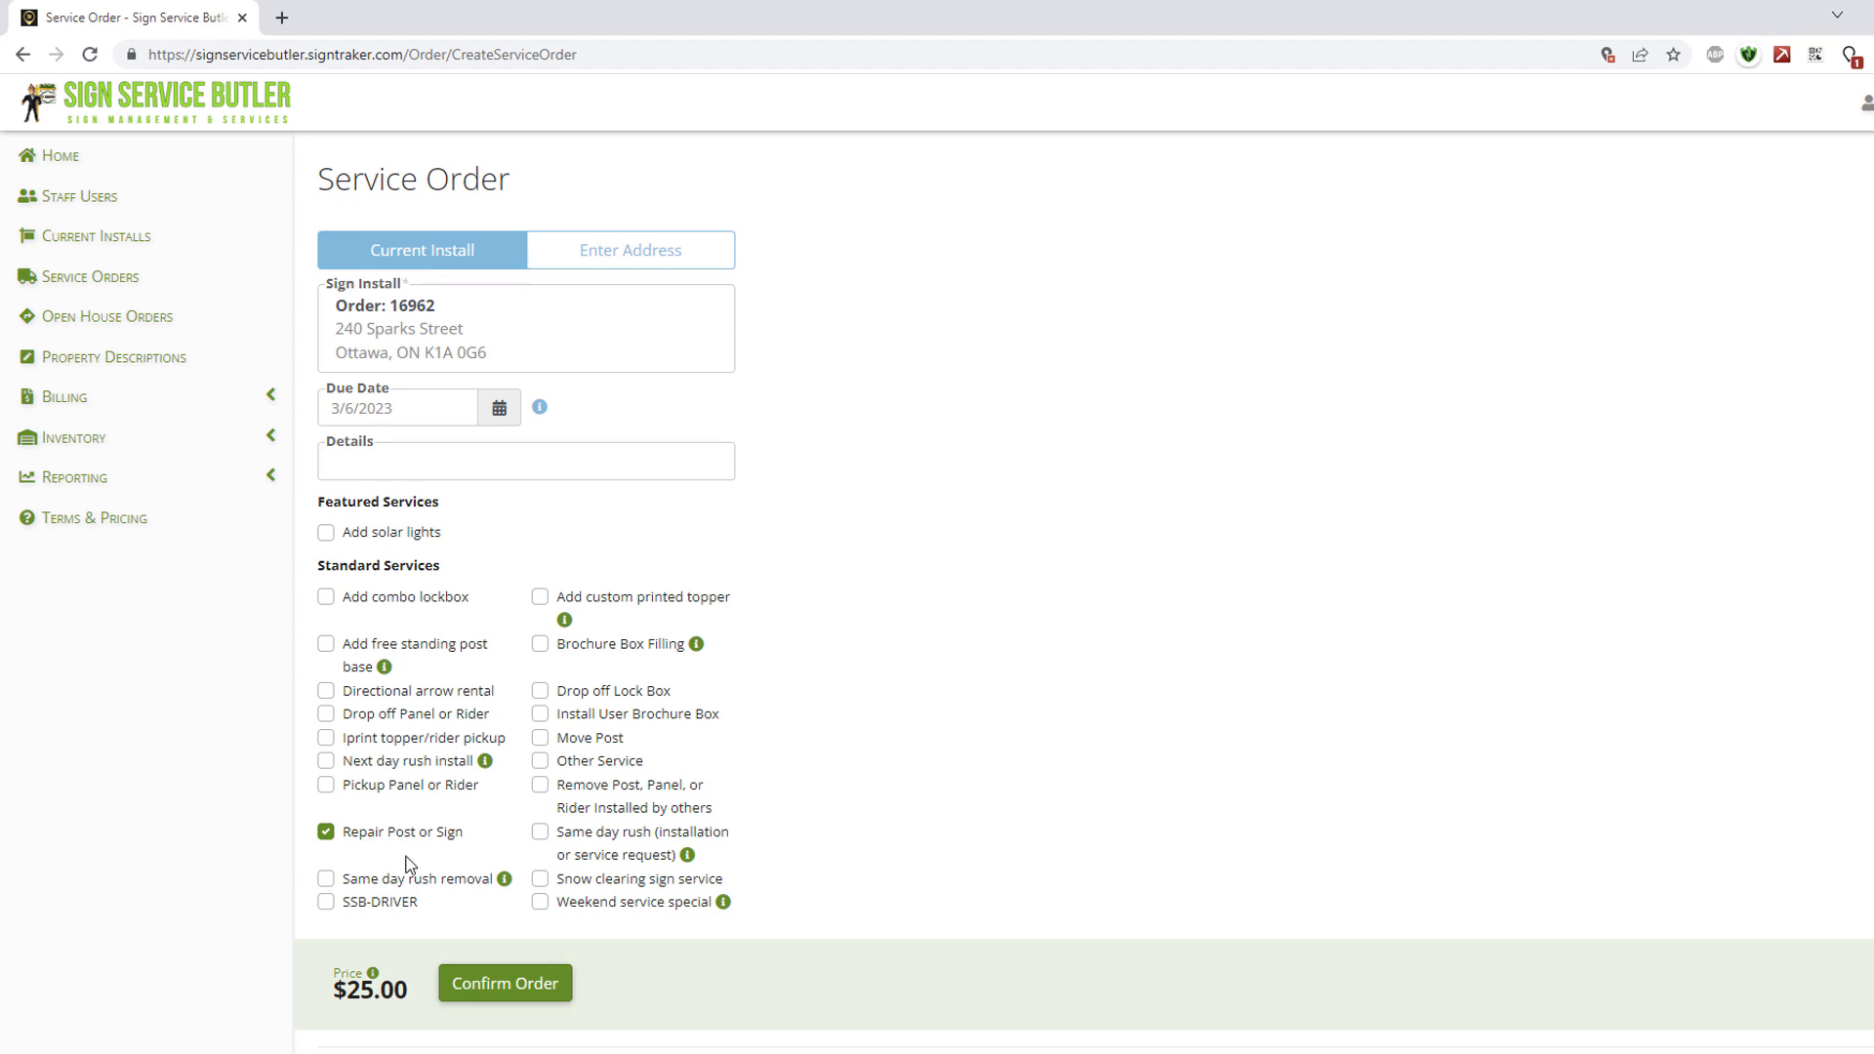
{"action": "left_click", "coordinate": [531, 462]}
{"action": "type", "text": "Pushed over, please correct, thank you!"}
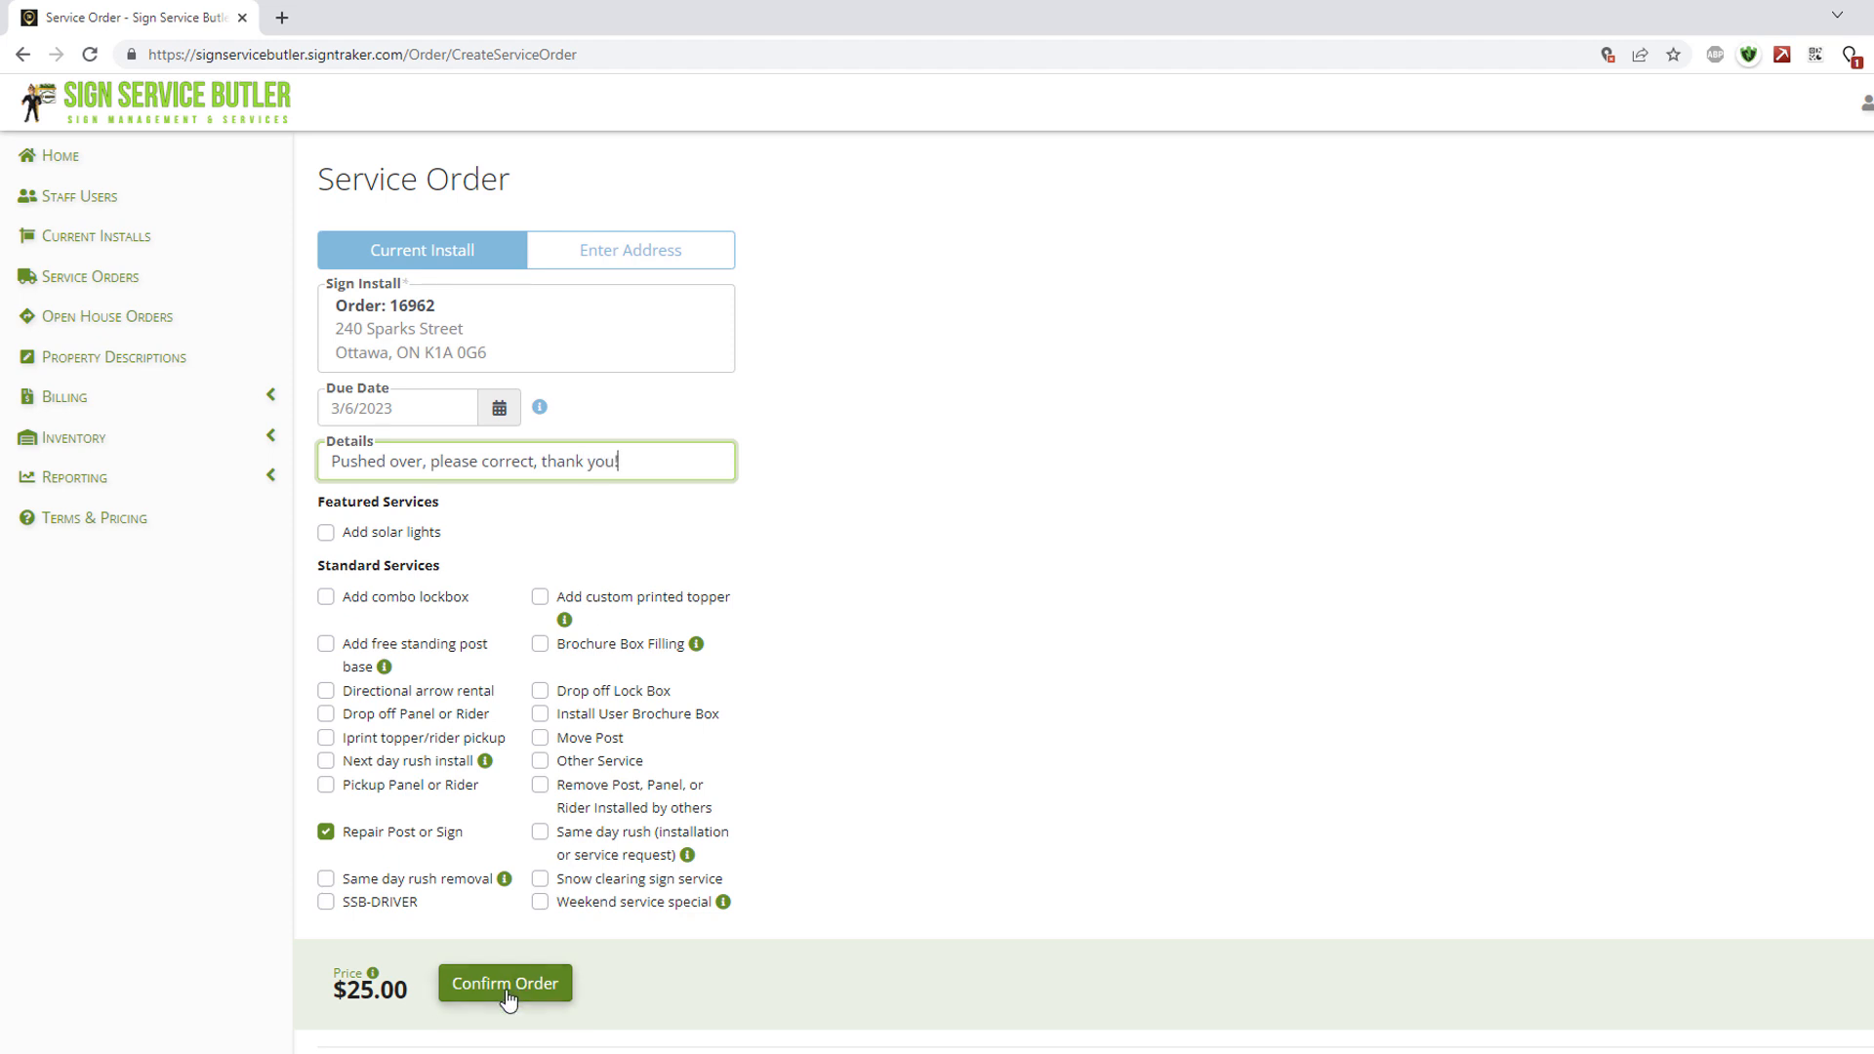
{"action": "left_click", "coordinate": [506, 986]}
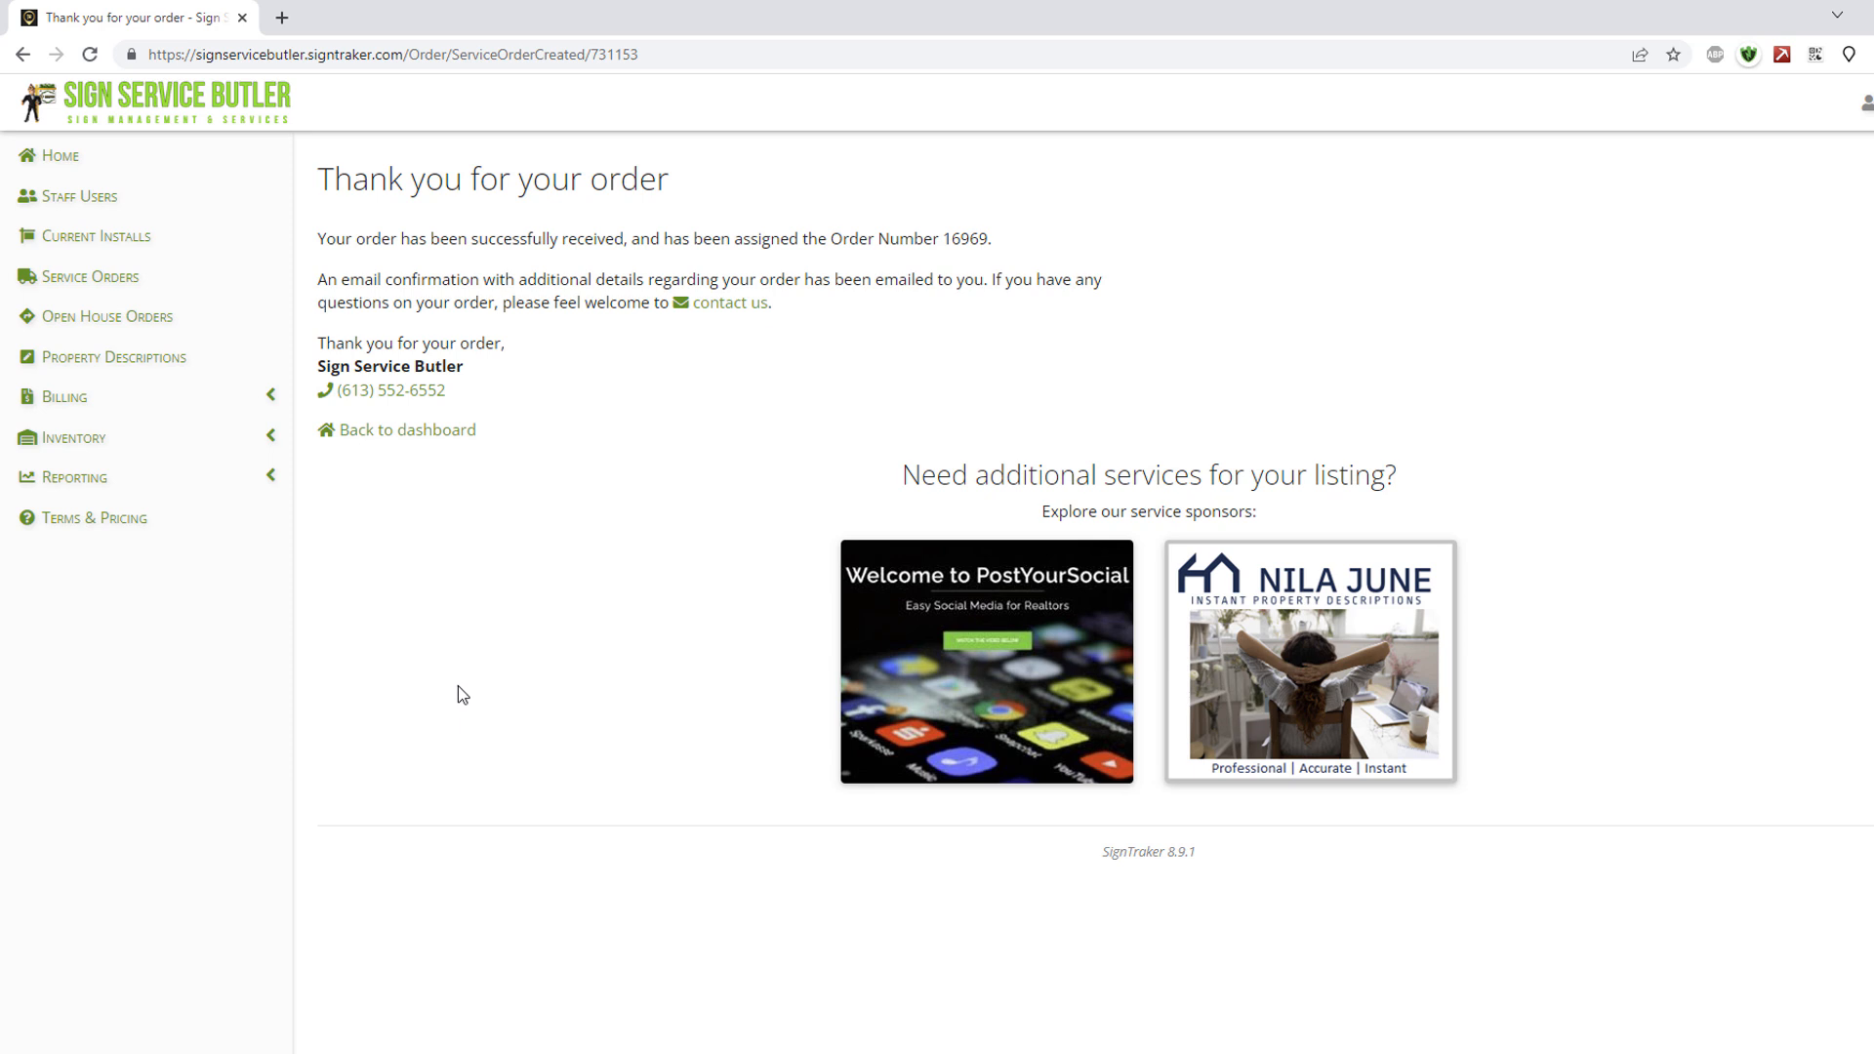
Check that repair order 16969 appears in the Service Orders list, then go back Home.
{"action": "left_click", "coordinate": [108, 283]}
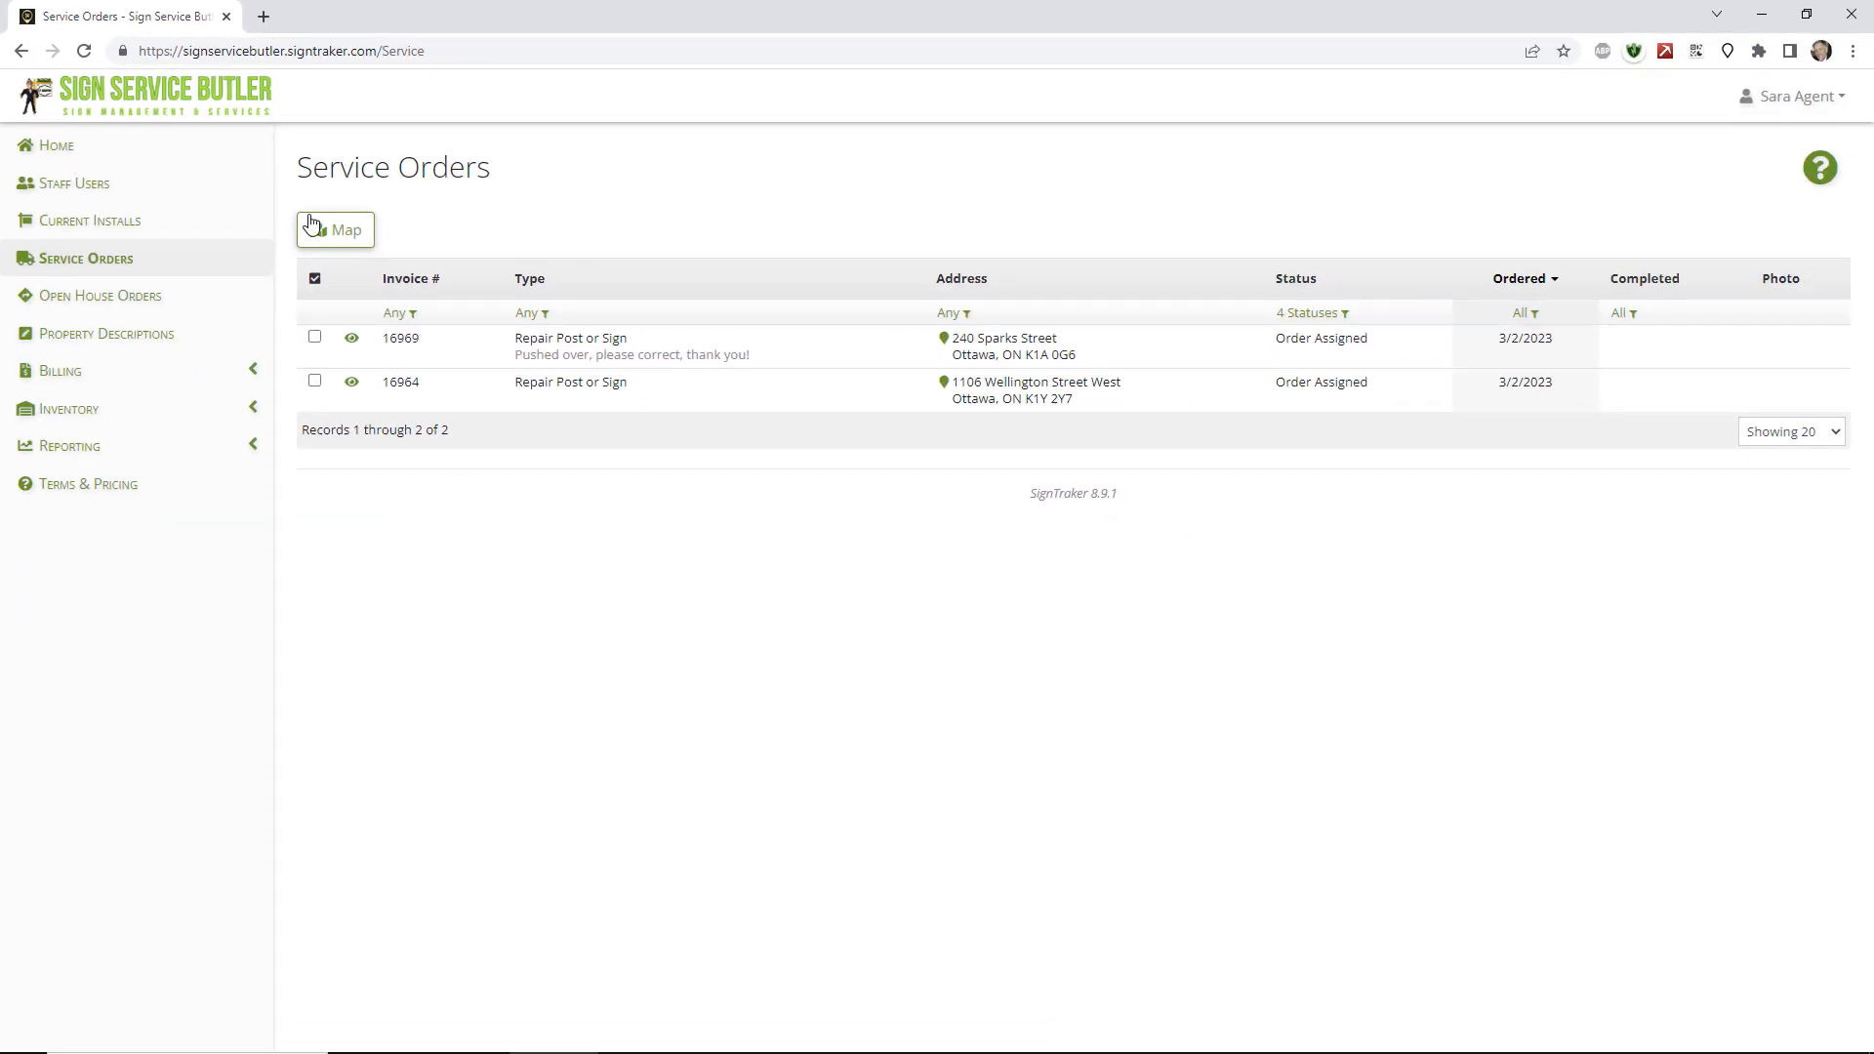
{"action": "left_click", "coordinate": [43, 157]}
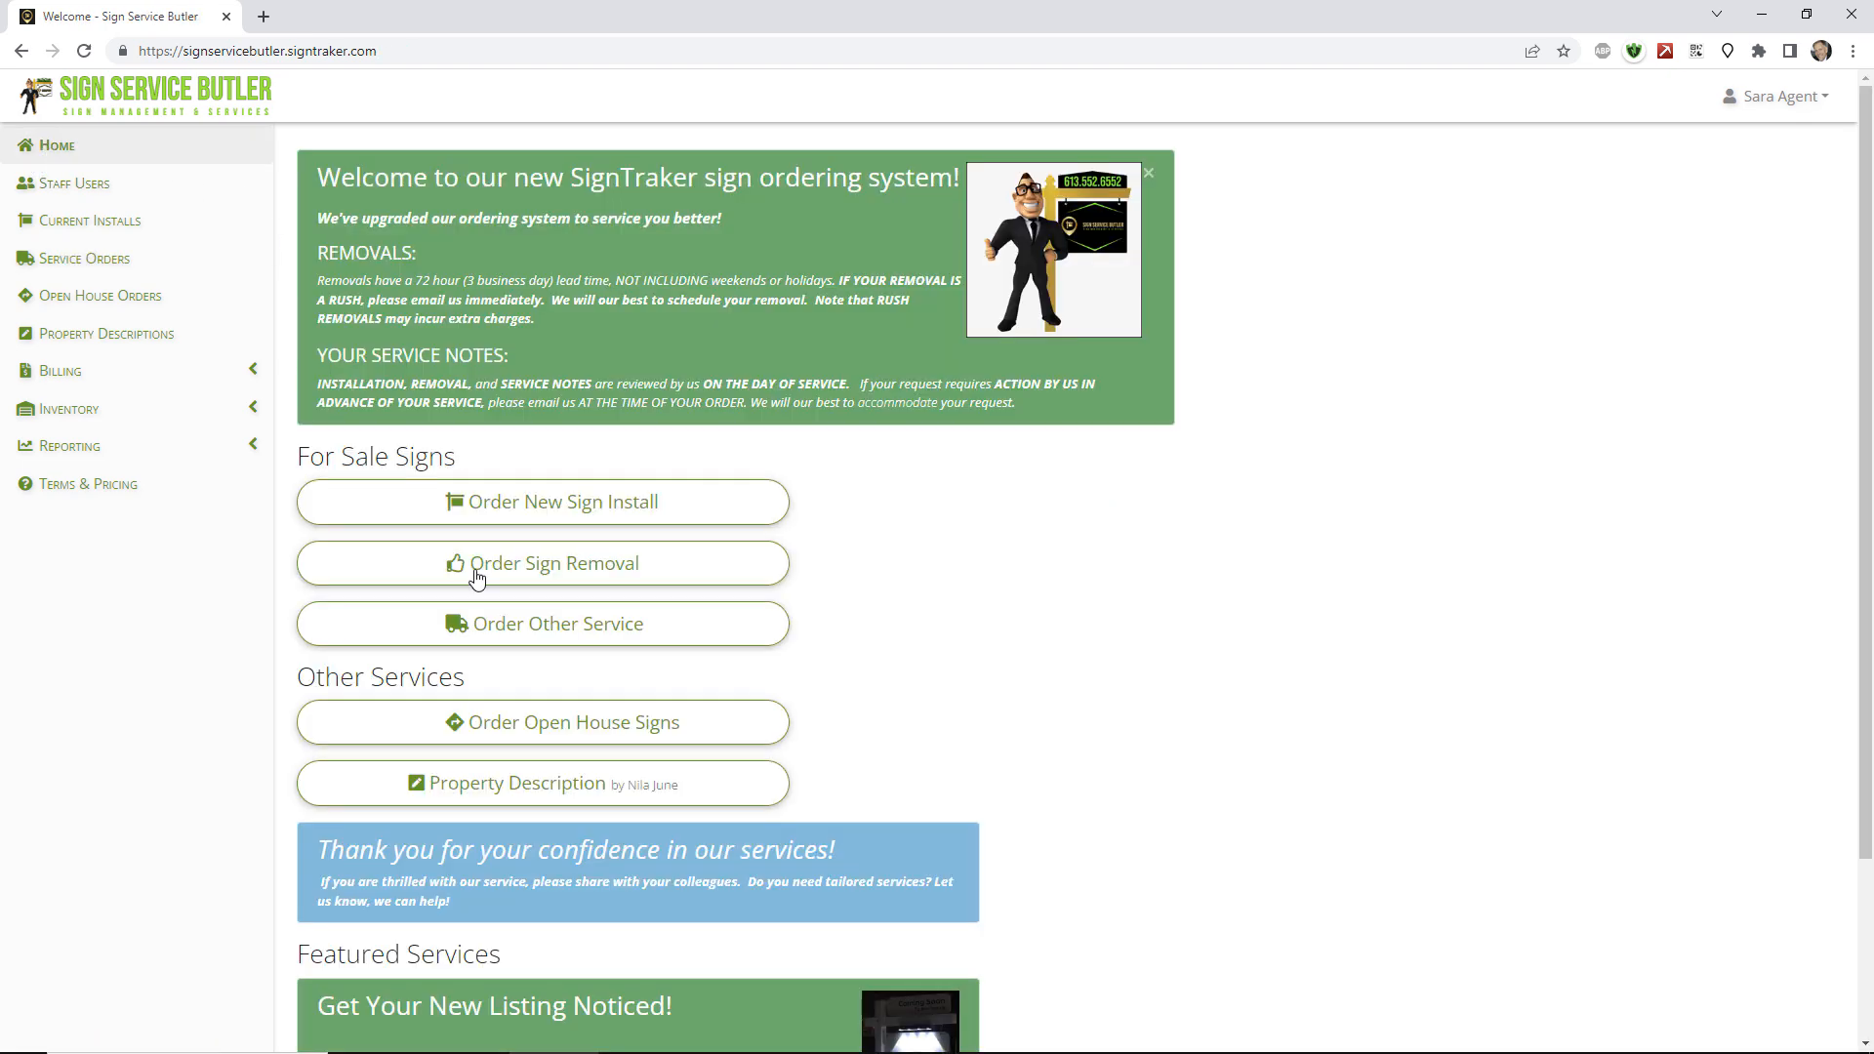
{"action": "left_click", "coordinate": [763, 629]}
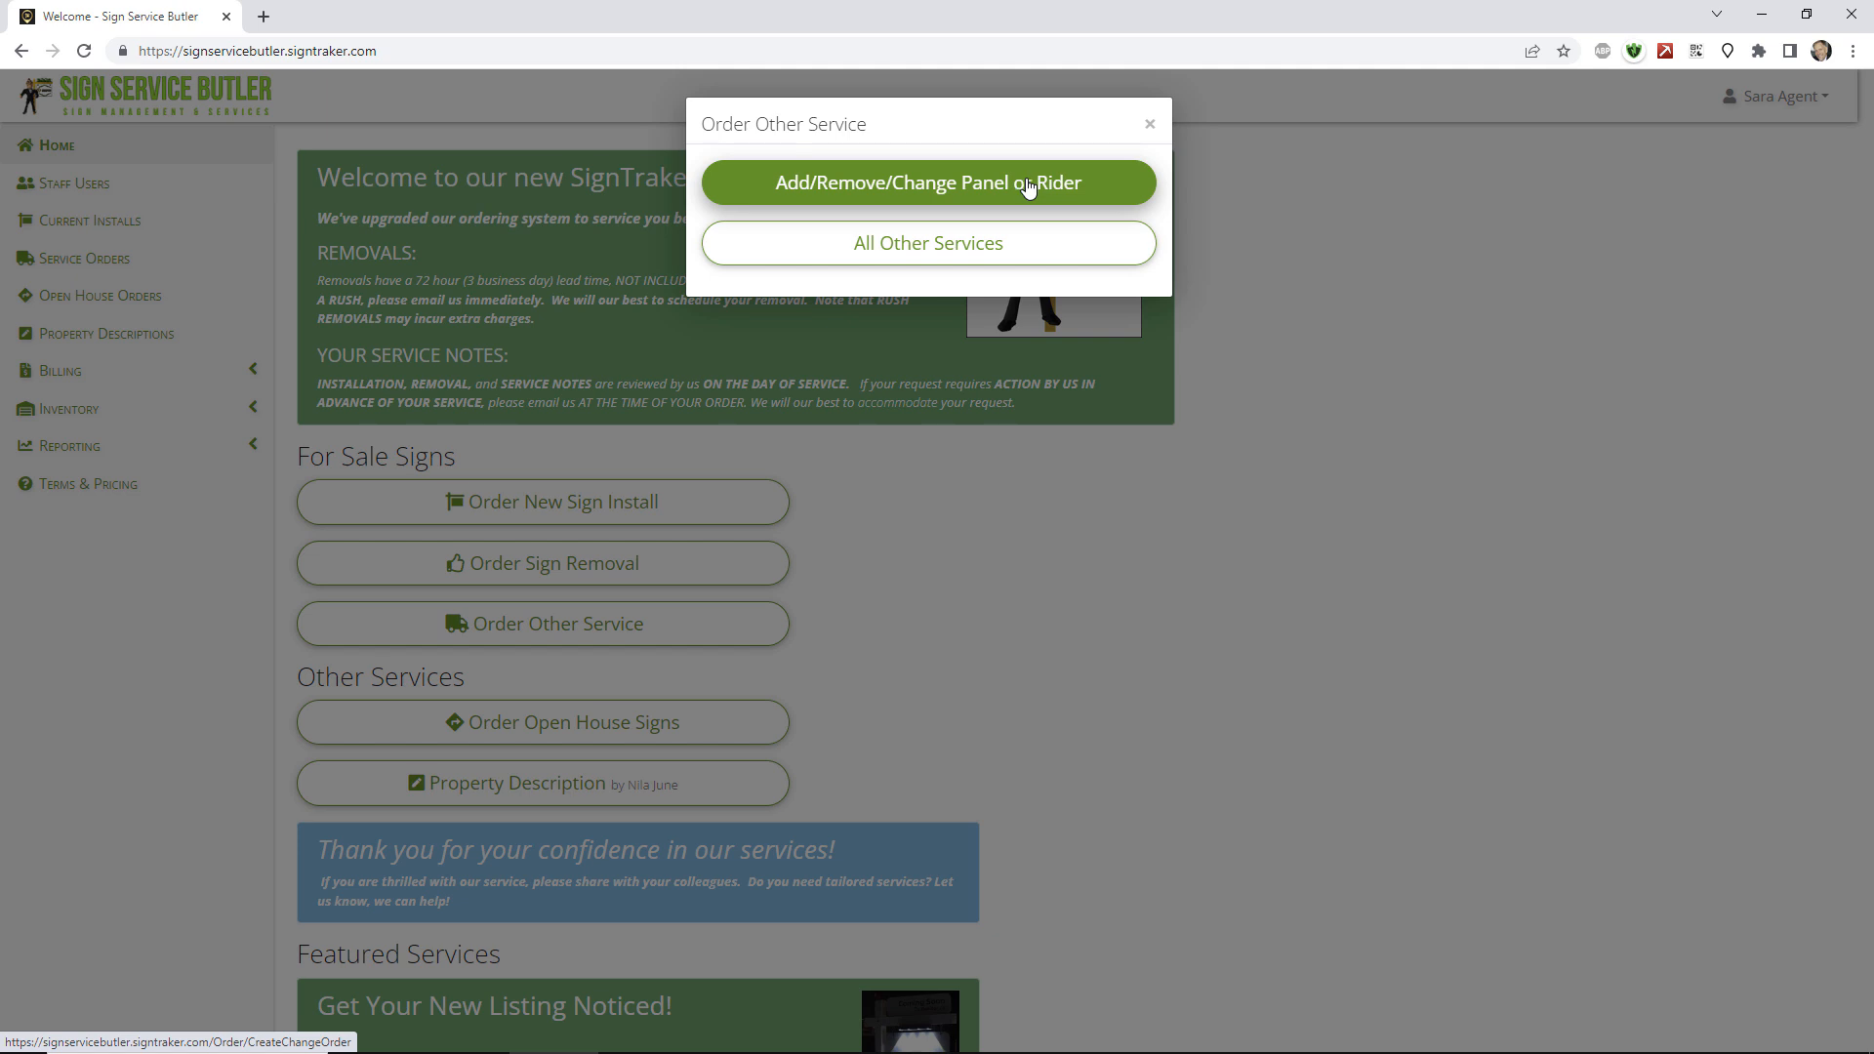
{"action": "left_click", "coordinate": [986, 186]}
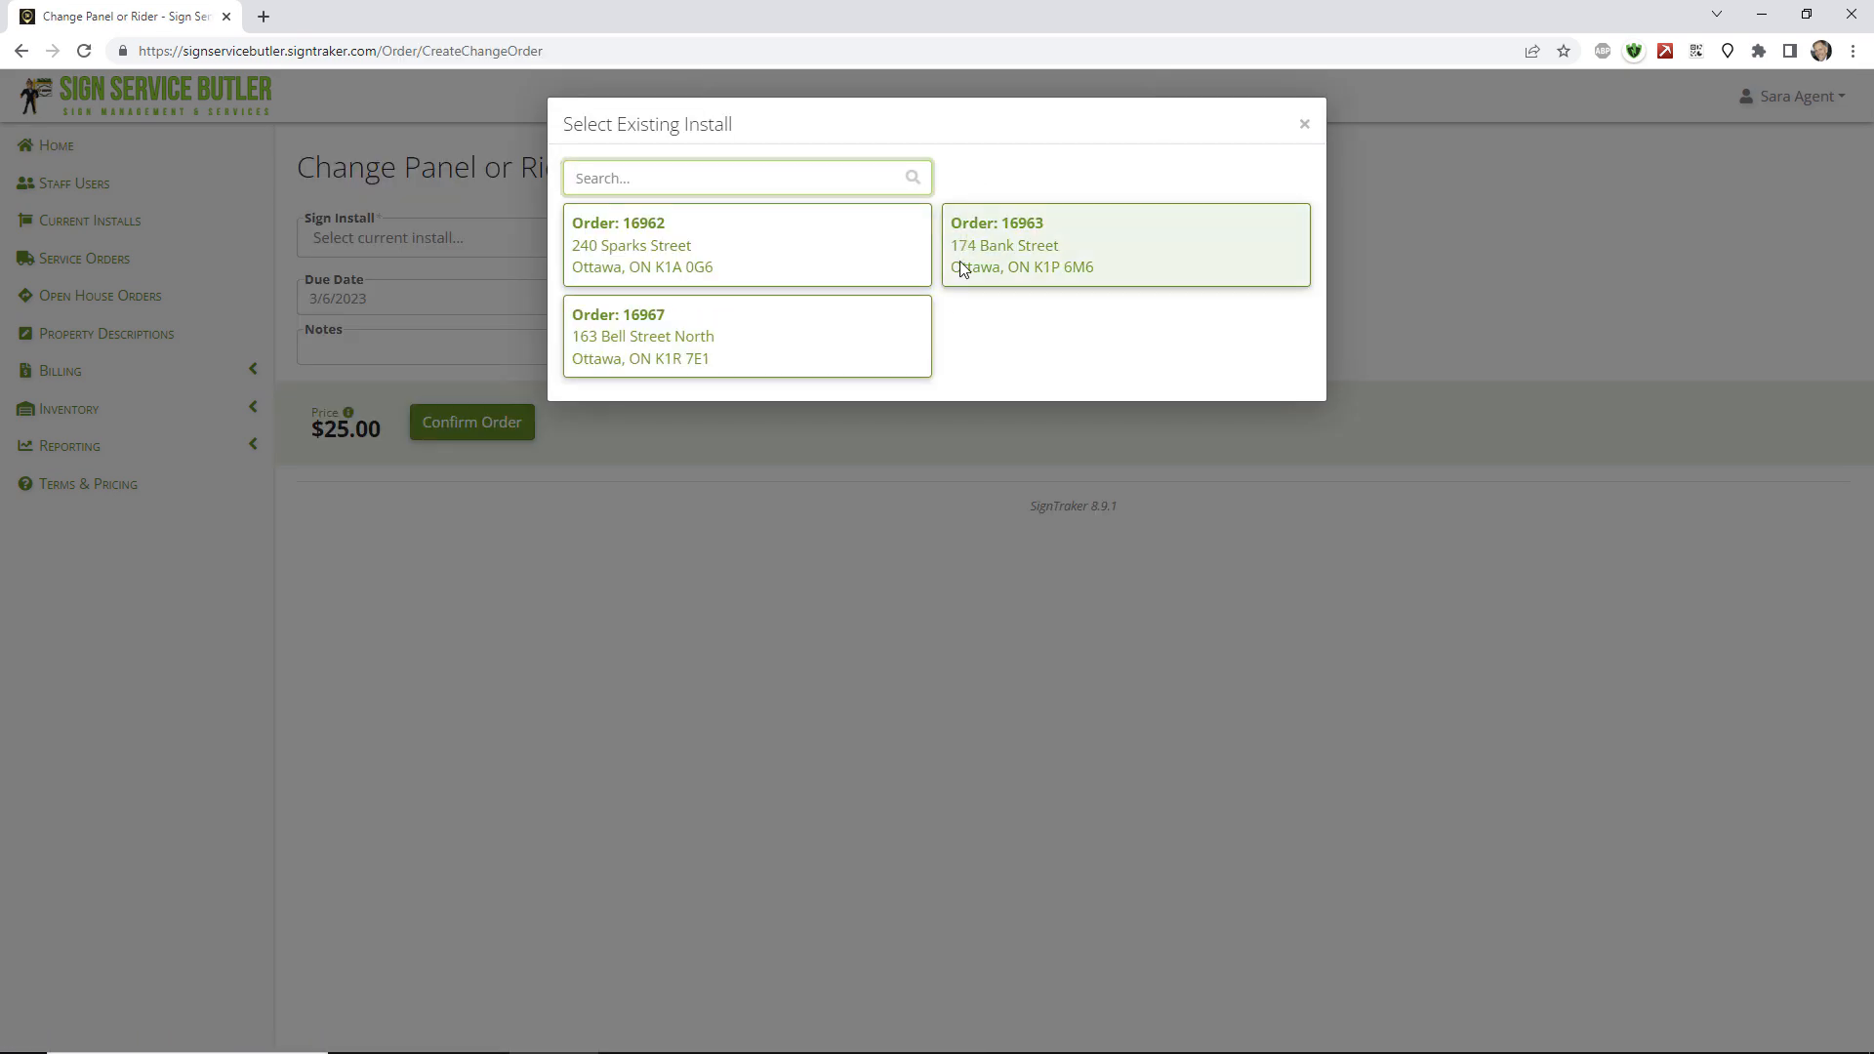
{"action": "left_click", "coordinate": [821, 336]}
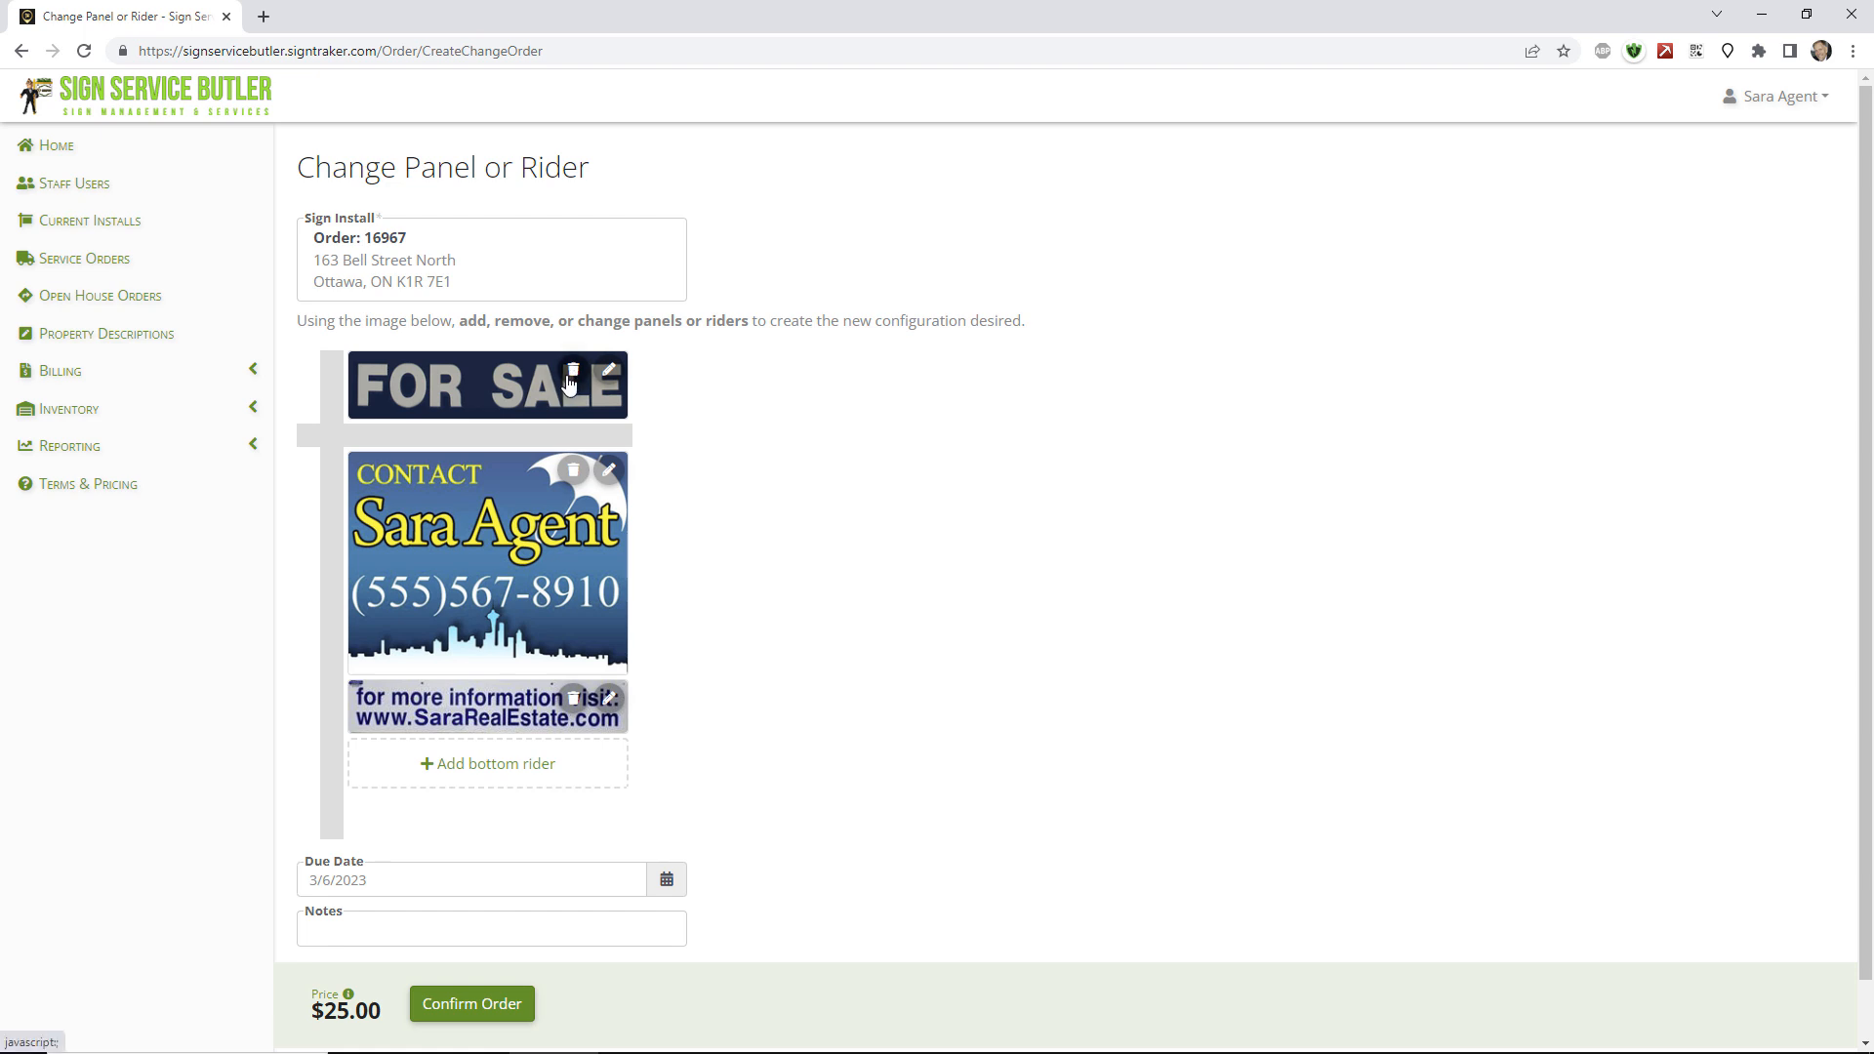
{"action": "left_click", "coordinate": [578, 378]}
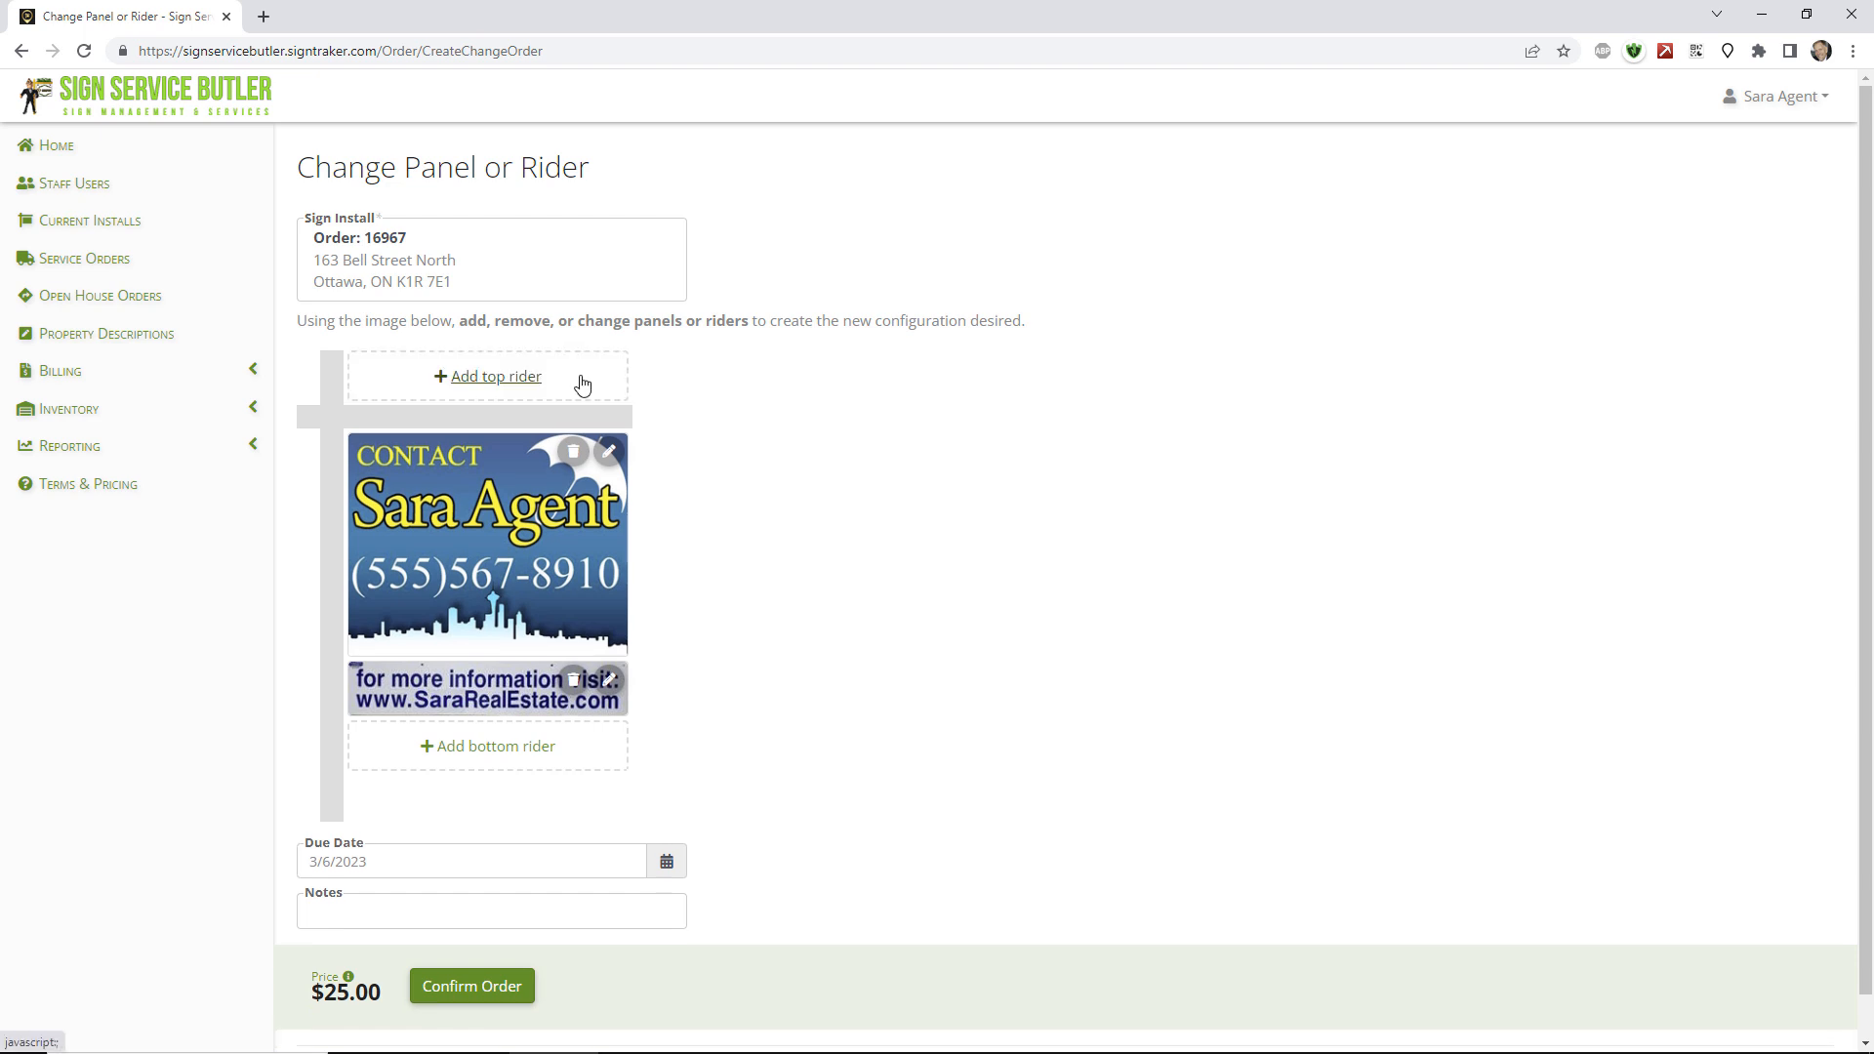
Search 'sol' and put a SOLD top rider on, then remove it again.
{"action": "left_click", "coordinate": [519, 376]}
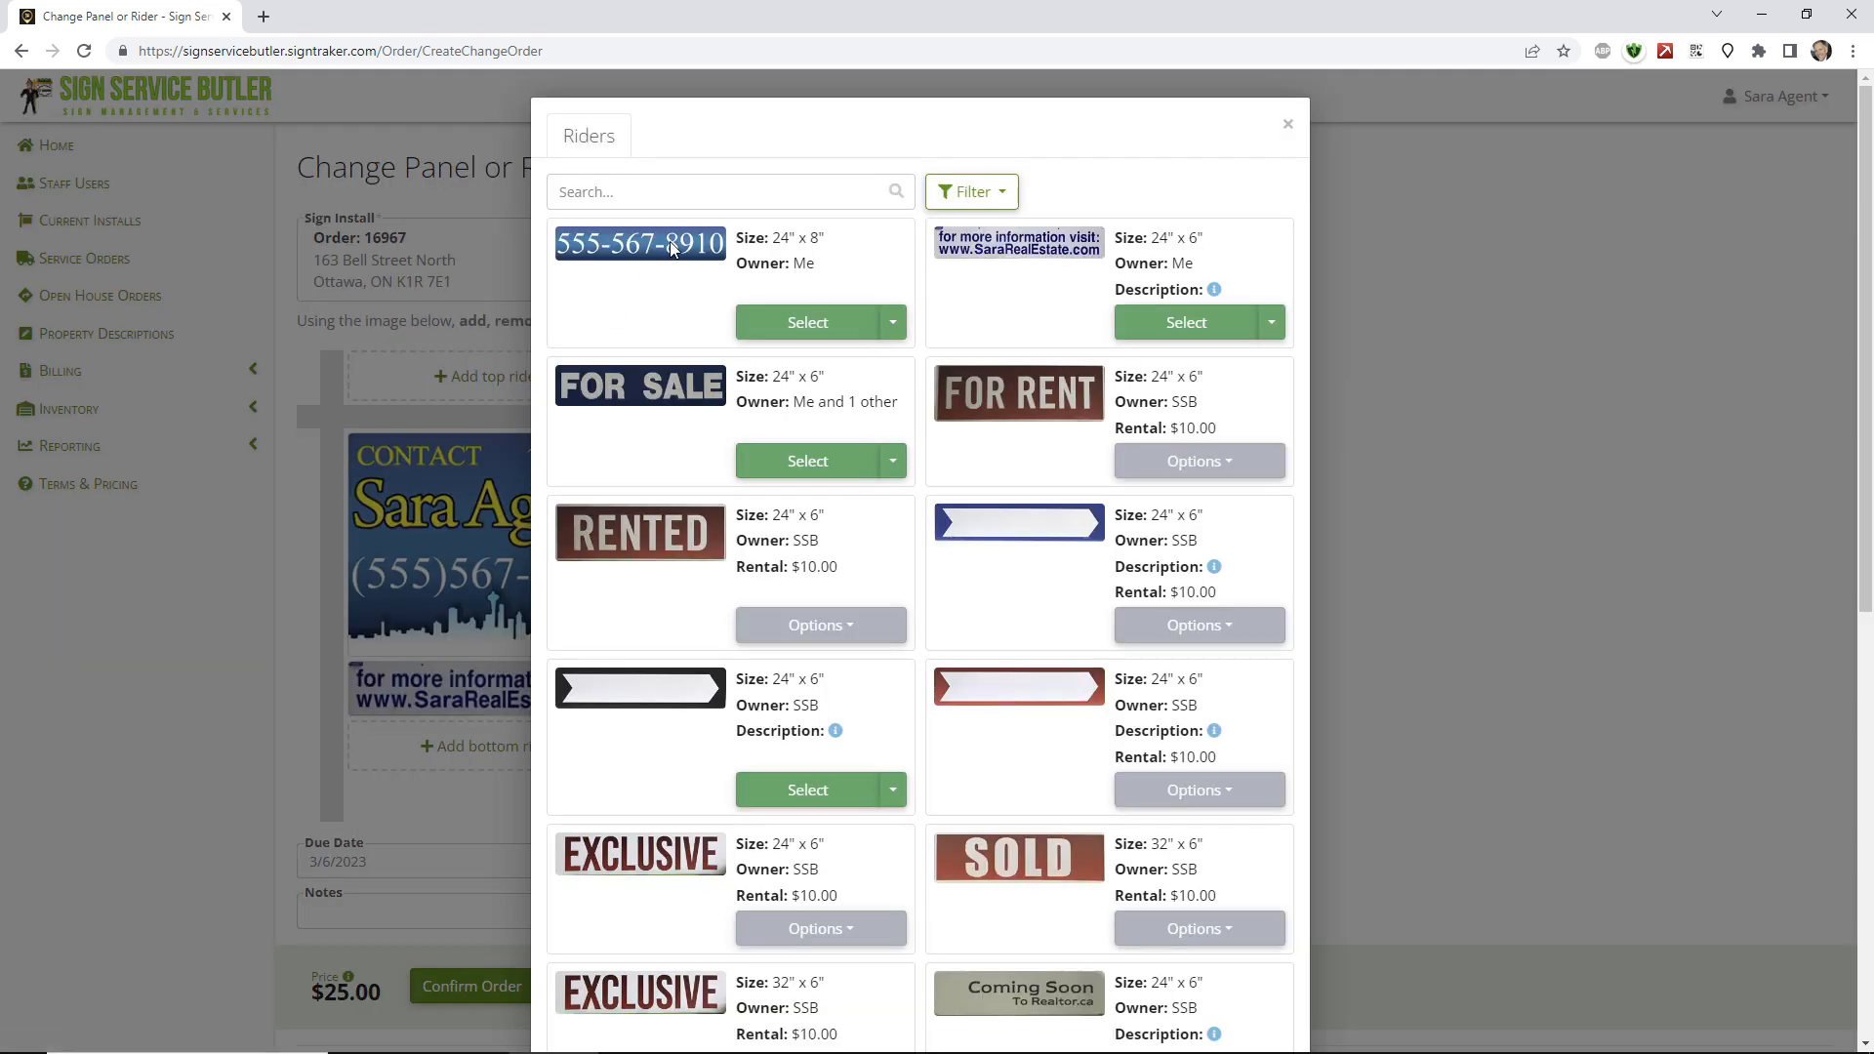
{"action": "left_click", "coordinate": [727, 192]}
{"action": "type", "text": "sol"}
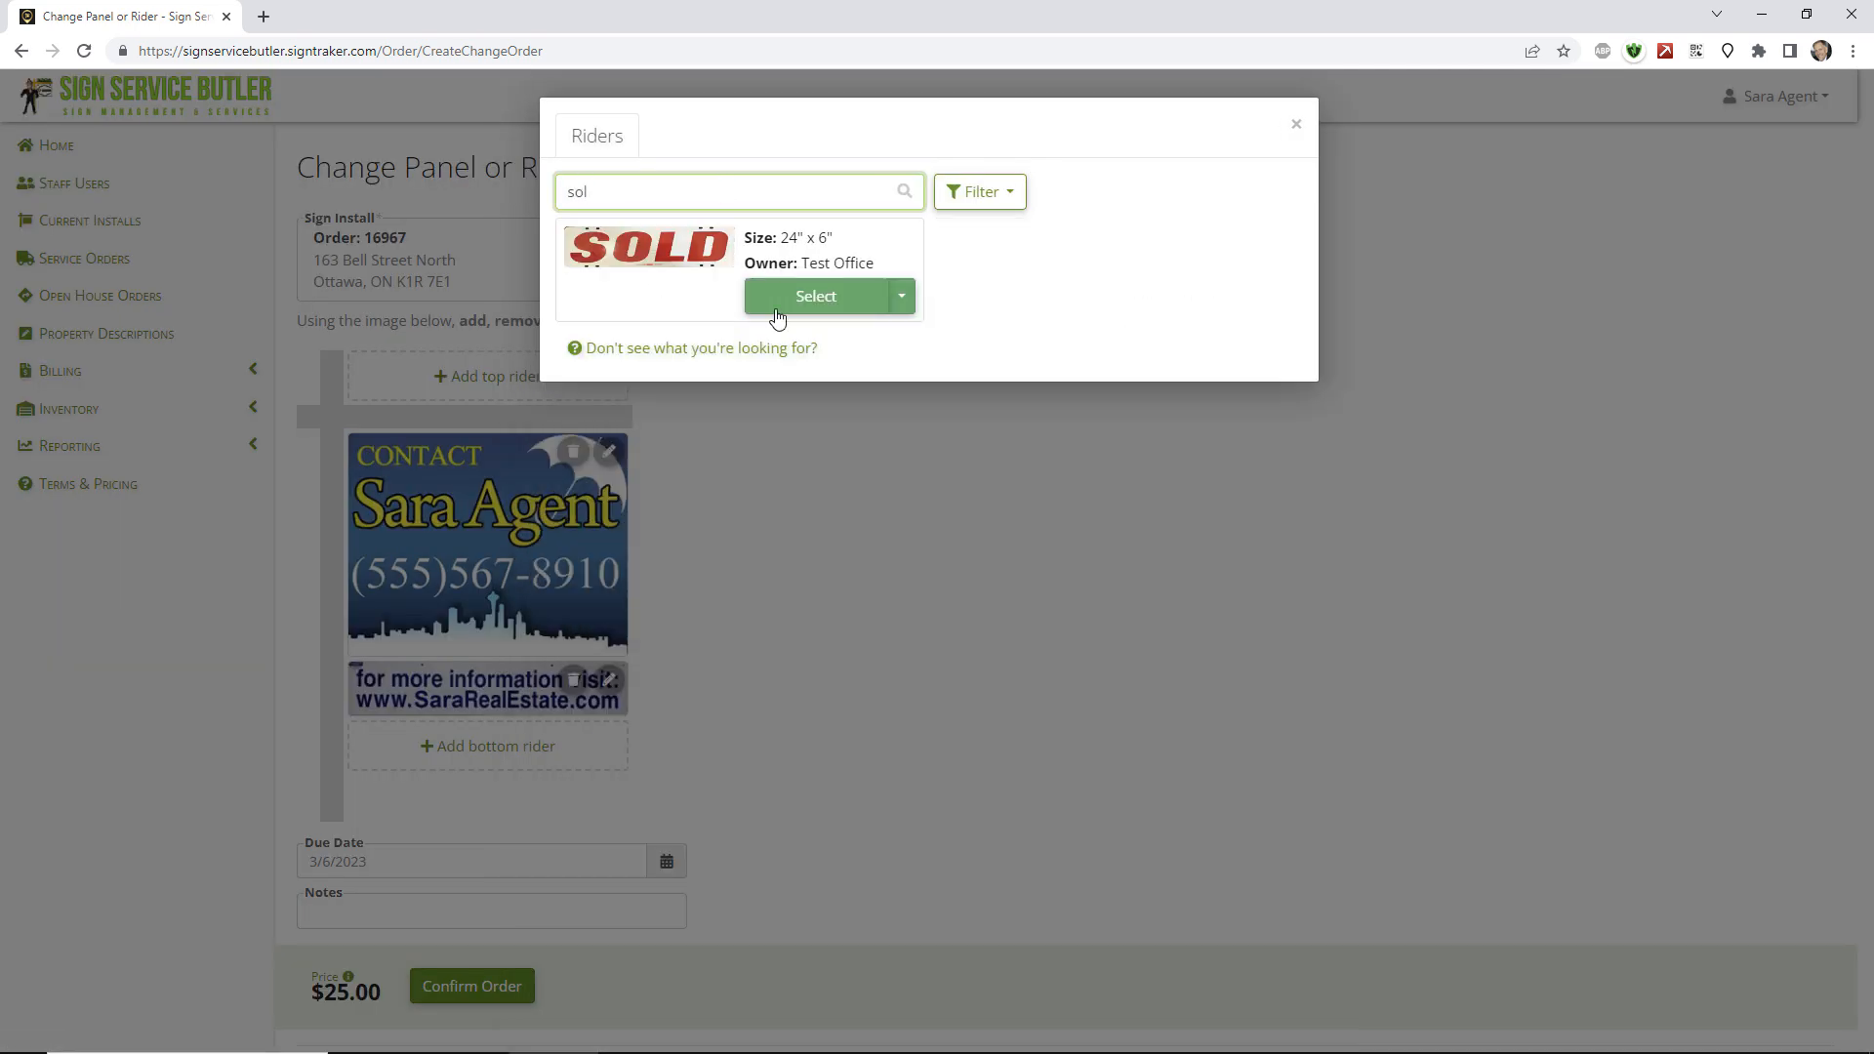
{"action": "left_click", "coordinate": [778, 315]}
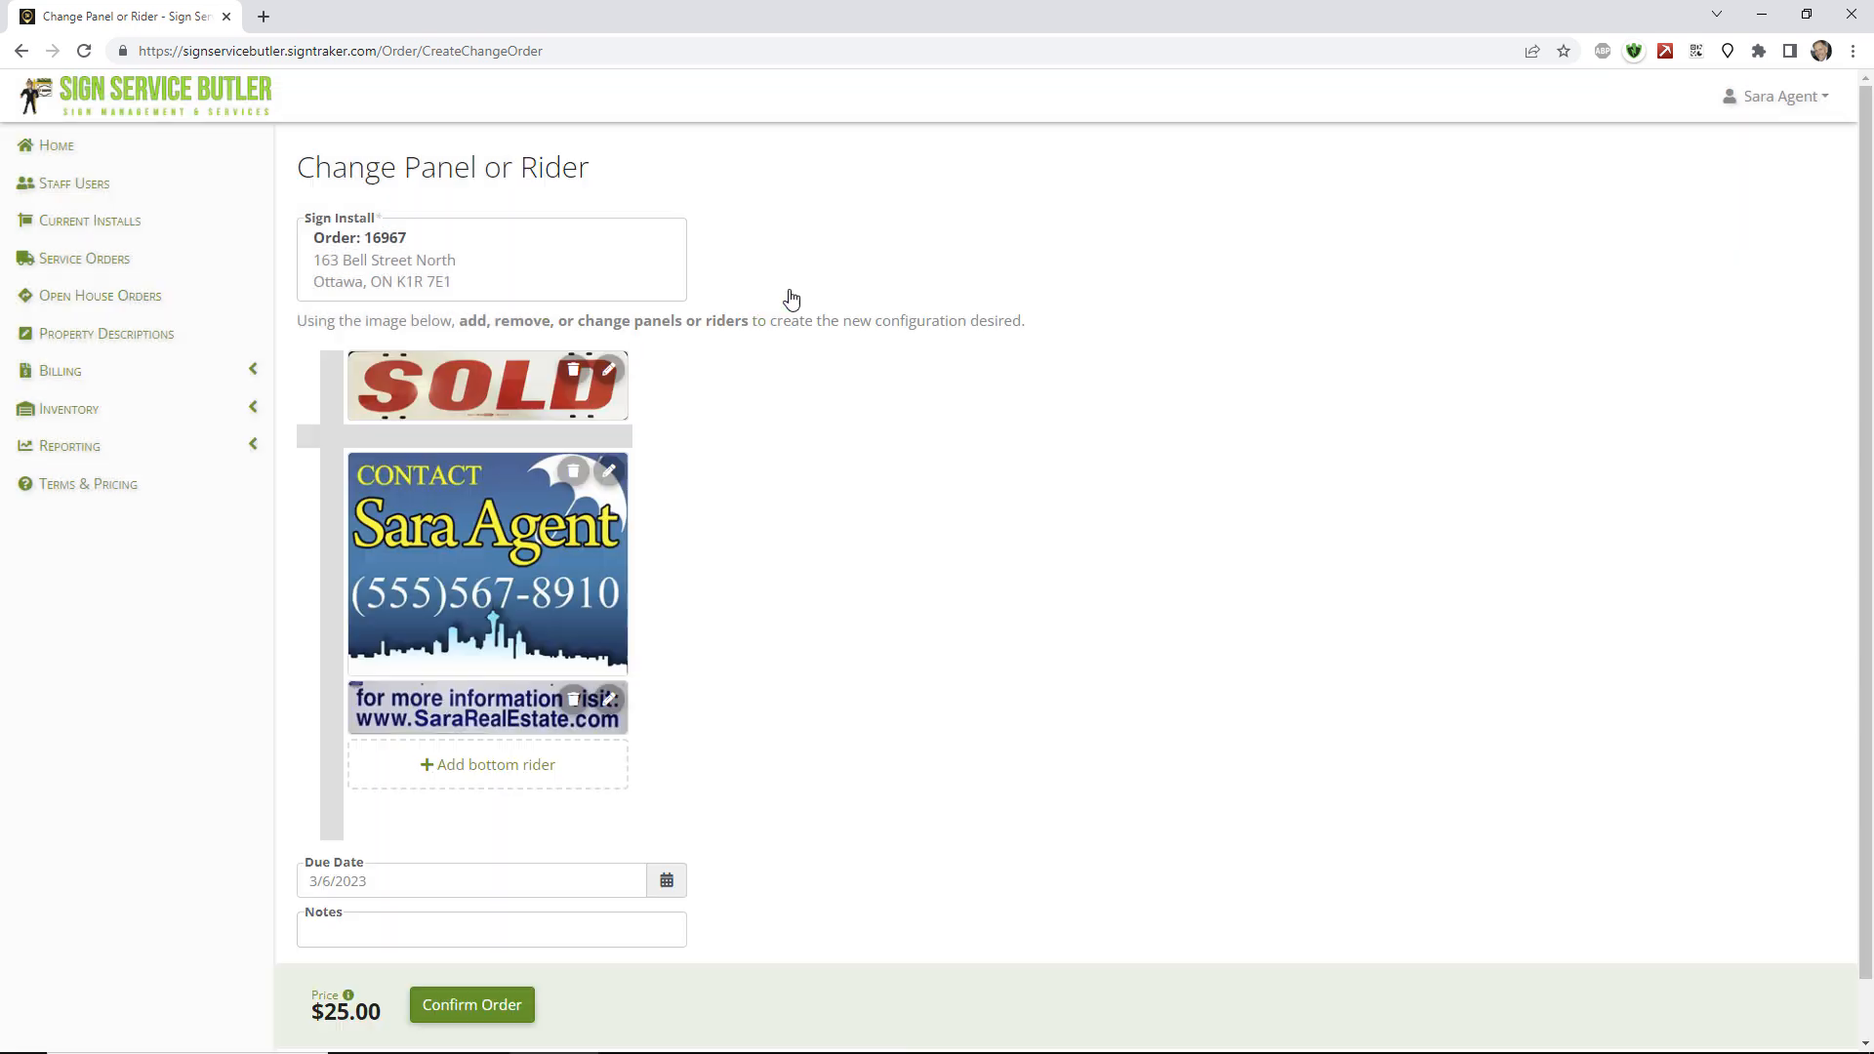
{"action": "left_click", "coordinate": [573, 370]}
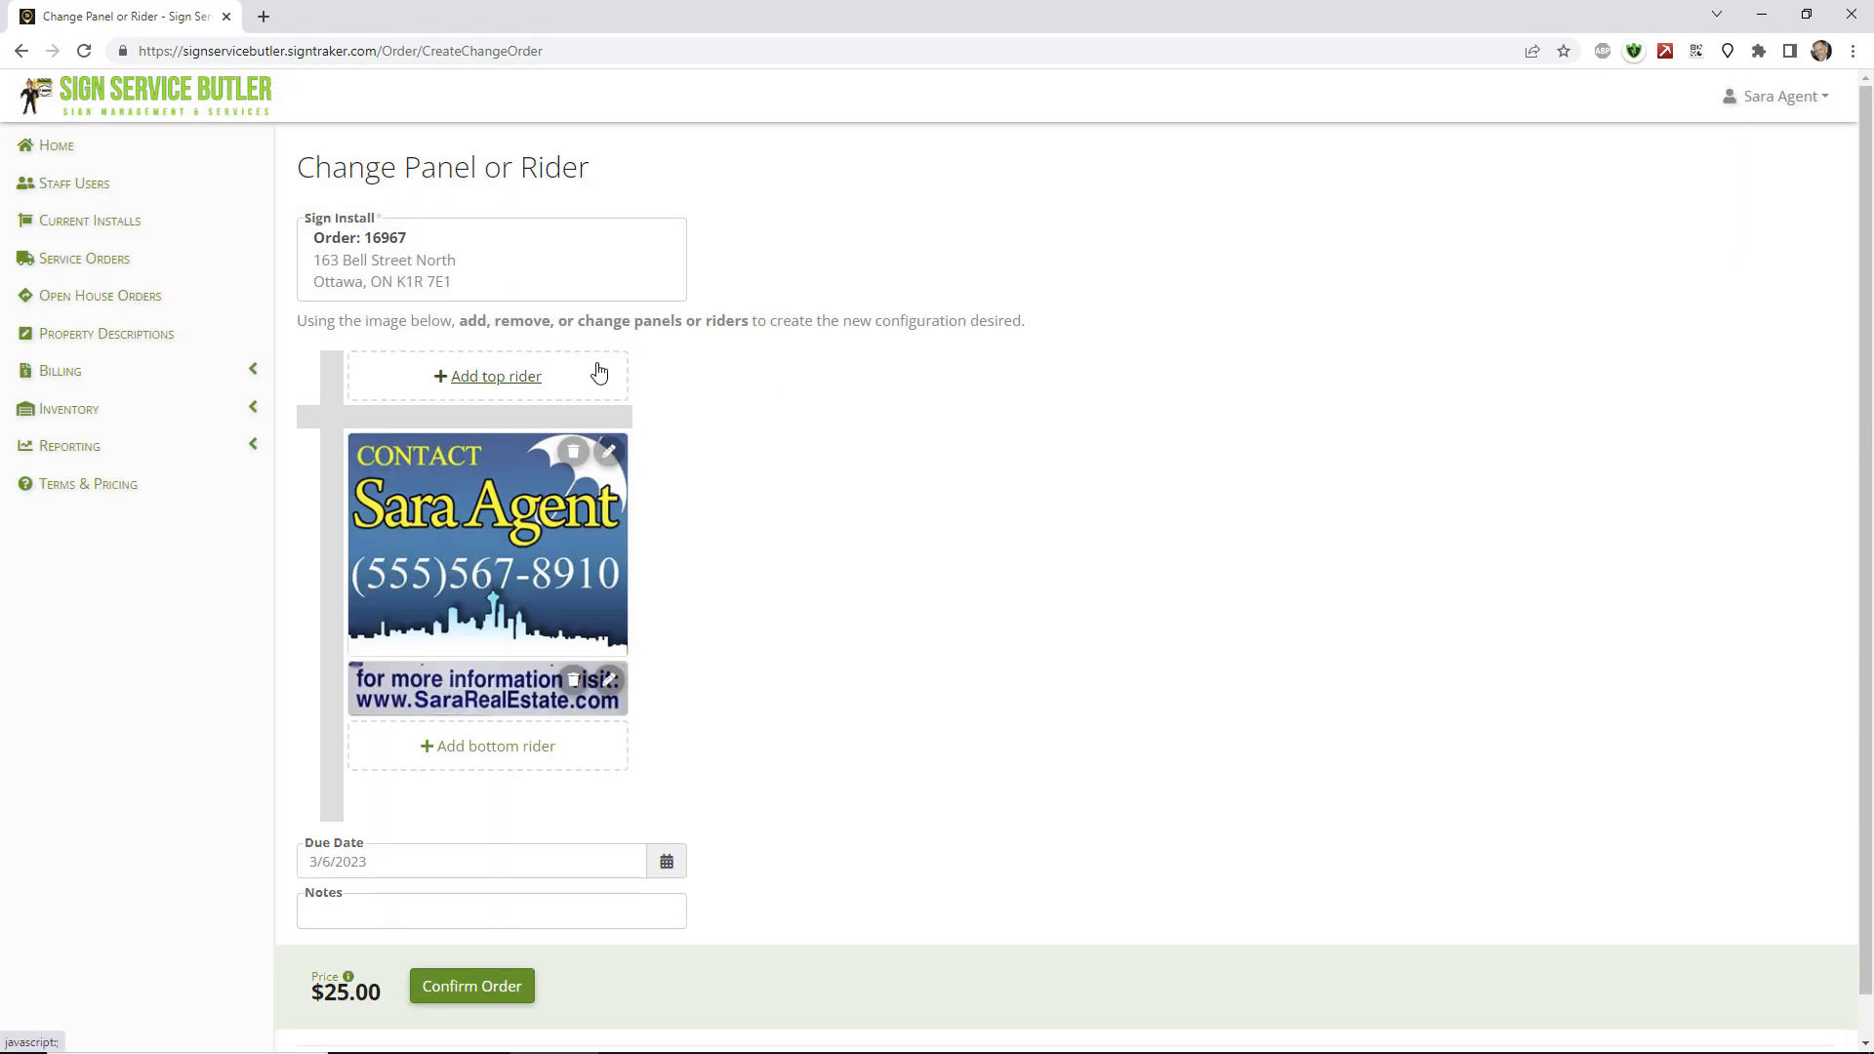
Rent a 32" x 6" SOLD top rider for $10.00 and submit the $35.00 change order.
{"action": "left_click", "coordinate": [545, 381]}
{"action": "scroll", "coordinate": [1097, 532], "scroll_direction": "down", "scroll_amount": 3}
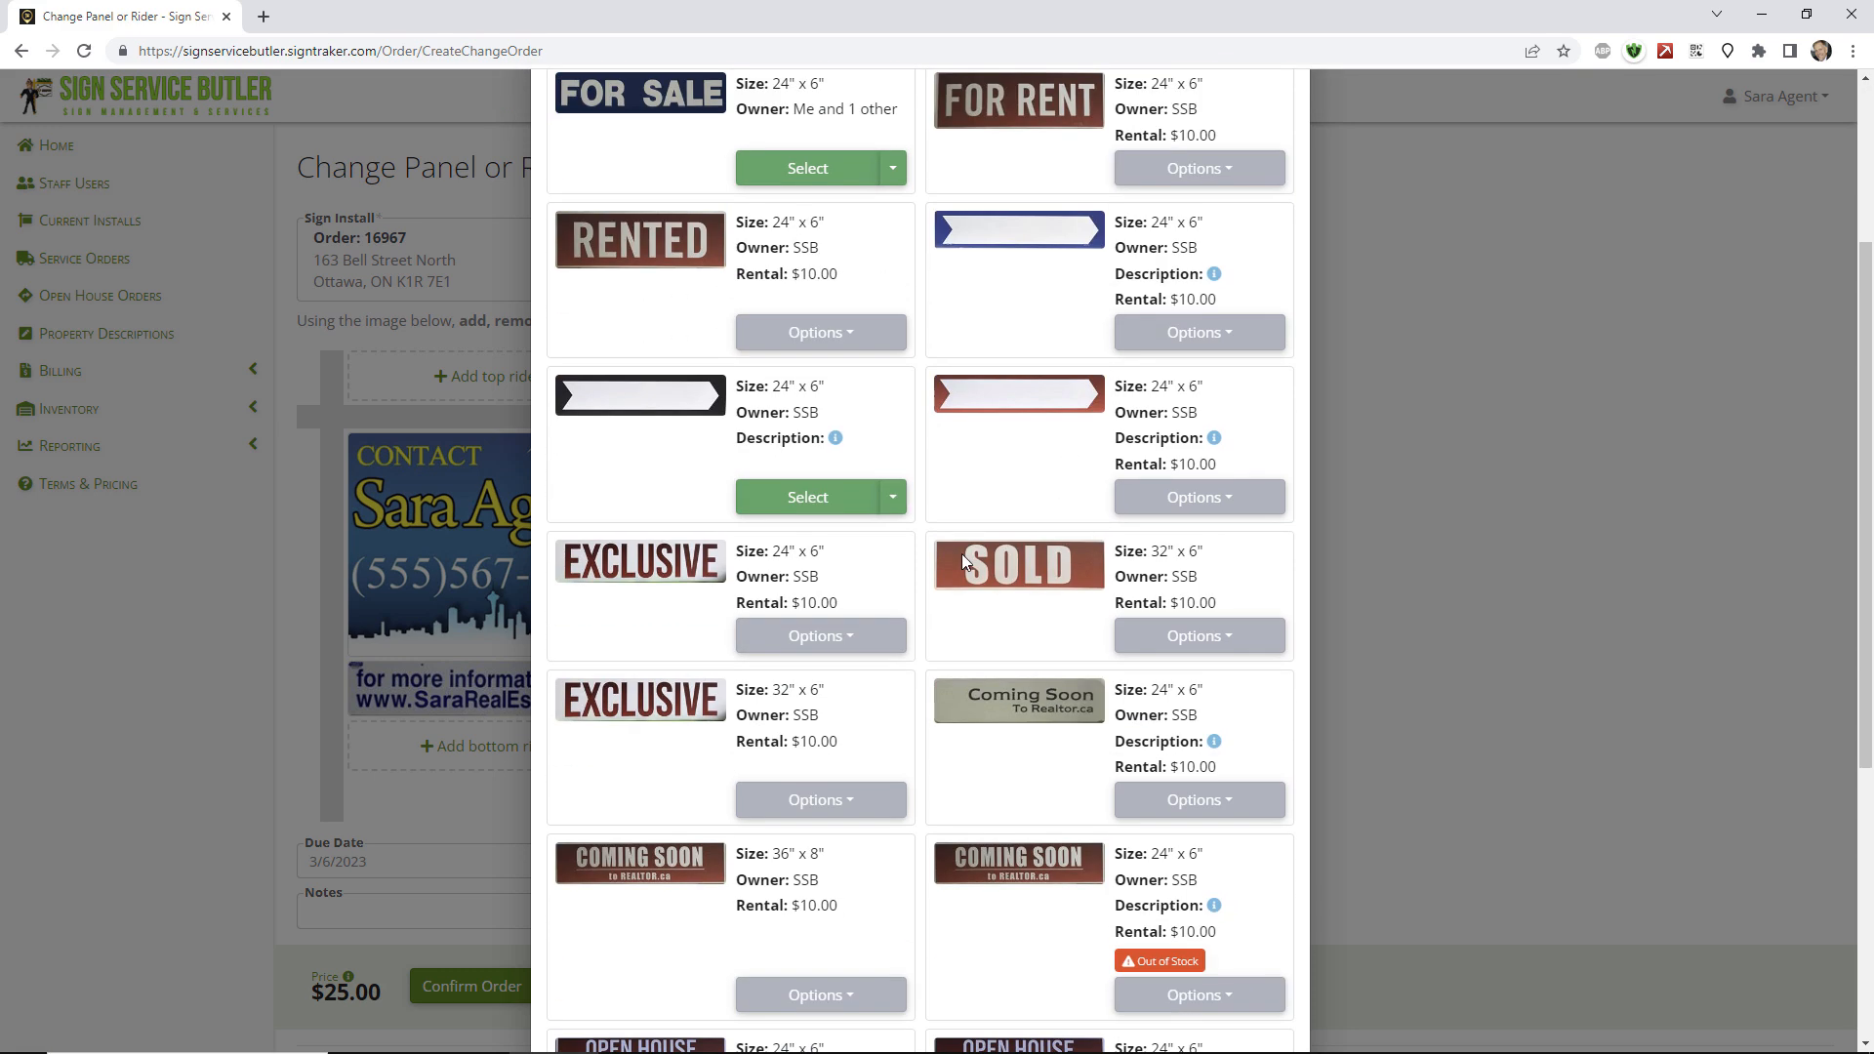
{"action": "left_click", "coordinate": [1221, 646]}
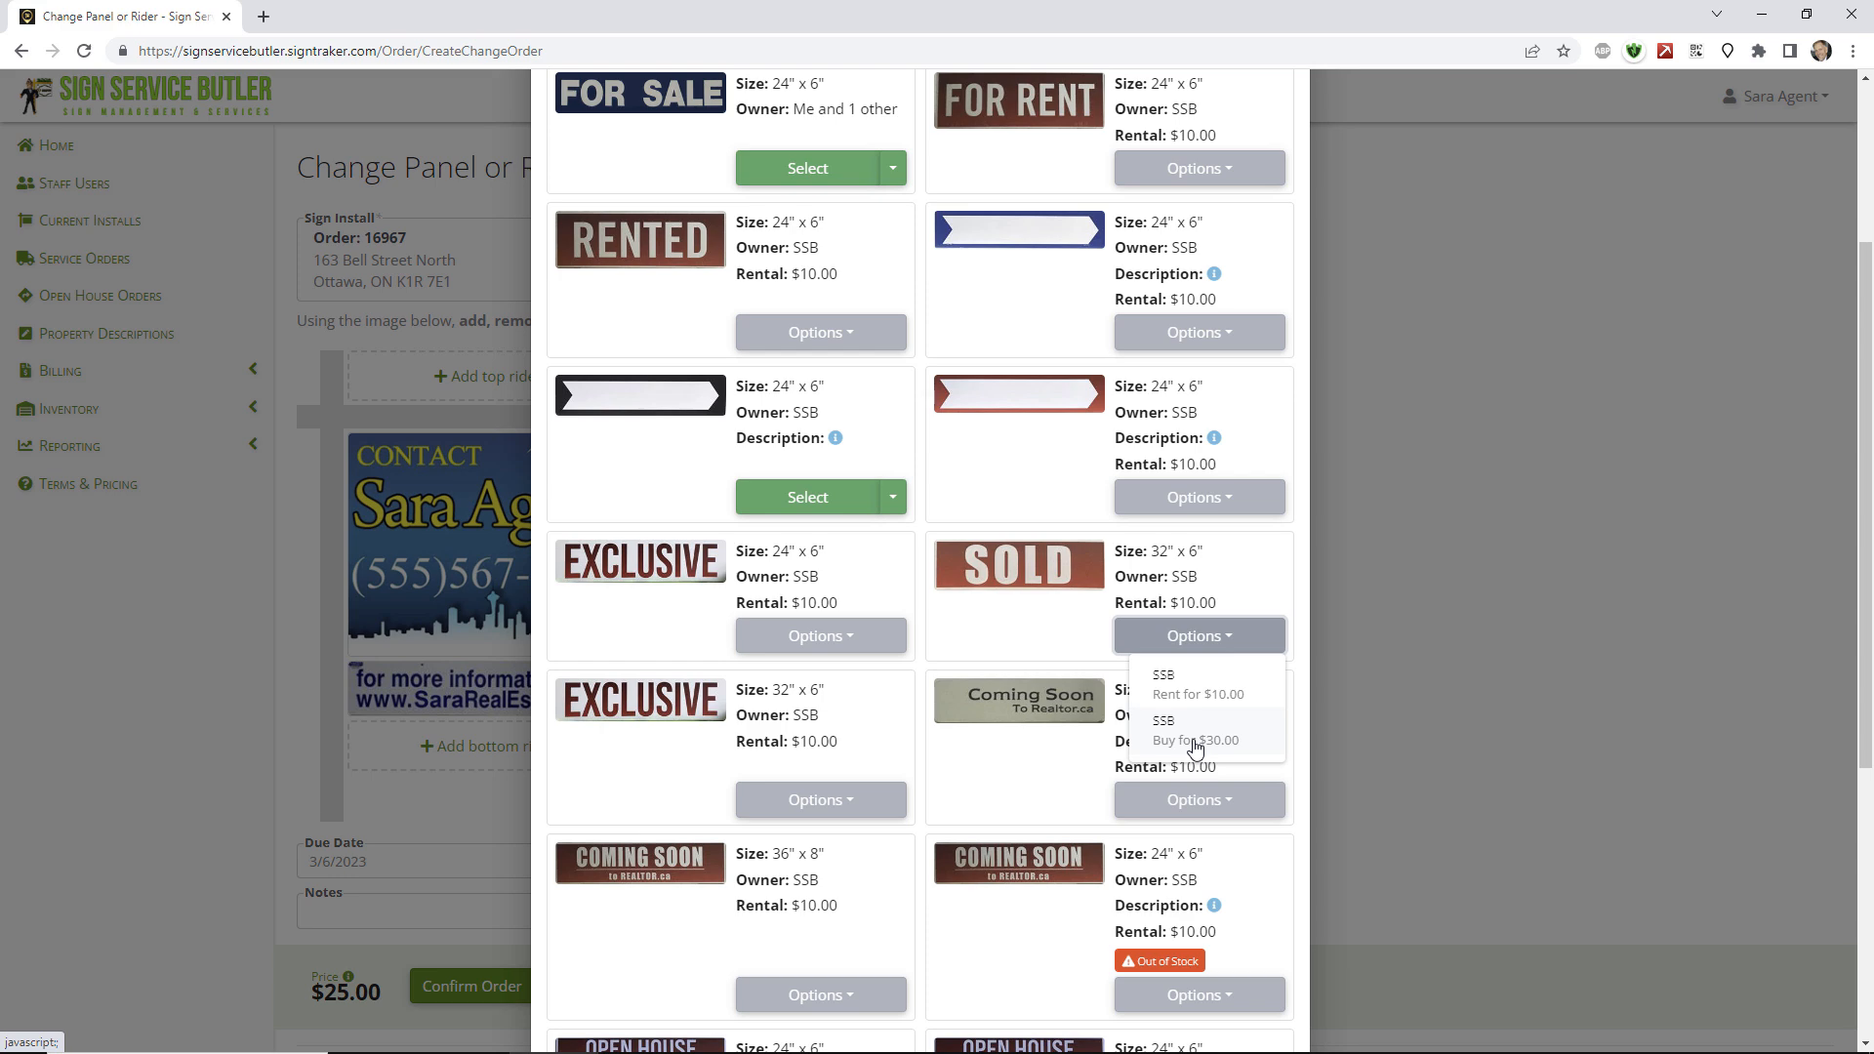
{"action": "left_click", "coordinate": [1197, 704]}
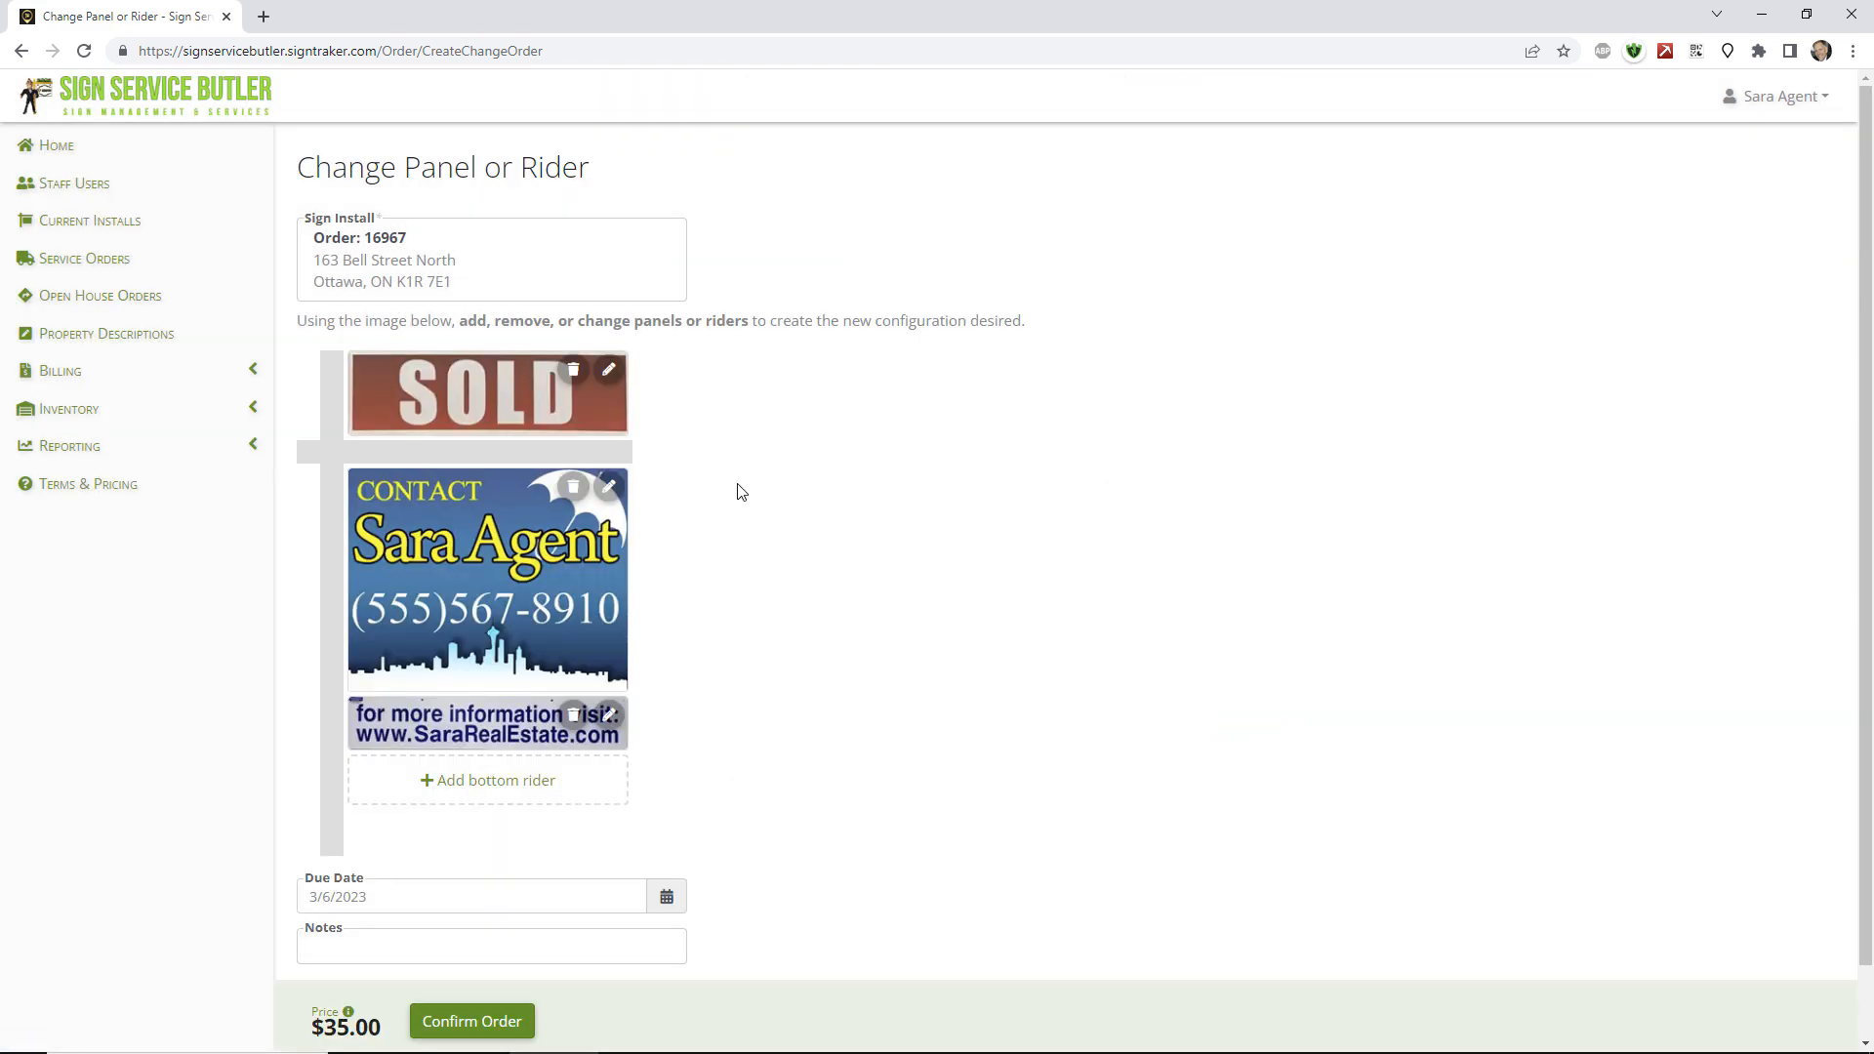
{"action": "scroll", "coordinate": [752, 556], "scroll_direction": "down", "scroll_amount": 1}
{"action": "left_click", "coordinate": [469, 939]}
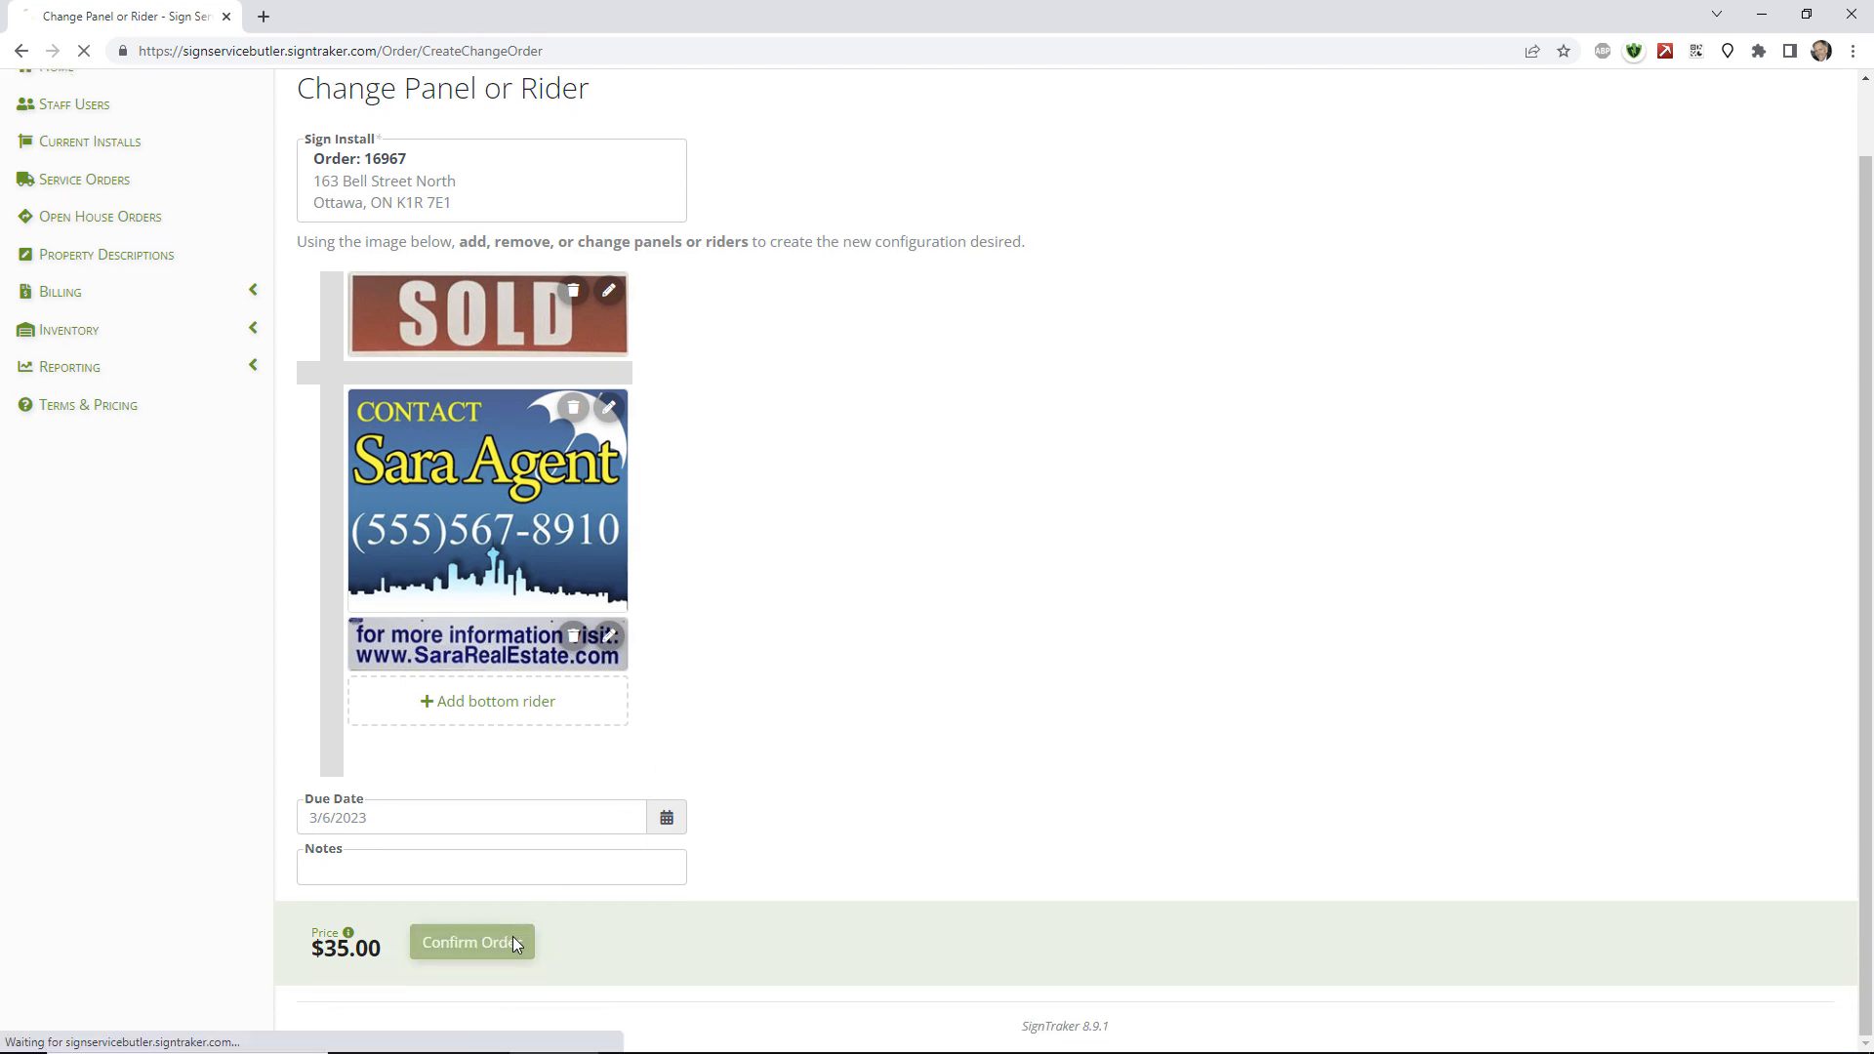